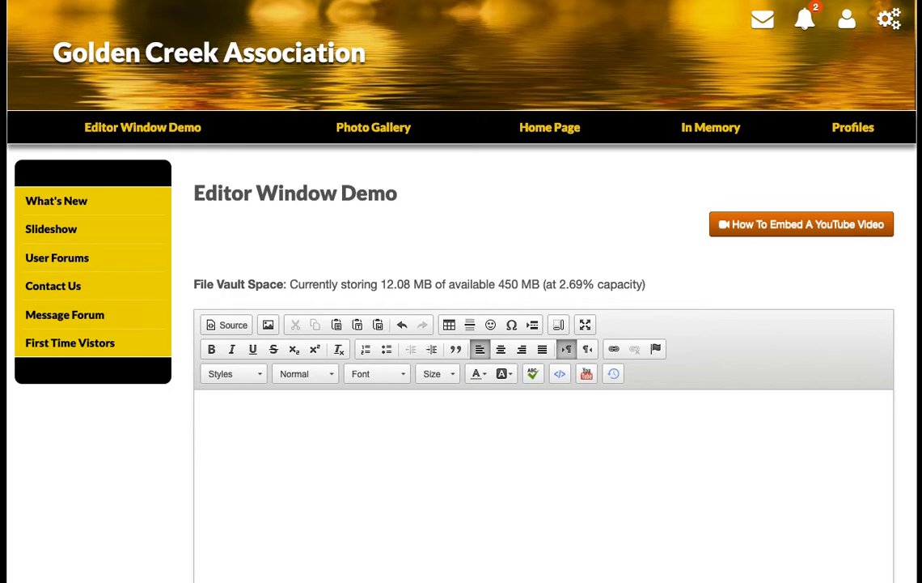
Step: Open the Editor Window Demo page for content editing from the site's page list
click(887, 23)
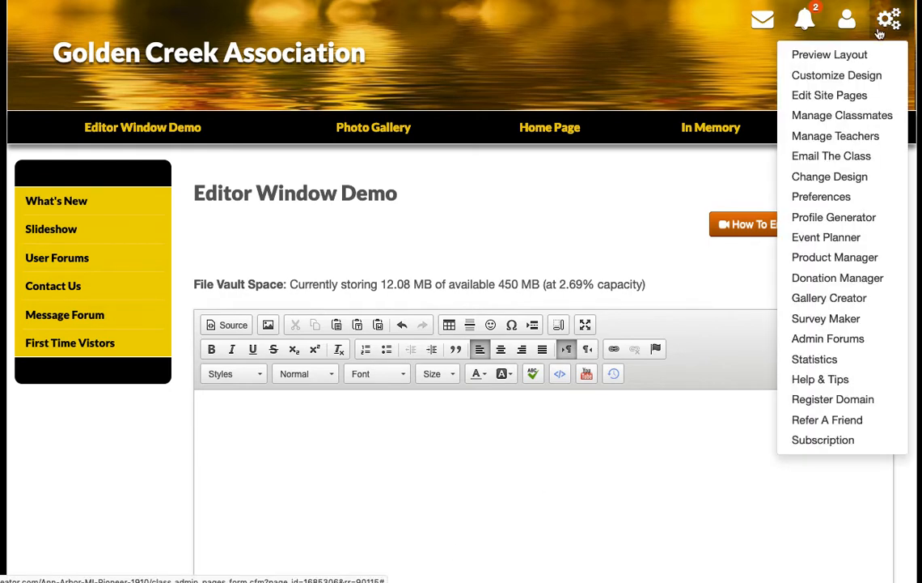
click(837, 95)
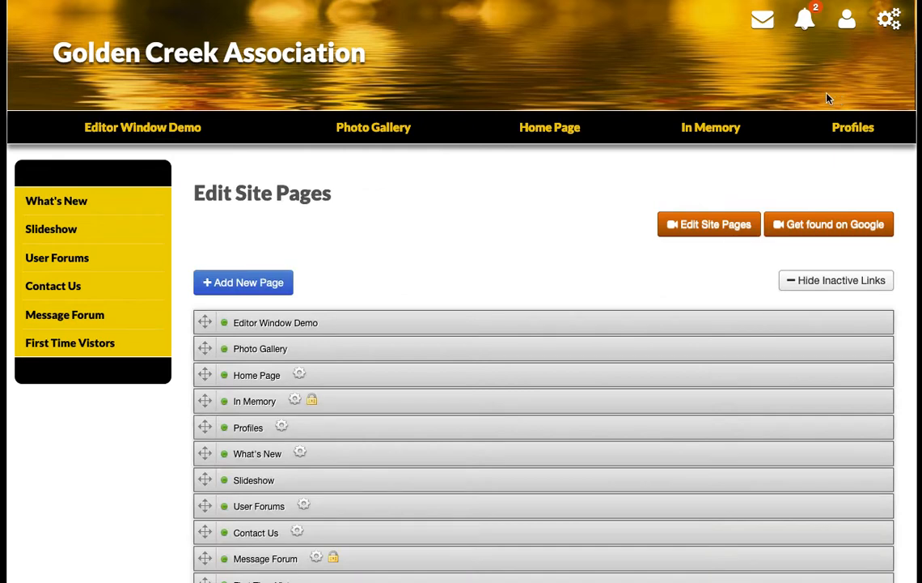
mouse_move(292, 346)
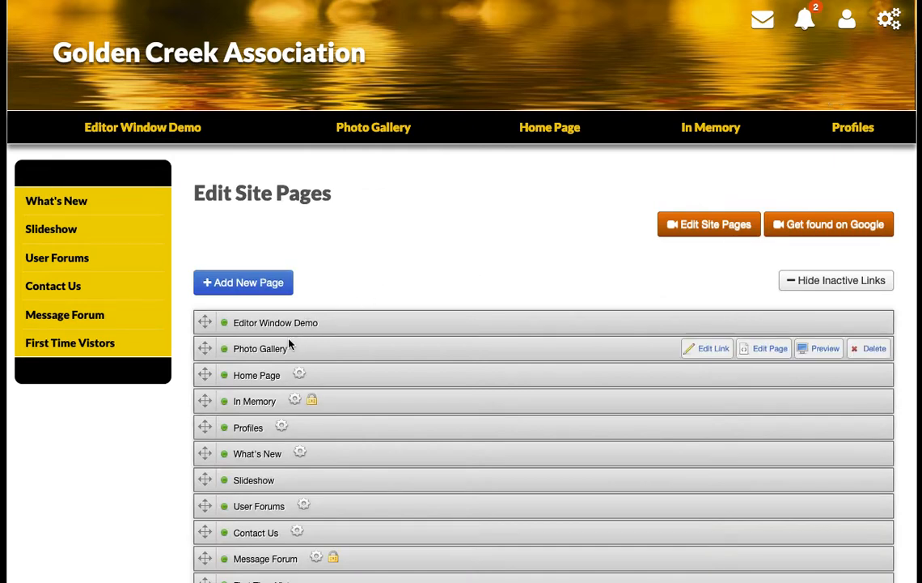
mouse_move(309, 322)
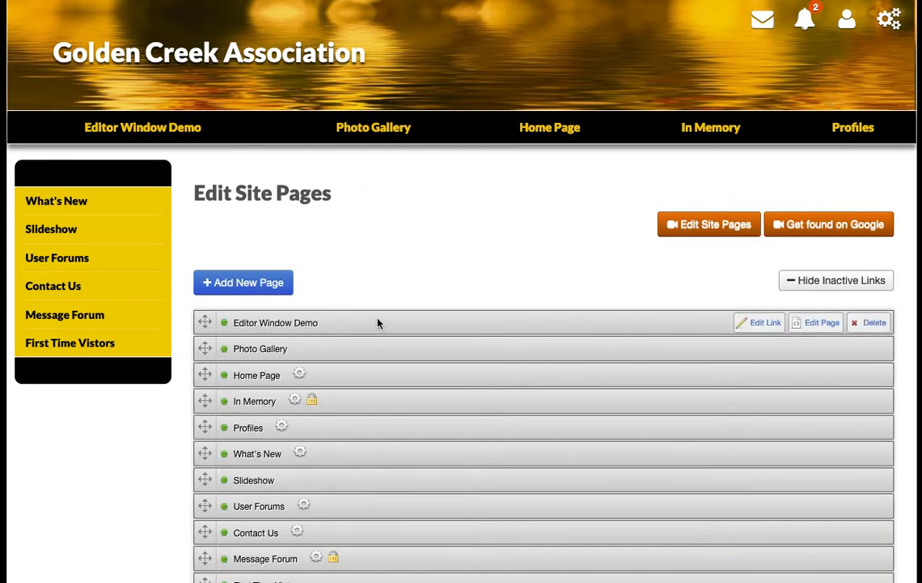
click(822, 324)
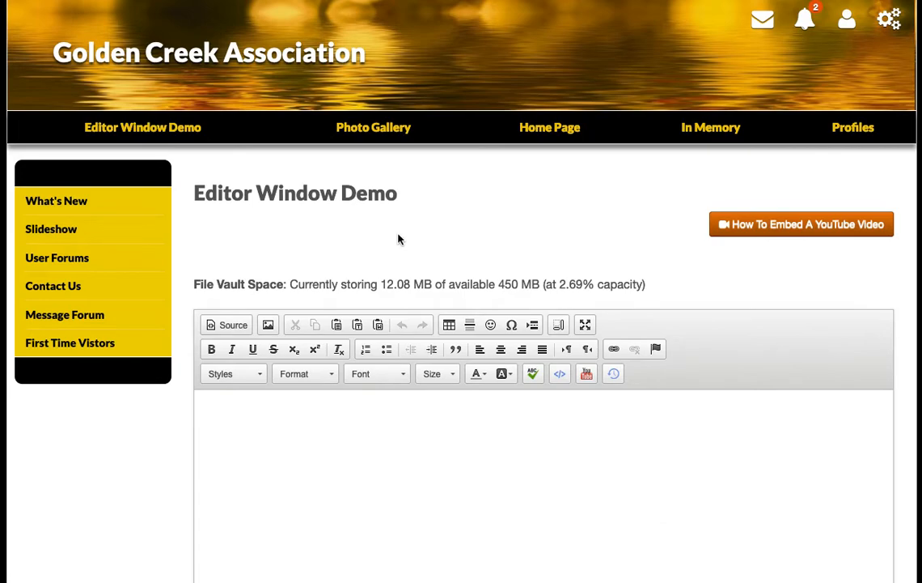
Step: Write short "Introduction" and "Details" sections describing the content editor in the page body, and inspect their HTML source
scroll(398, 239, down, 5)
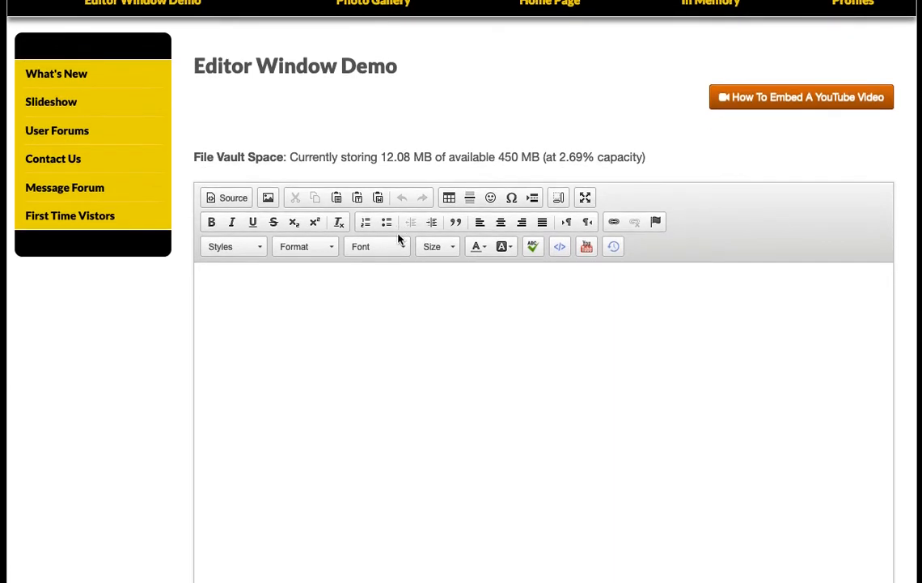
scroll(398, 234, down, 2)
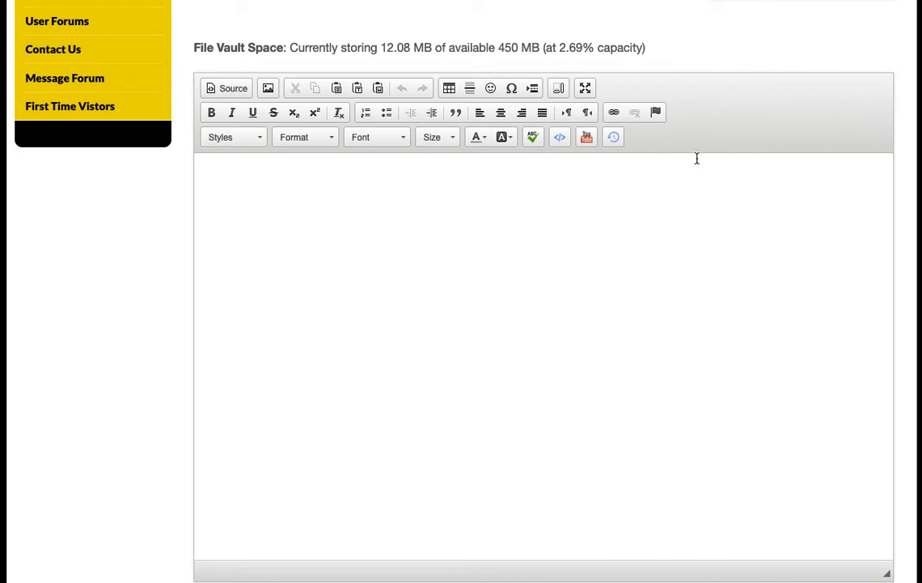
click(345, 231)
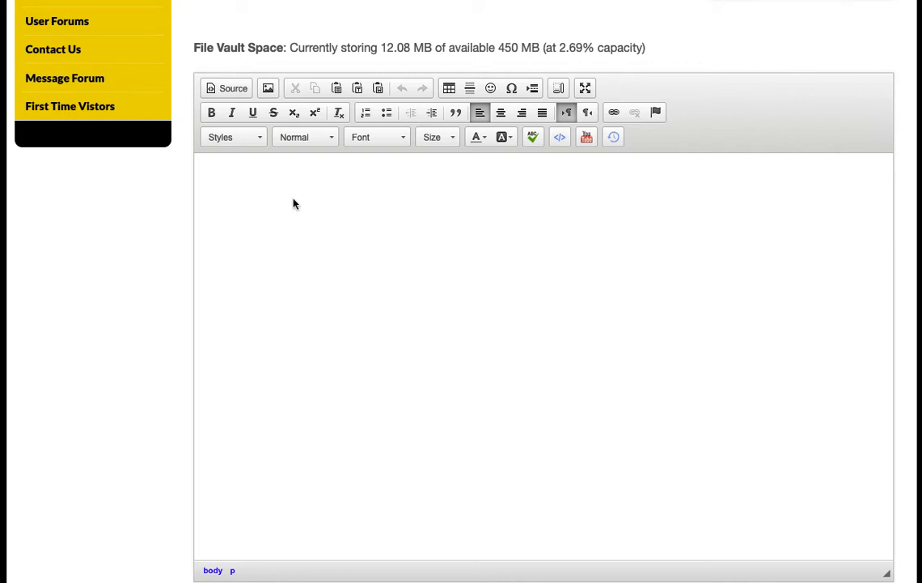
text(Introduction This is some very basic content for the purpose of showing the content editor window functionality.  The editor has some very basic functionality that you can easily learn to use to create content for your users. Details You will notice many familiar buttons in the editor which will help you to navigate through the process of creating your own content. I will go over some basic tips about what you should and should not do when using the editor.)
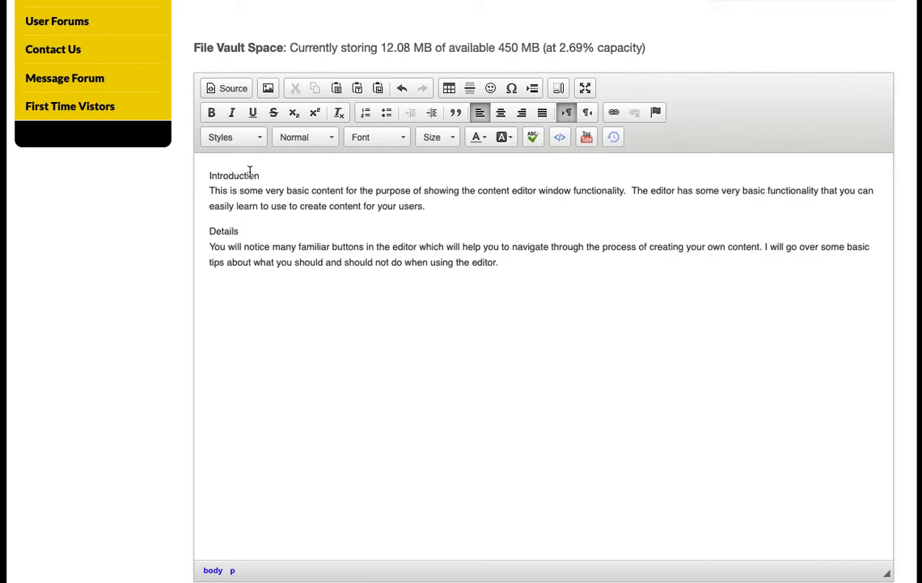
click(226, 91)
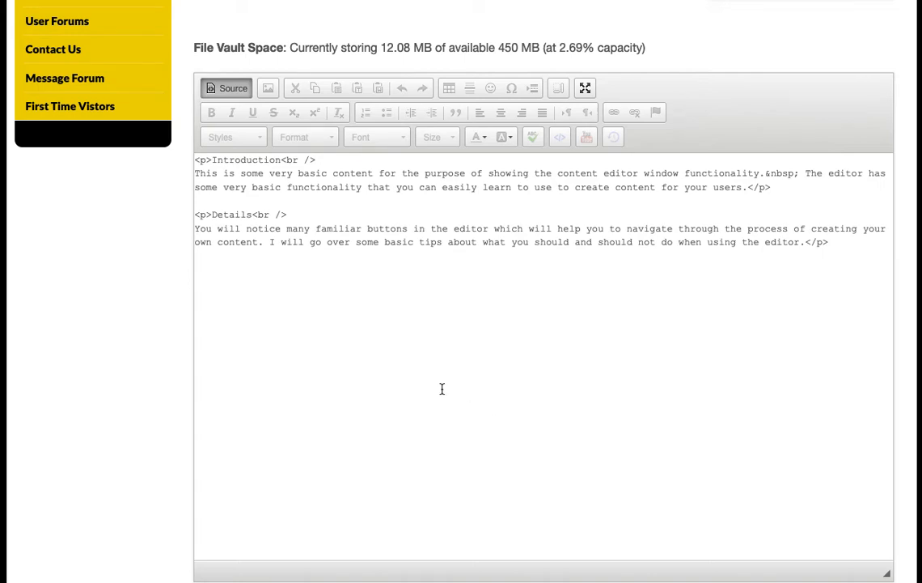
click(223, 89)
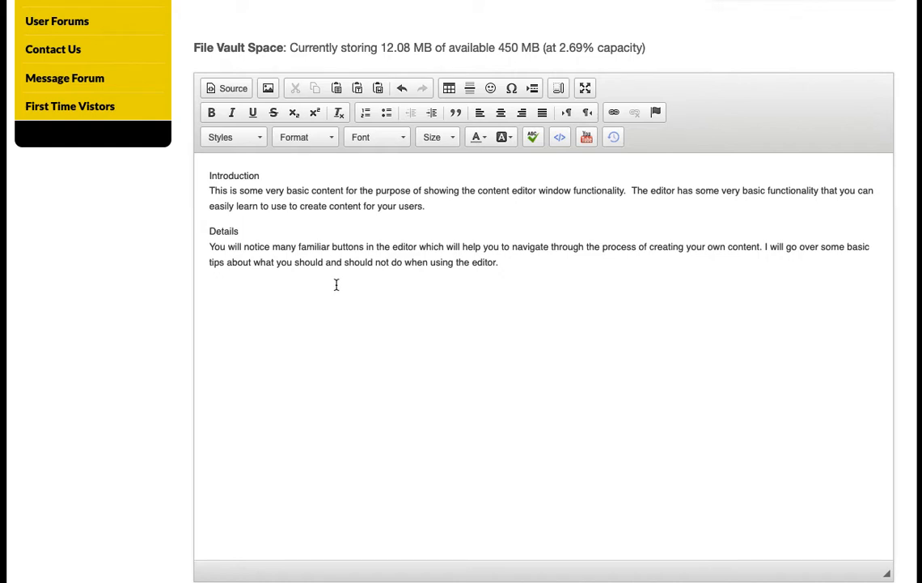
Step: Apply the Heading 1 paragraph format to the "Introduction" title
double_click(223, 175)
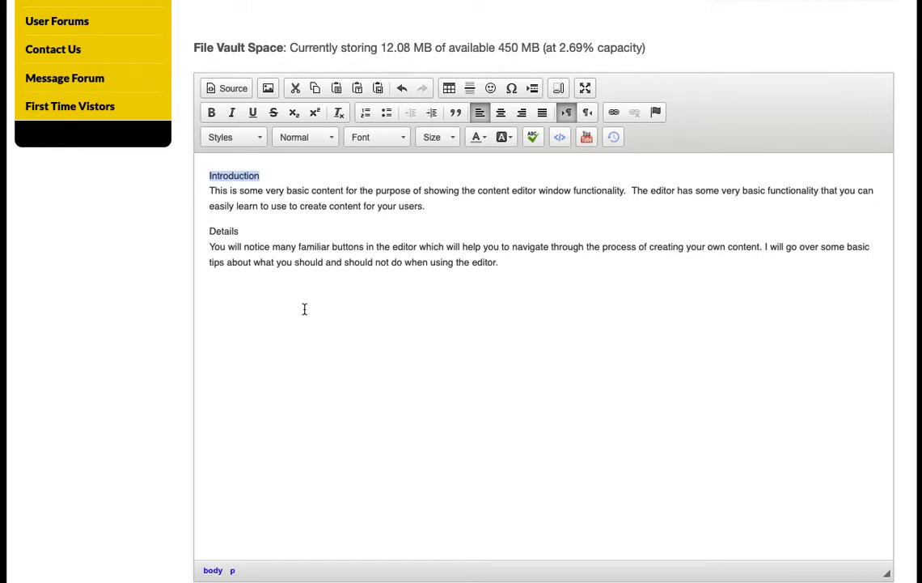
click(322, 139)
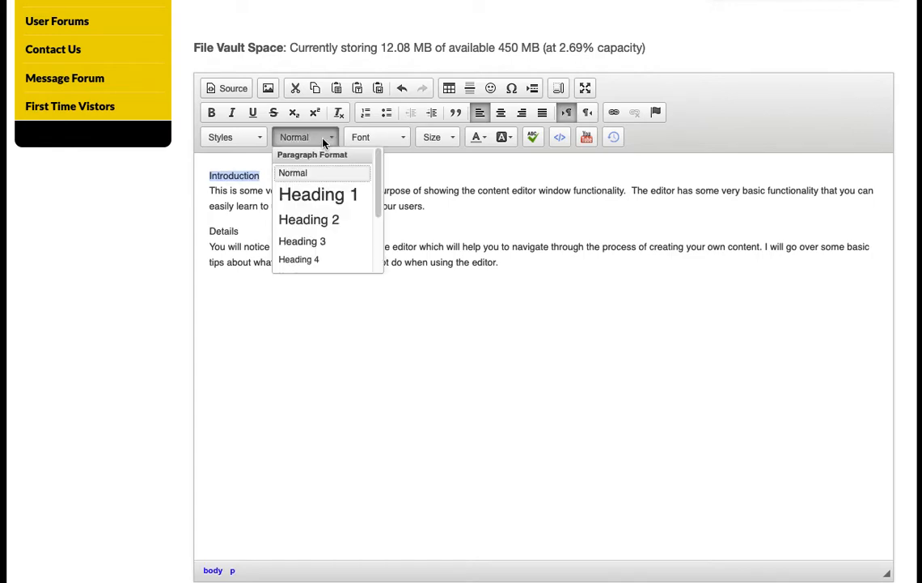
click(306, 194)
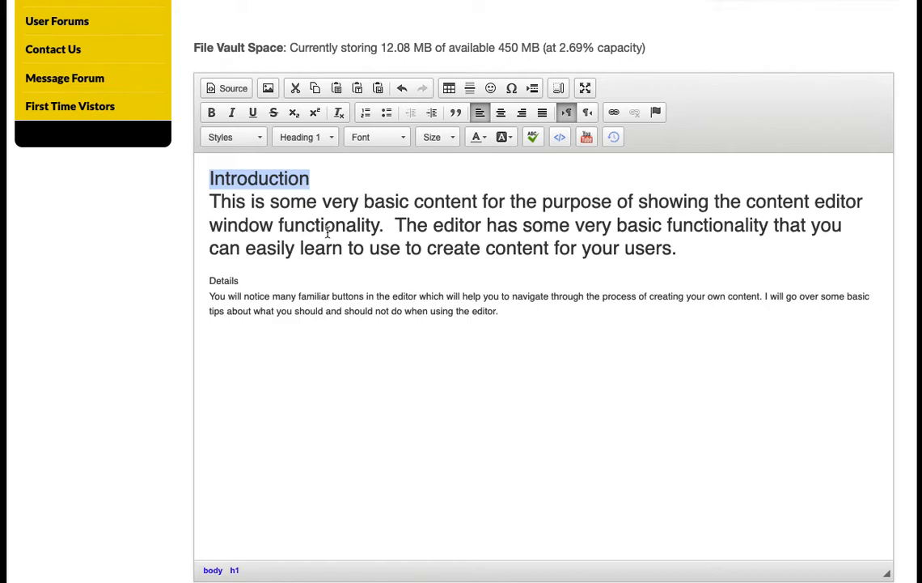
click(555, 281)
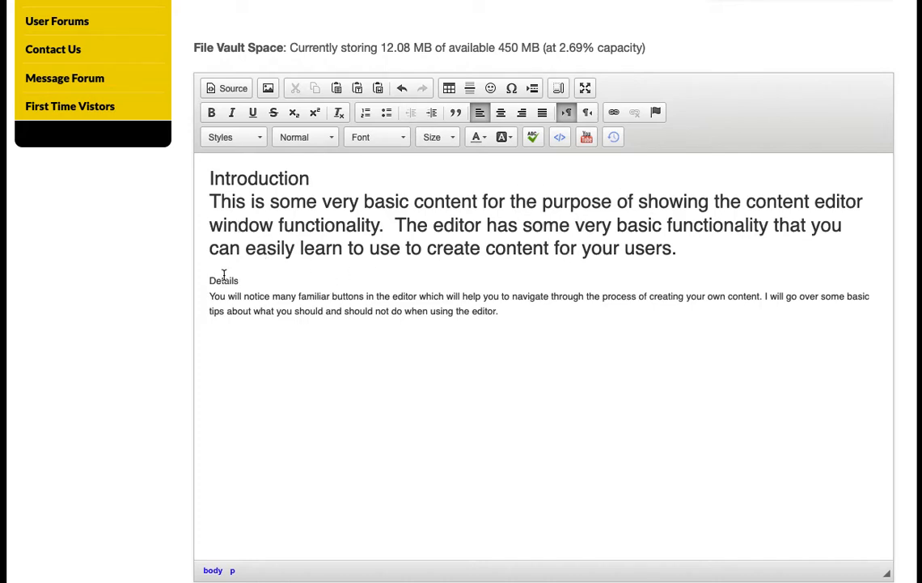
Step: Split the text after "Introduction" into its own paragraph and set that paragraph's format to Normal
click(210, 202)
key(BackSpace)
key(Return)
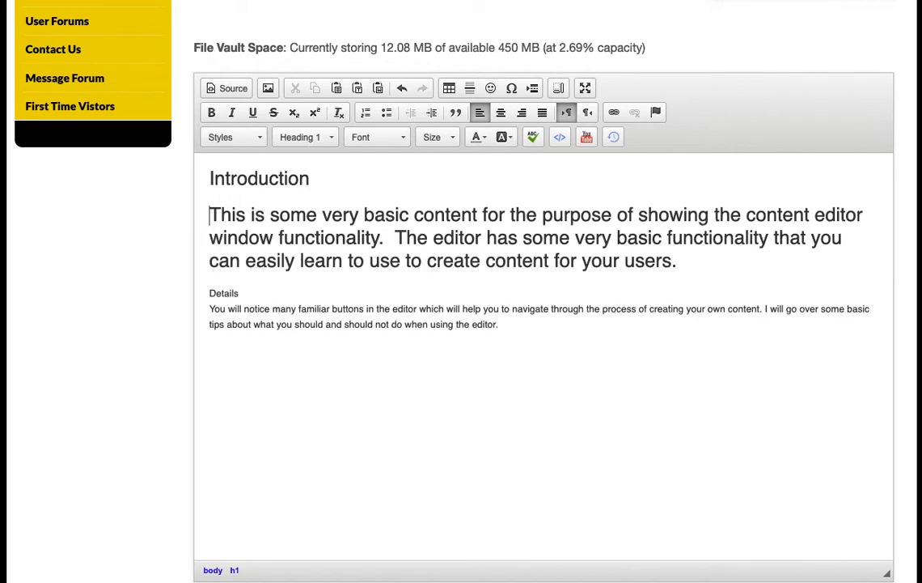
drag(684, 261, 204, 214)
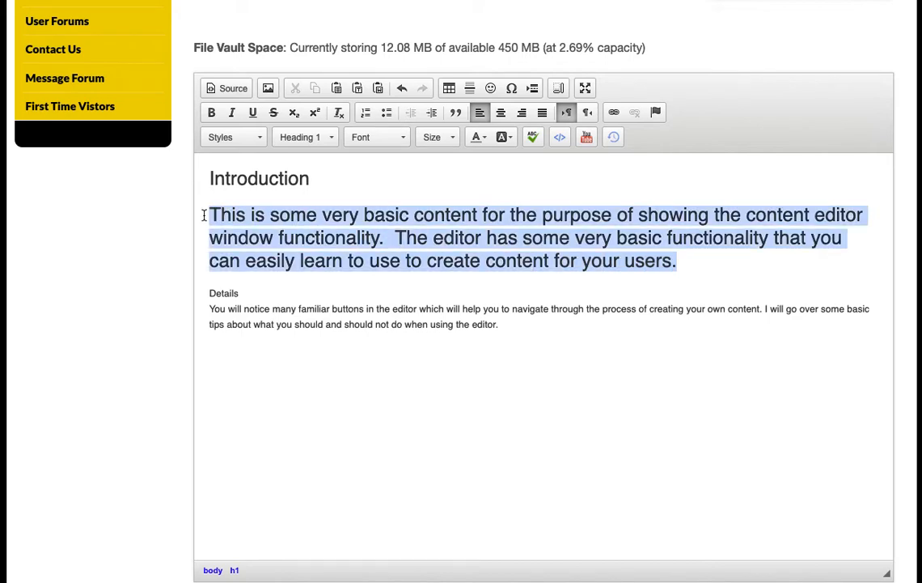
click(320, 139)
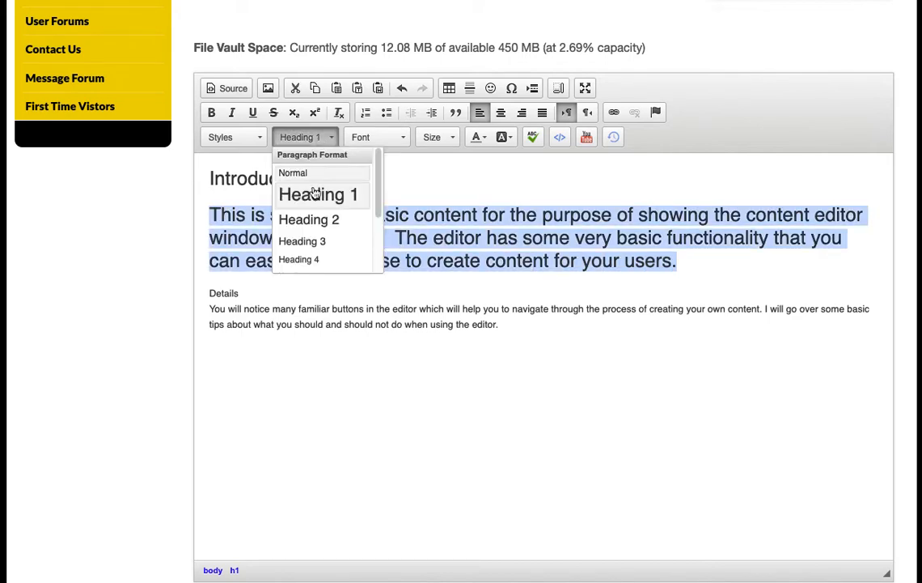
click(296, 173)
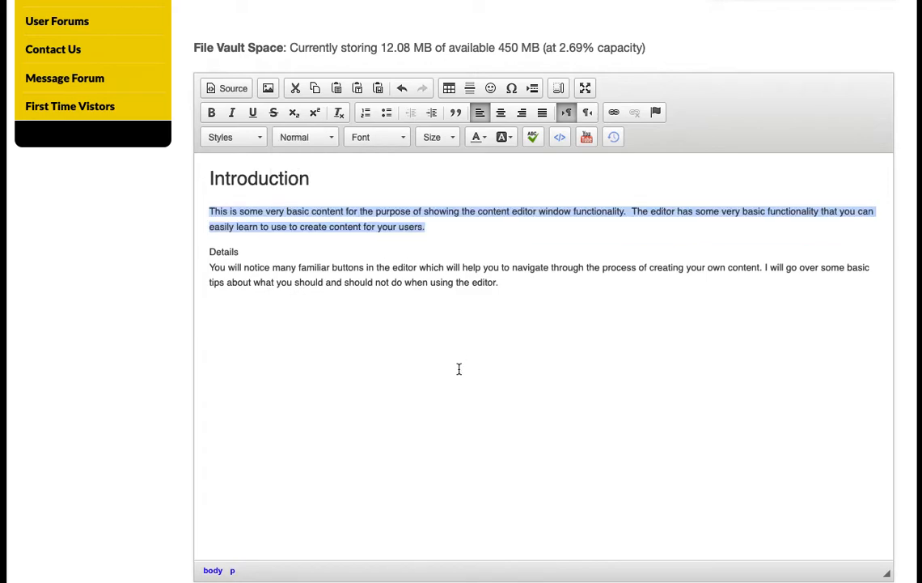
click(310, 312)
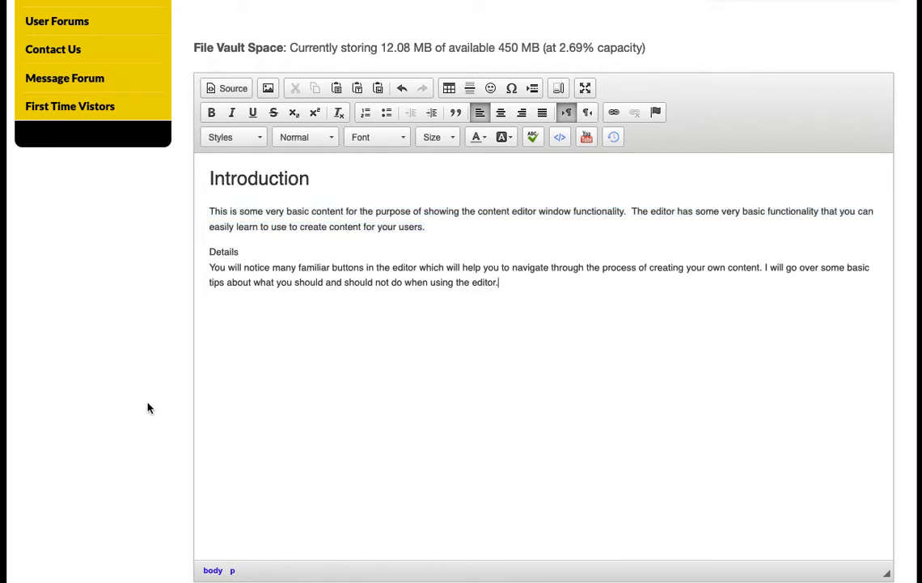
Step: Replace the line break after "Details" with a paragraph break so its body text is a separate paragraph
click(211, 265)
key(BackSpace)
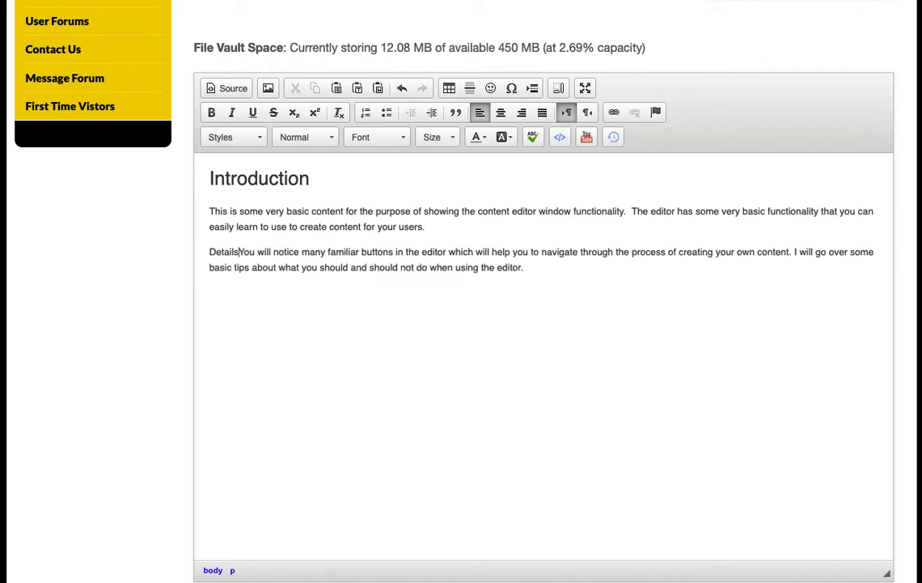
key(Return)
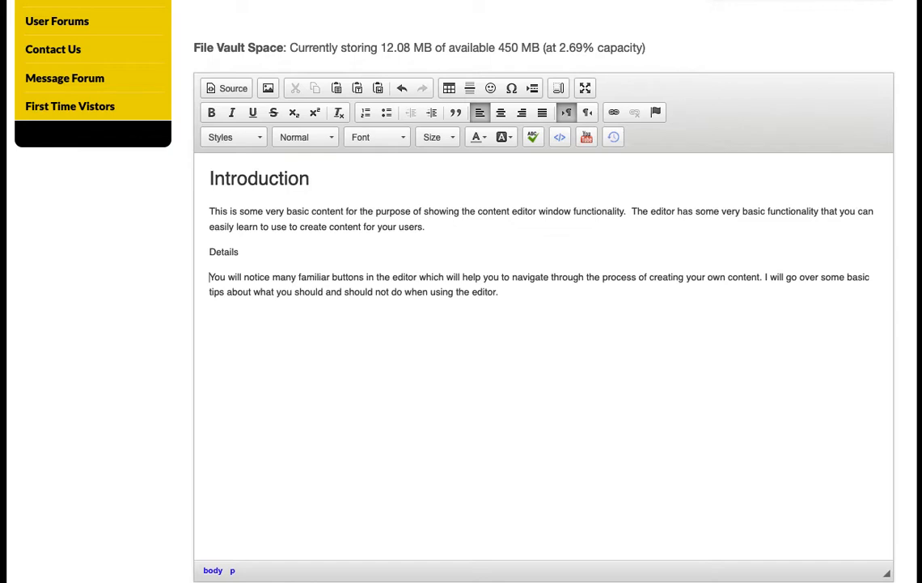
Step: Try Heading 3 on the "Details" title, and settle on the Heading 2 format
double_click(223, 252)
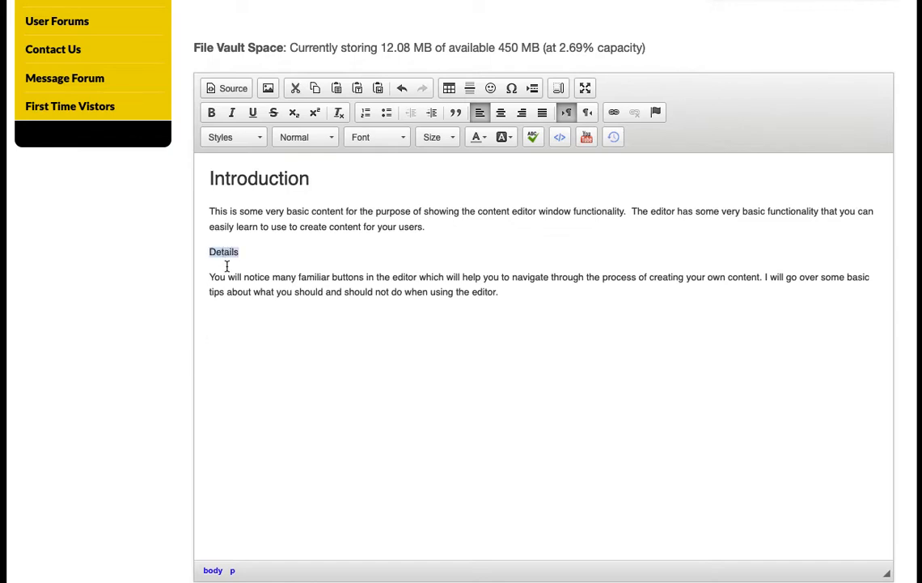
click(304, 138)
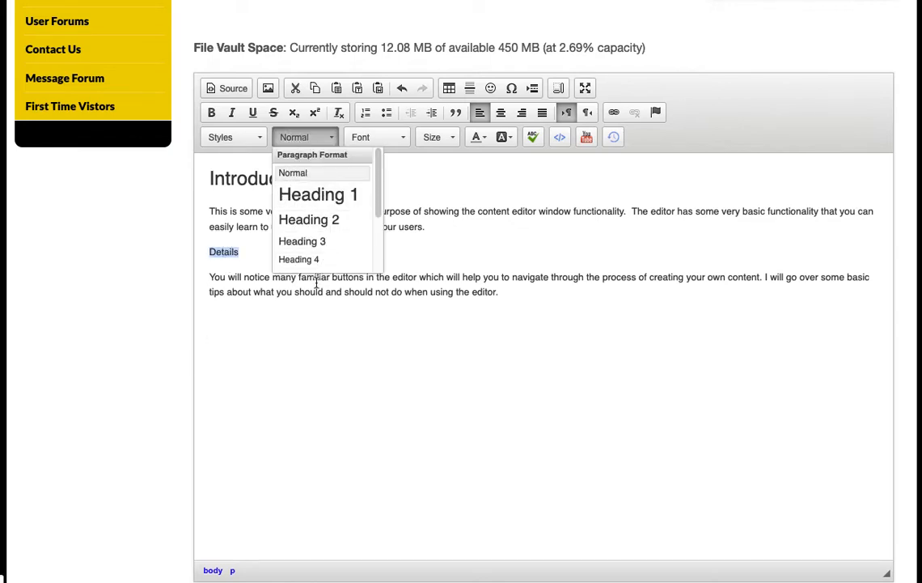
click(301, 241)
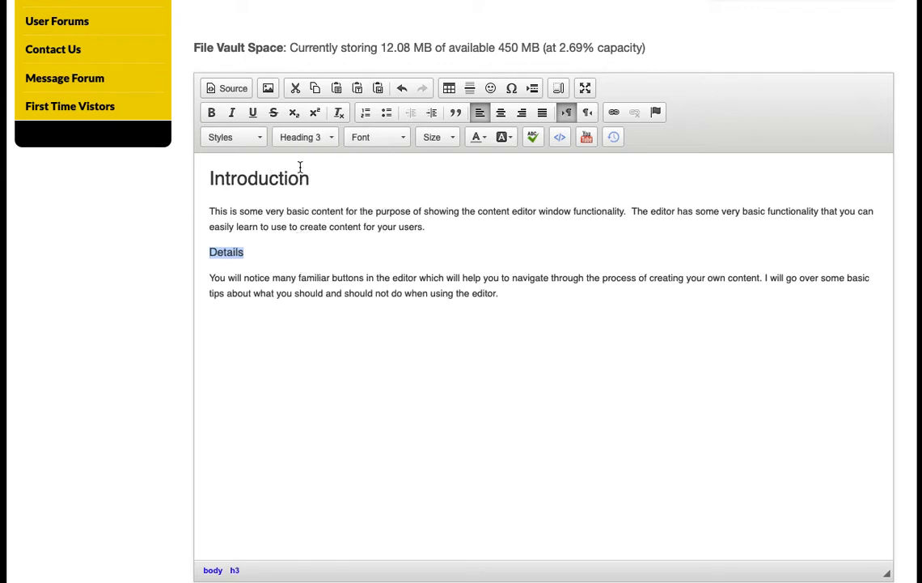
click(300, 137)
click(298, 220)
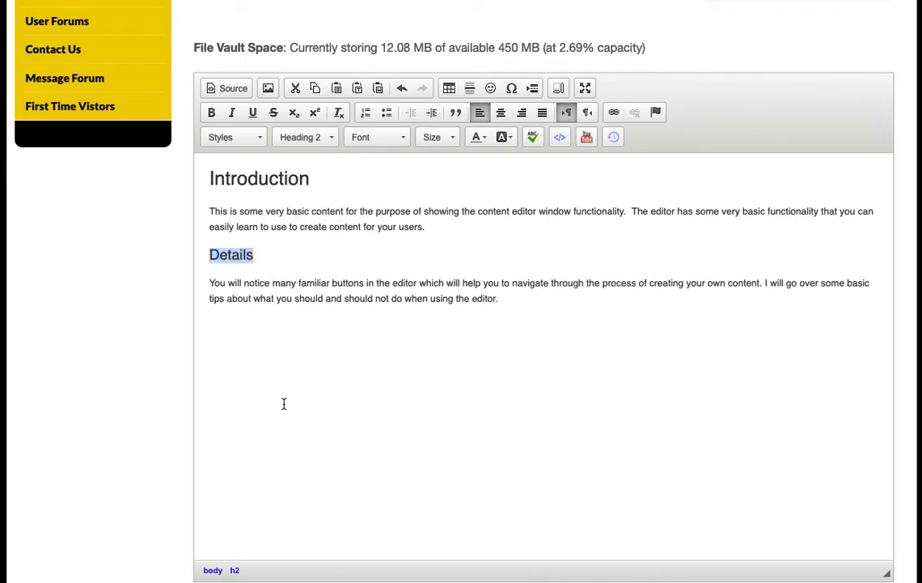
click(321, 388)
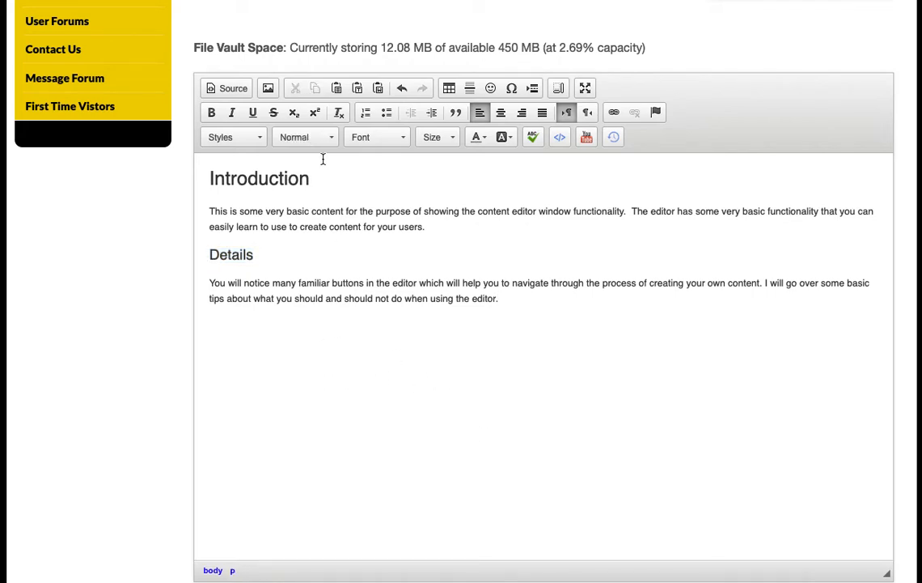
click(308, 142)
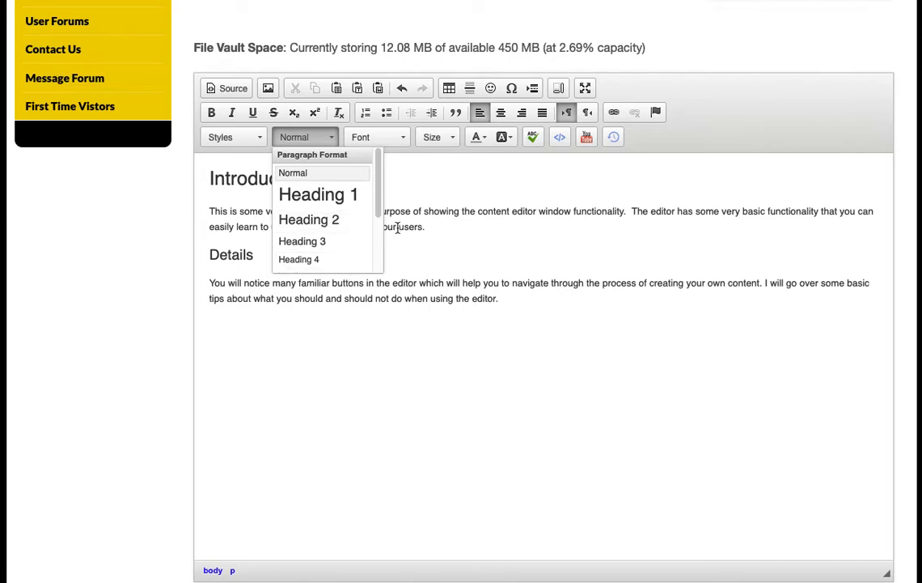
click(356, 196)
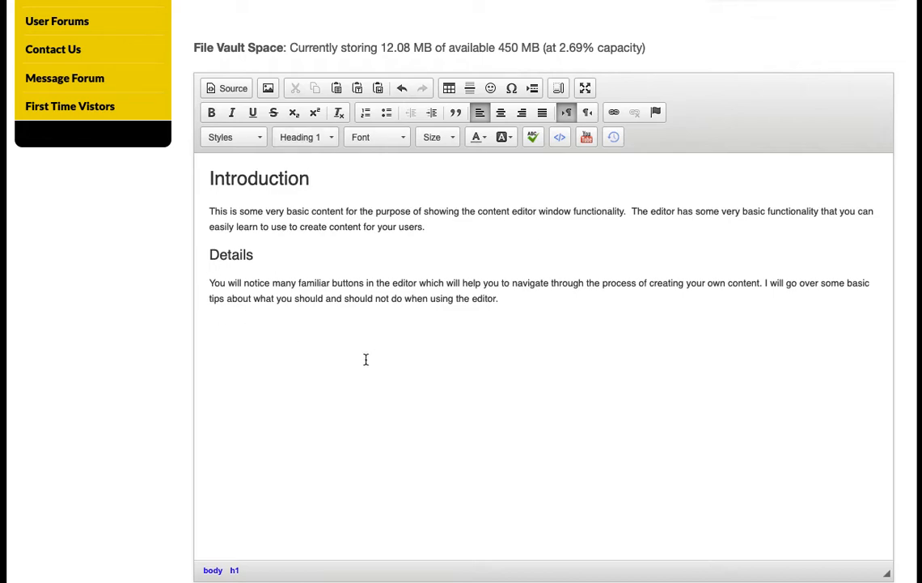
Step: Try Arial and Verdana on the paragraph under "Introduction", and settle on Tahoma as its font
drag(431, 226, 208, 208)
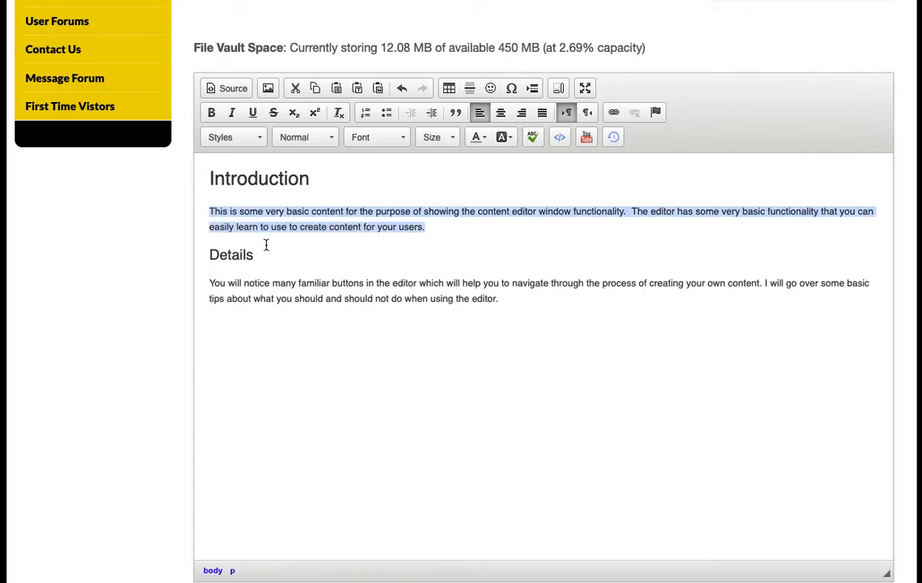
click(380, 138)
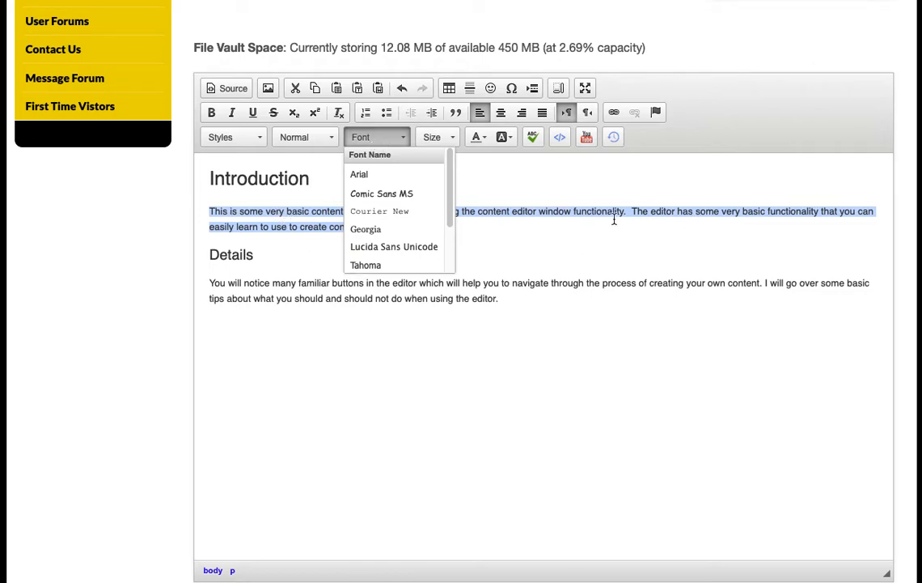
click(360, 174)
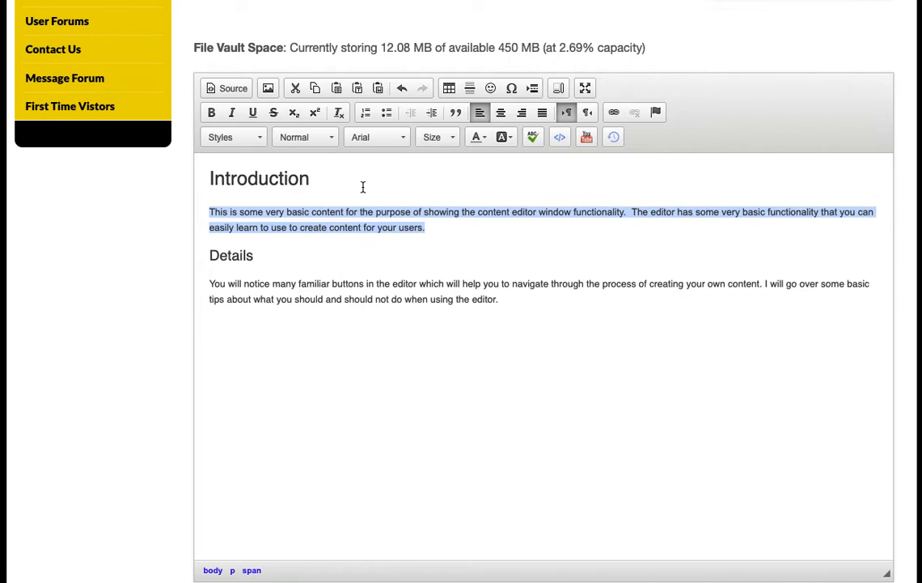
click(377, 143)
scroll(381, 267, down, 2)
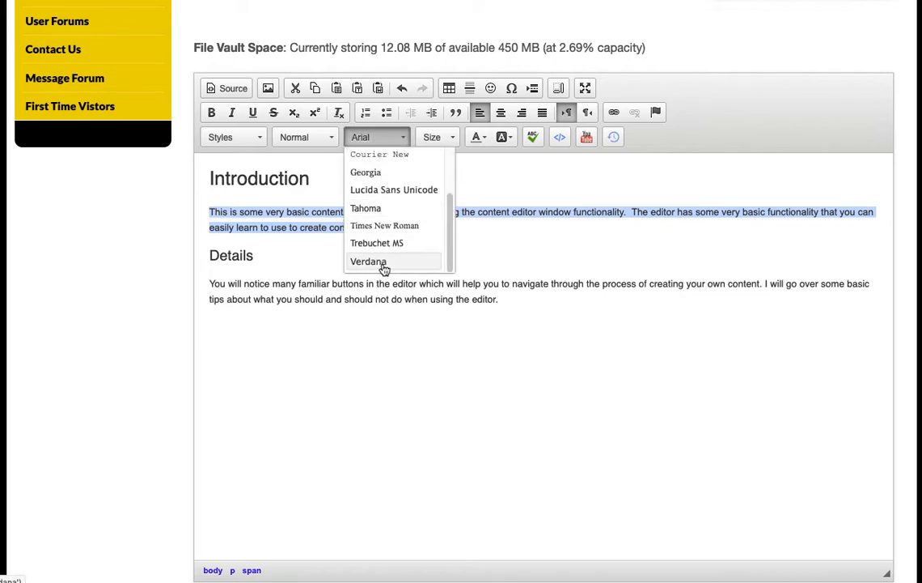
click(376, 264)
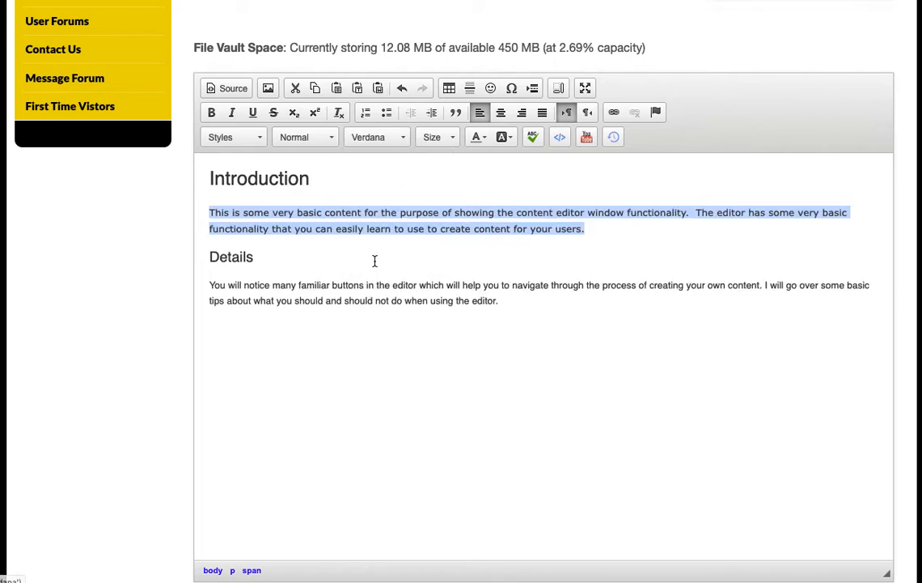
click(369, 143)
click(365, 209)
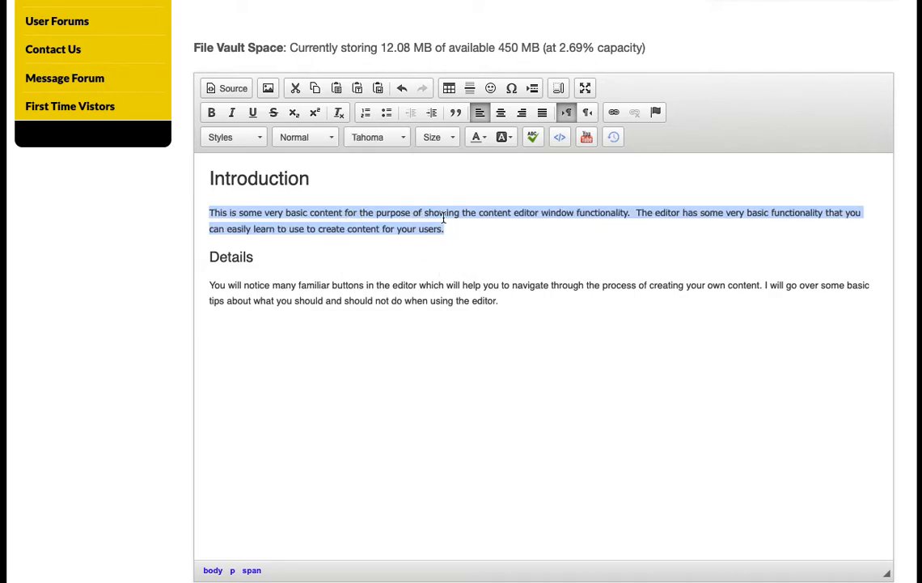
Step: Try Times New Roman, Verdana and Comic Sans MS as the font of the paragraph under "Introduction"
click(369, 139)
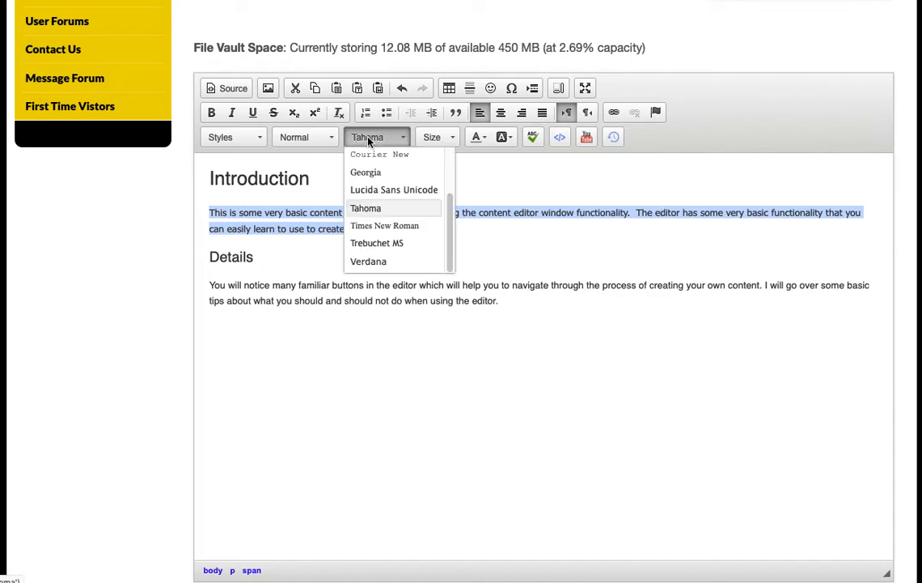
click(357, 227)
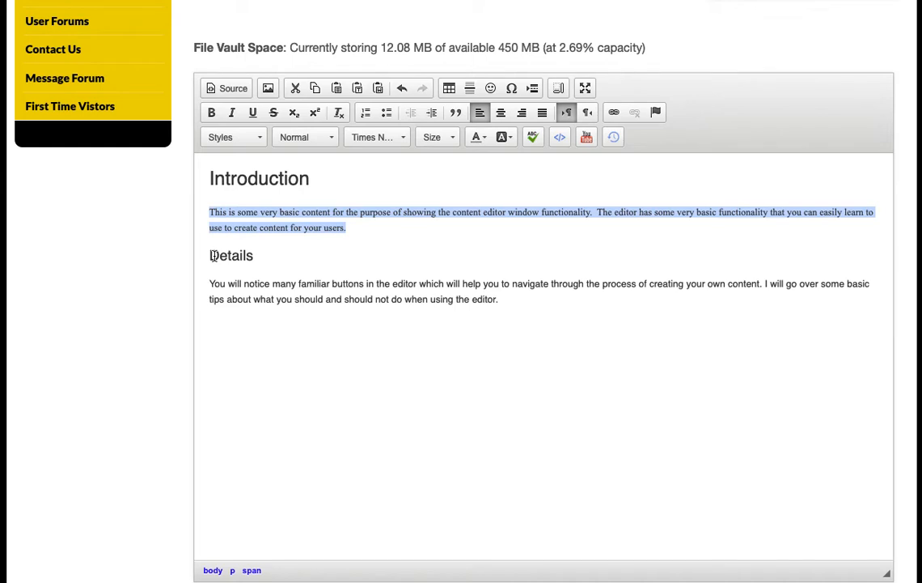
click(366, 139)
click(361, 264)
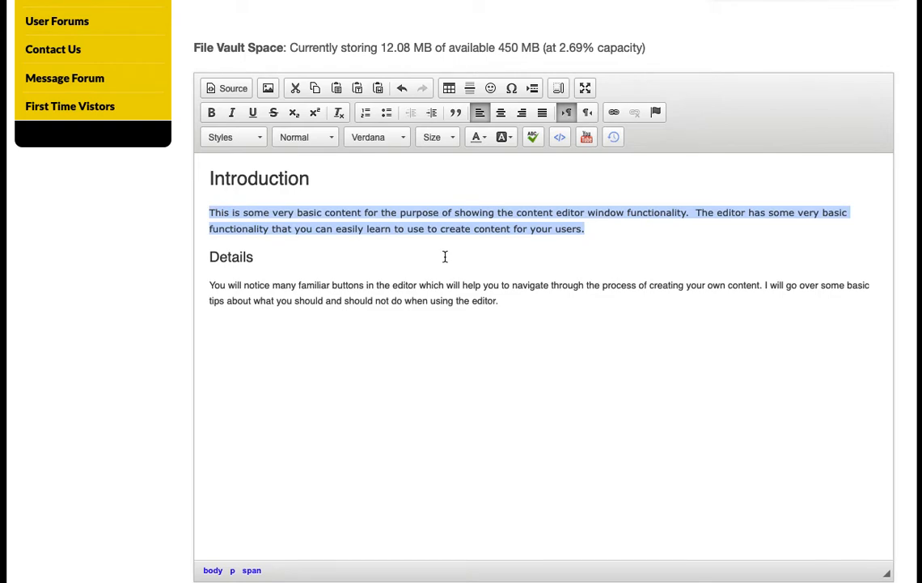
click(370, 141)
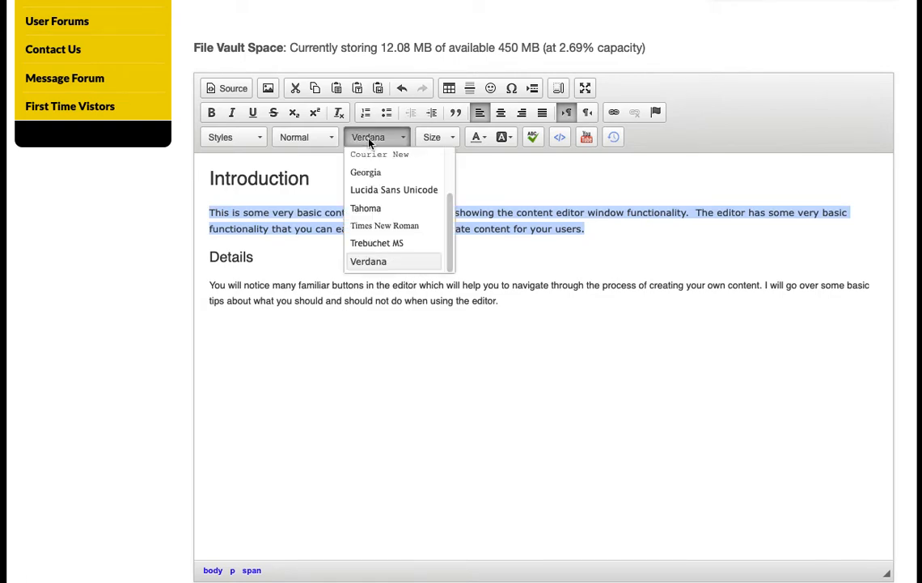
scroll(387, 208, up, 3)
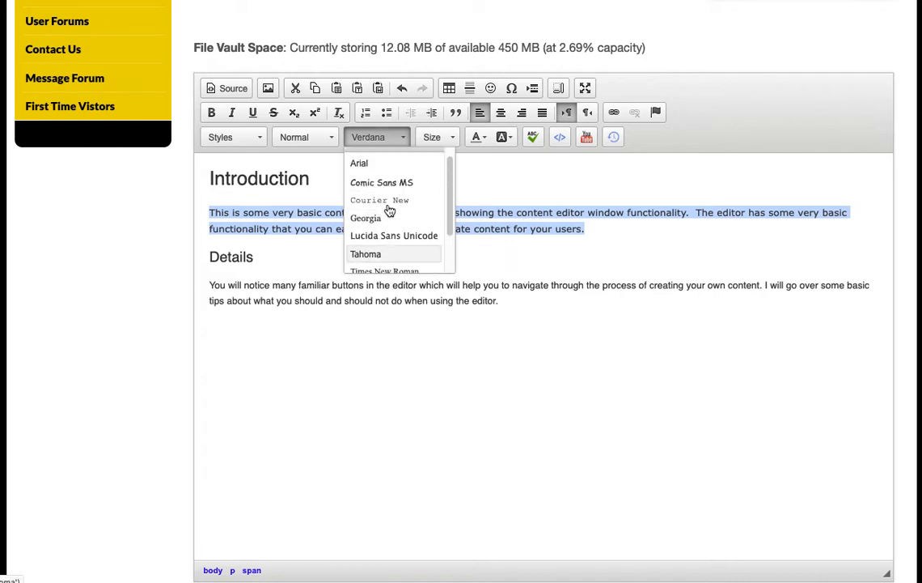
click(381, 193)
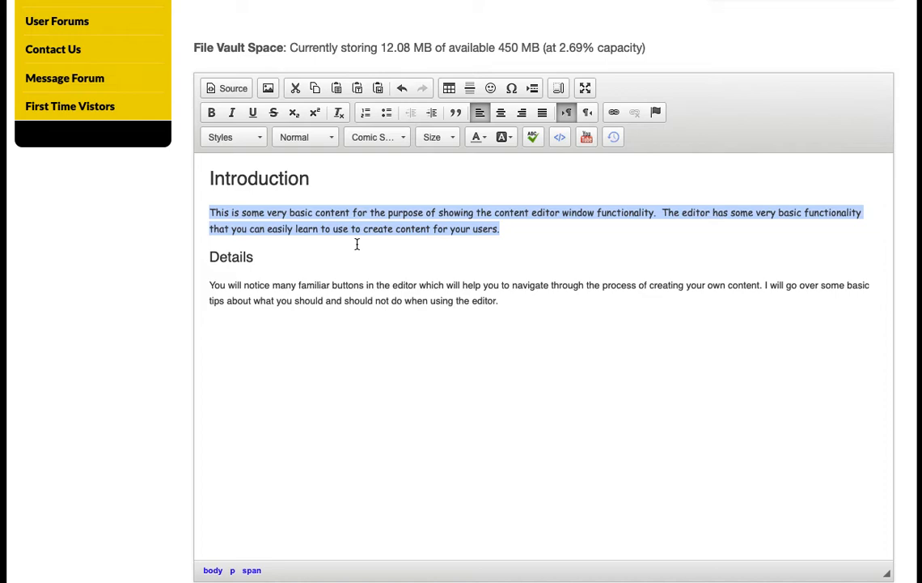
Step: Try Arial and Tahoma on the paragraph under "Introduction", and settle on Verdana as its font
click(365, 138)
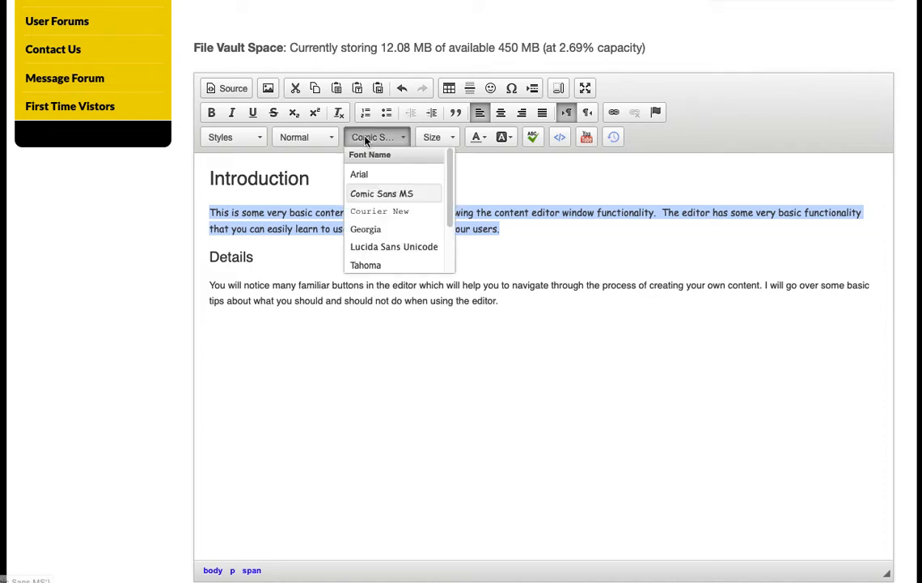
click(357, 174)
click(360, 138)
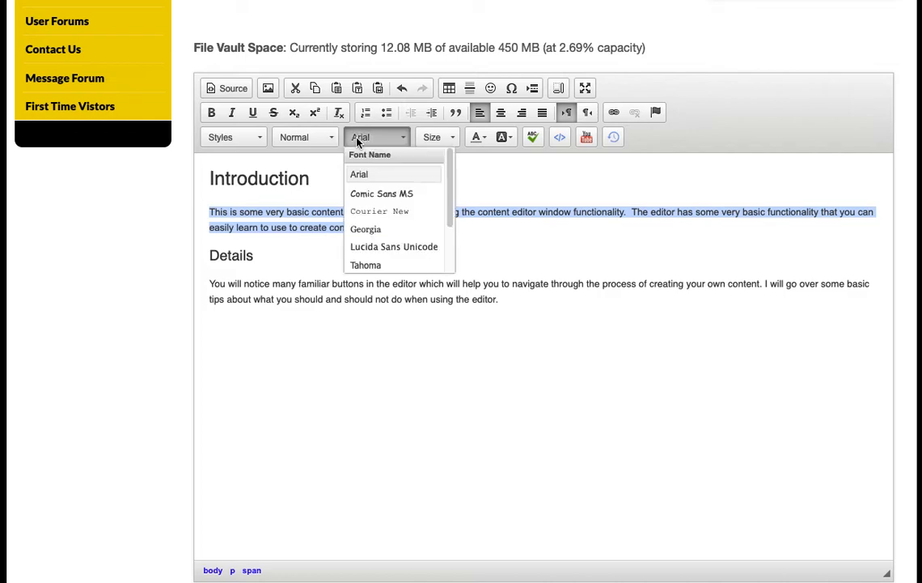
click(365, 265)
click(374, 138)
scroll(373, 226, down, 2)
click(368, 263)
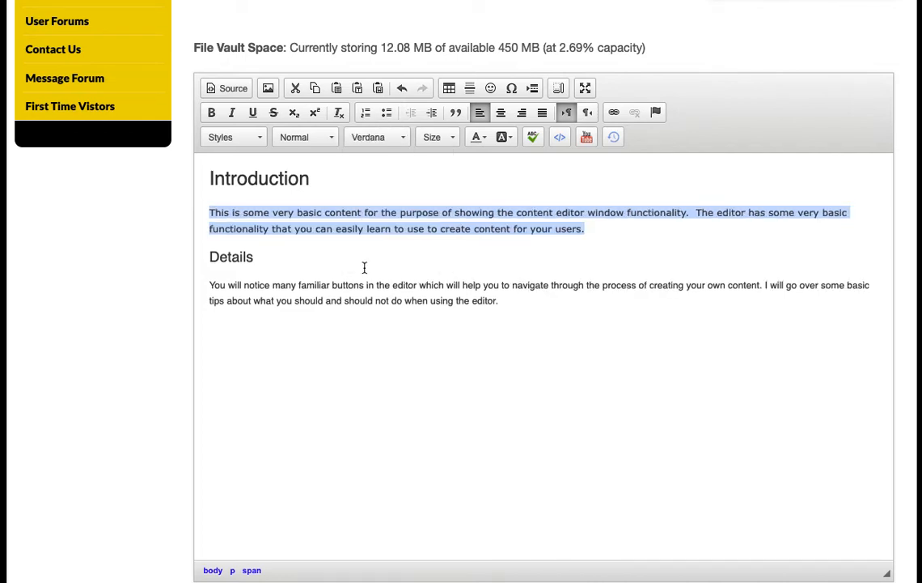
click(617, 233)
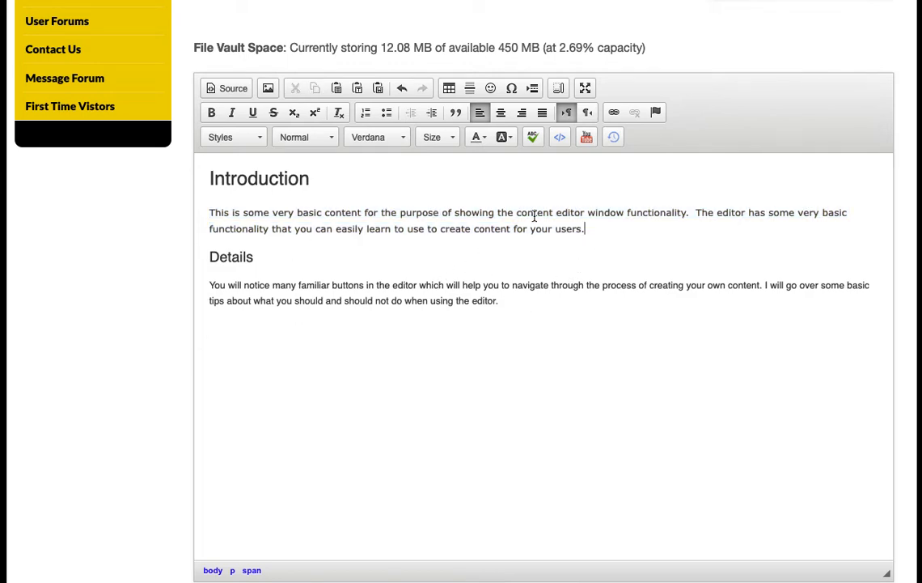
Step: Set the text color of the whole paragraph under "Introduction" to dark blue
drag(590, 229, 208, 211)
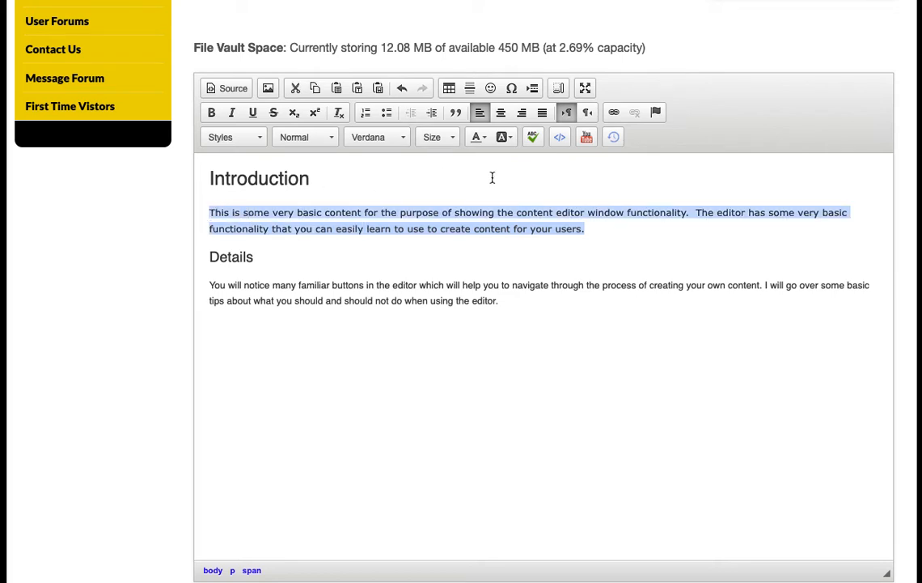
click(479, 139)
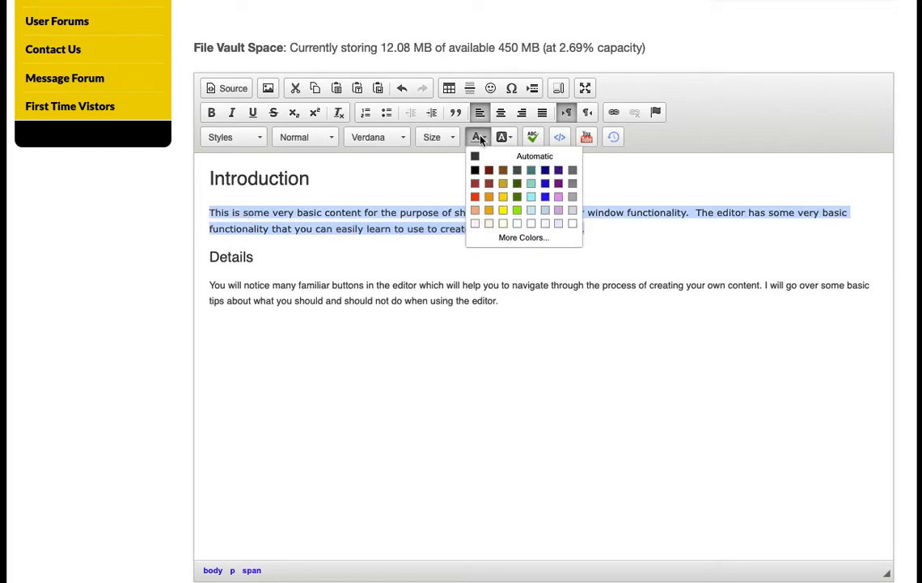
click(545, 170)
click(409, 236)
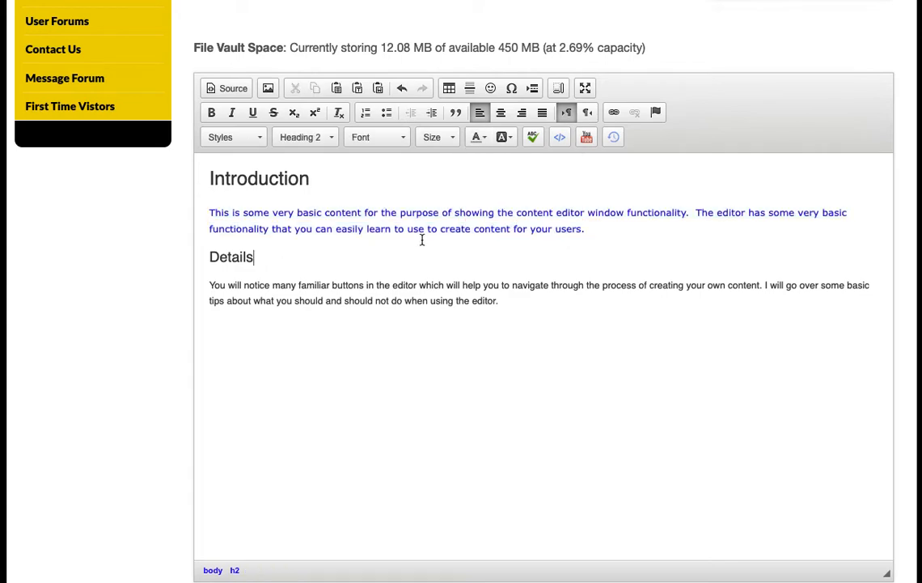
Step: Change the text color of the paragraph under "Introduction" to teal
click(477, 138)
click(532, 171)
drag(586, 229, 202, 213)
click(476, 138)
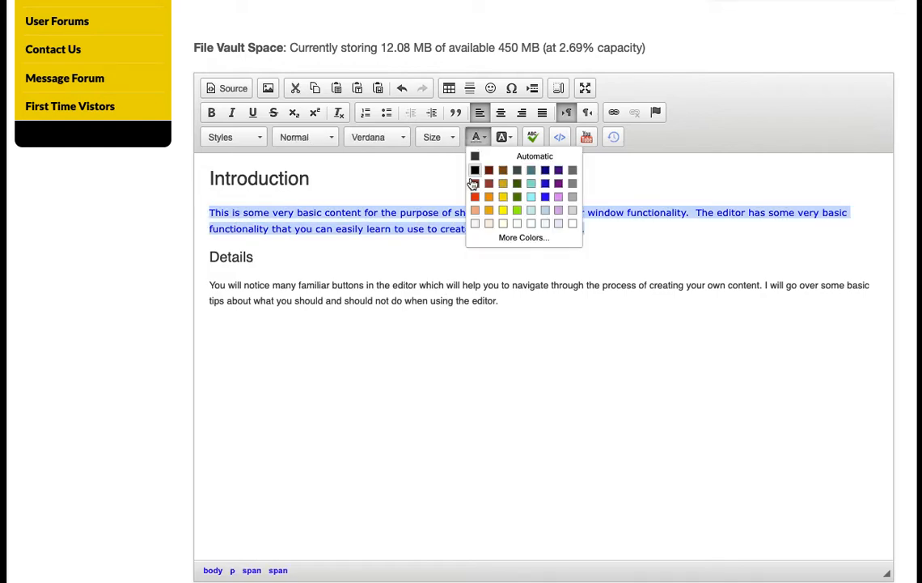
click(532, 172)
click(472, 265)
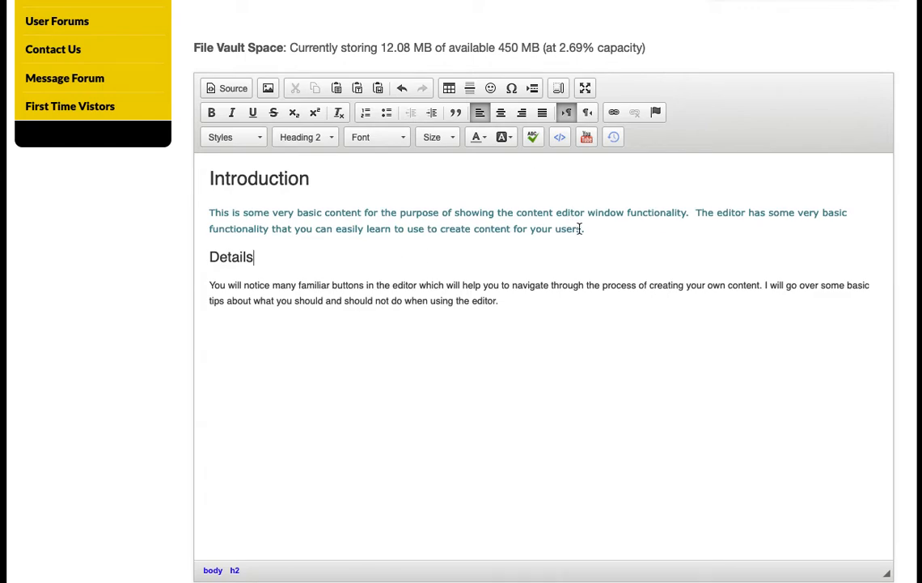
Step: Apply a yellow background color to the phrase "learn to use to create content for your users."
drag(588, 229, 367, 230)
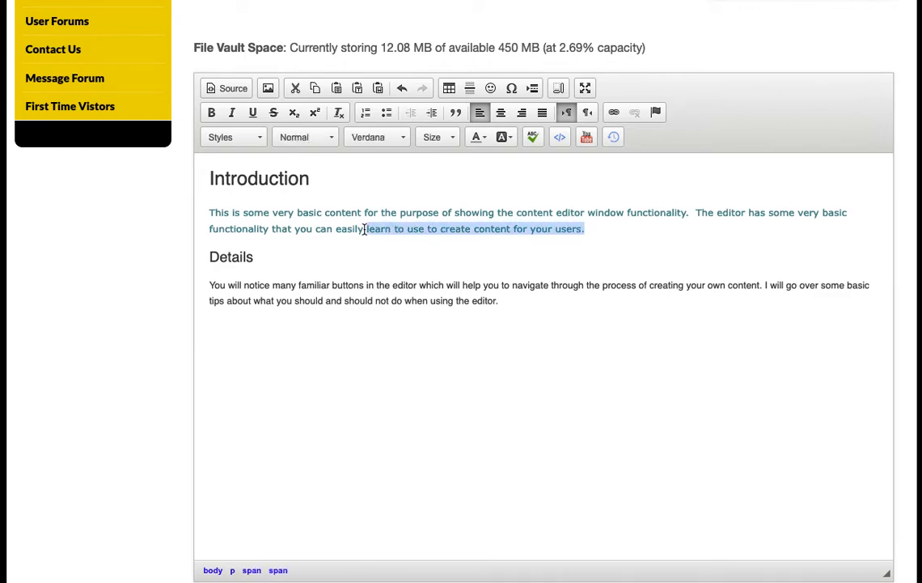
click(510, 140)
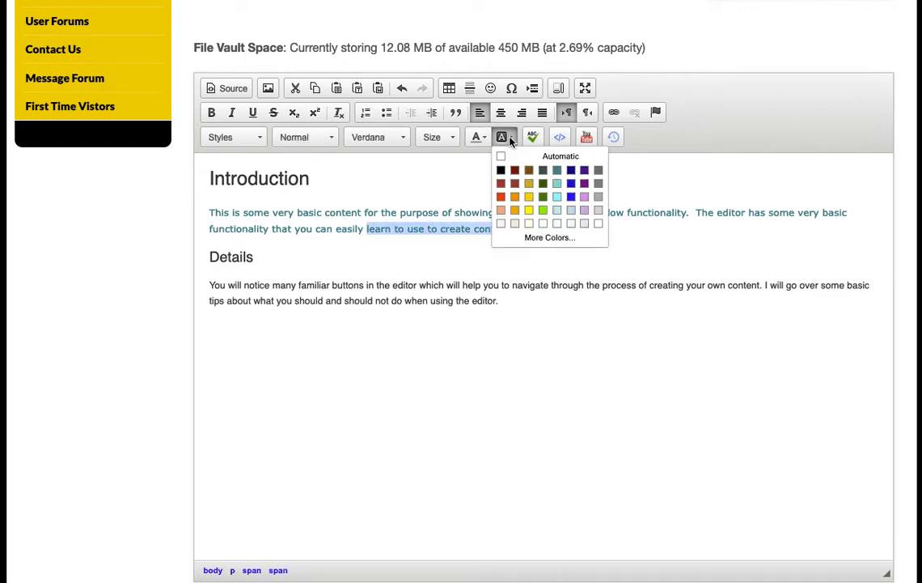
click(530, 211)
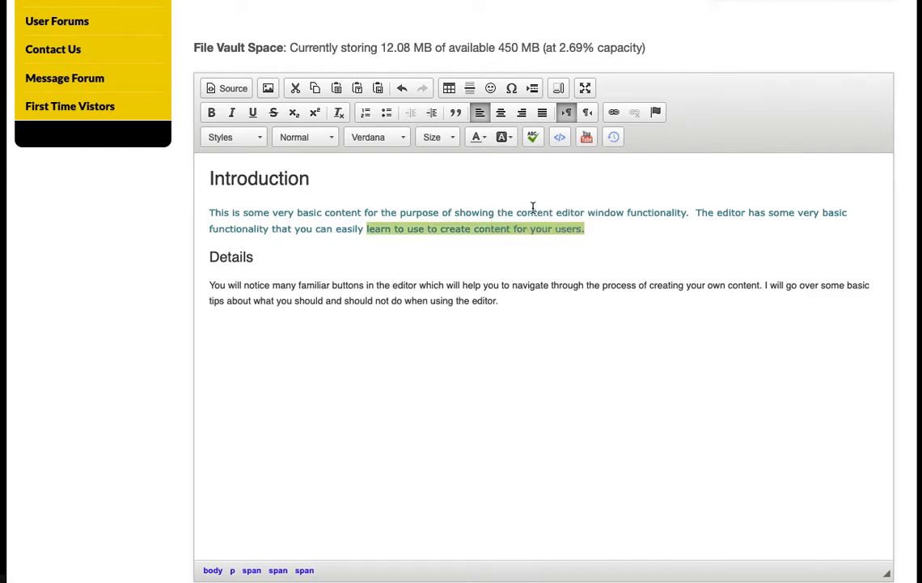
click(621, 237)
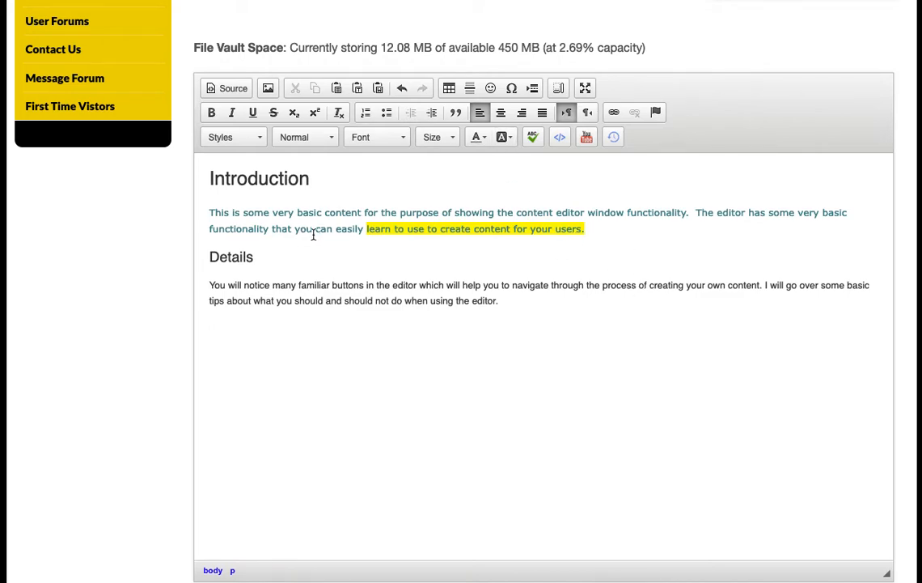
Step: Try font size 16 on the paragraph under "Introduction", and settle on size 12
drag(589, 229, 150, 219)
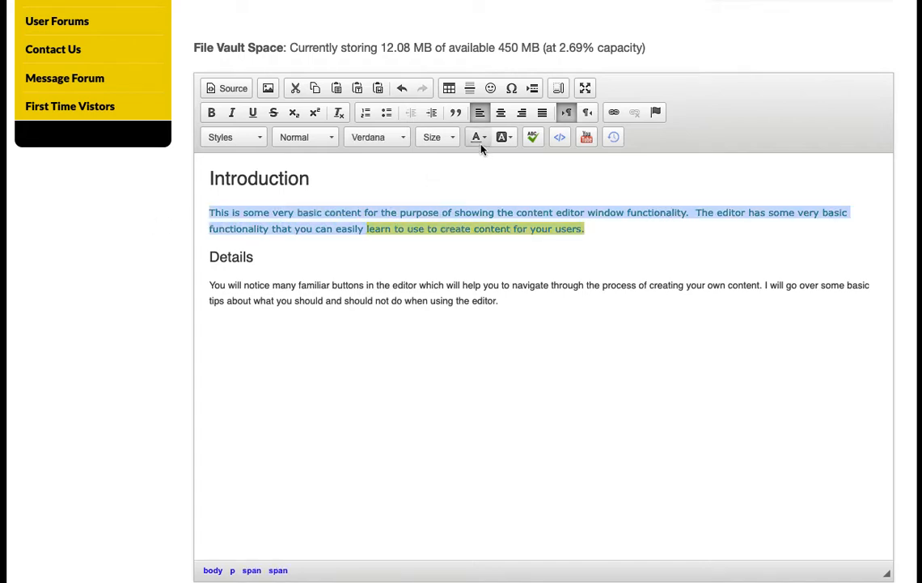
click(451, 140)
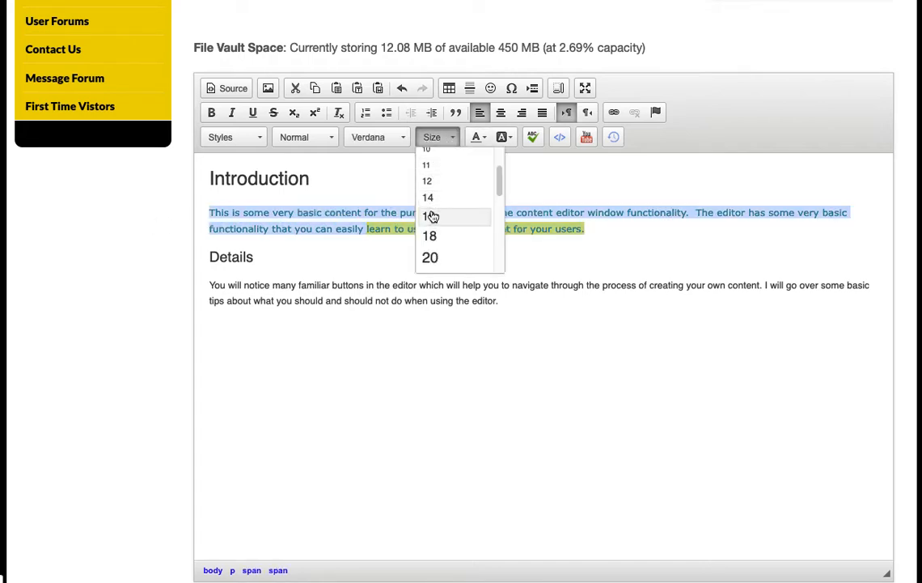
click(432, 214)
click(513, 263)
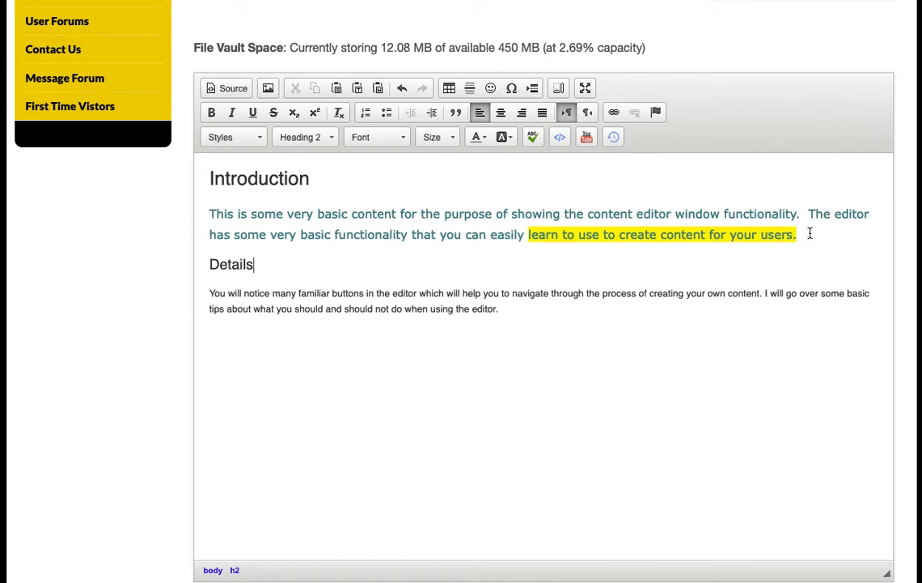
drag(808, 235, 184, 220)
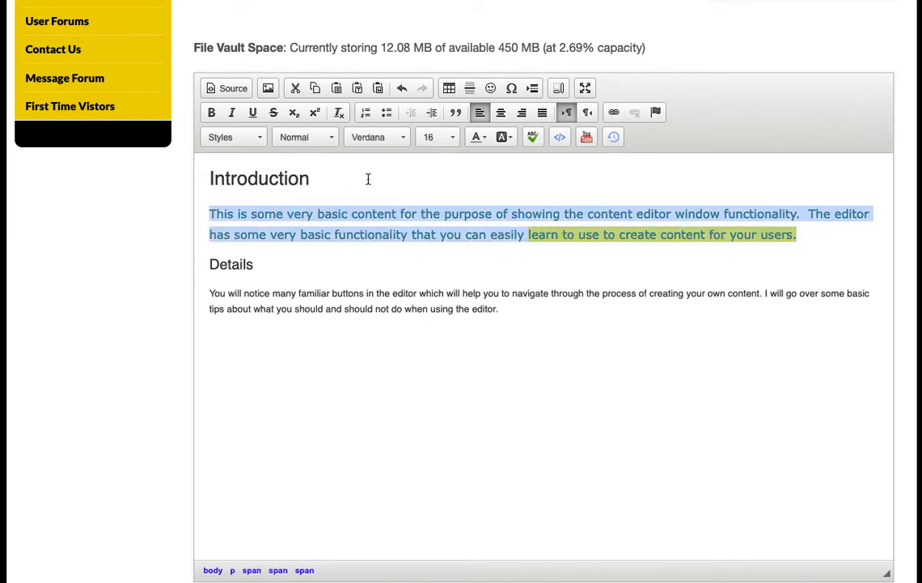
click(451, 139)
scroll(441, 192, up, 3)
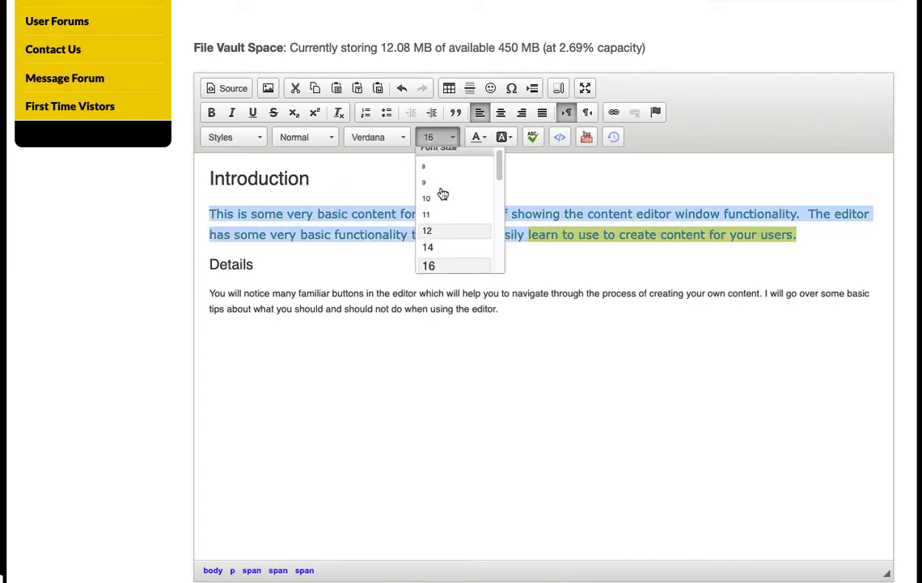
click(434, 241)
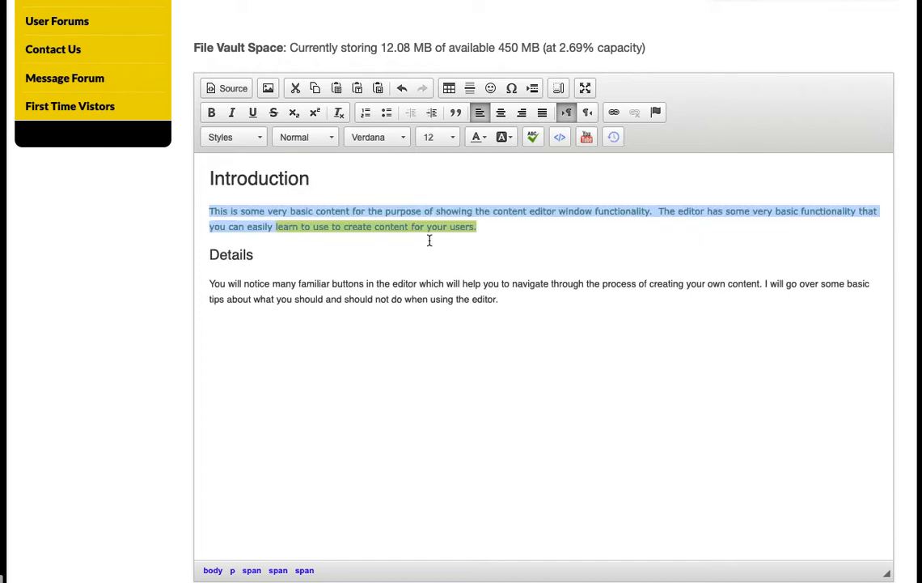
Step: Reset the Introduction paragraph's text color to Automatic and the background color of "learn to use to create content for your users." to Automatic
click(476, 137)
click(475, 157)
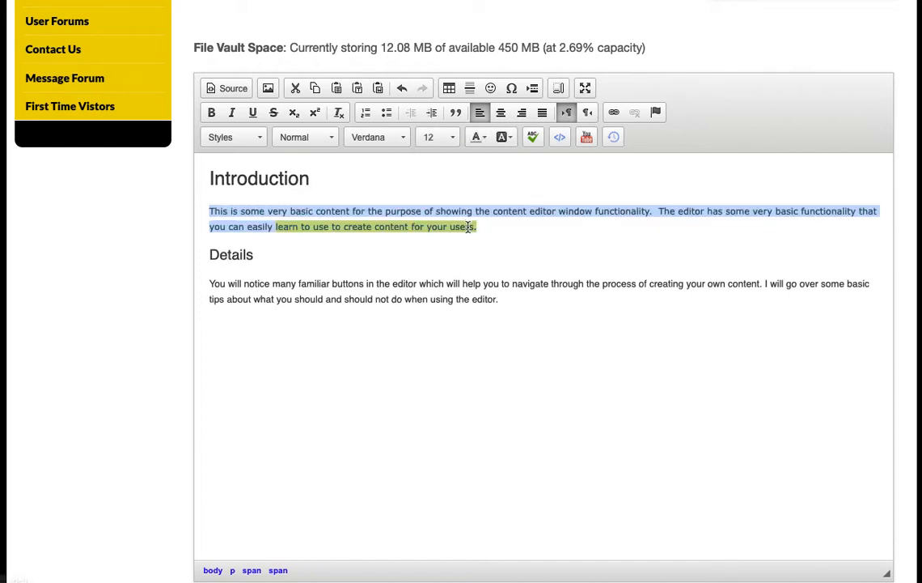
click(501, 231)
drag(501, 229, 274, 229)
click(503, 136)
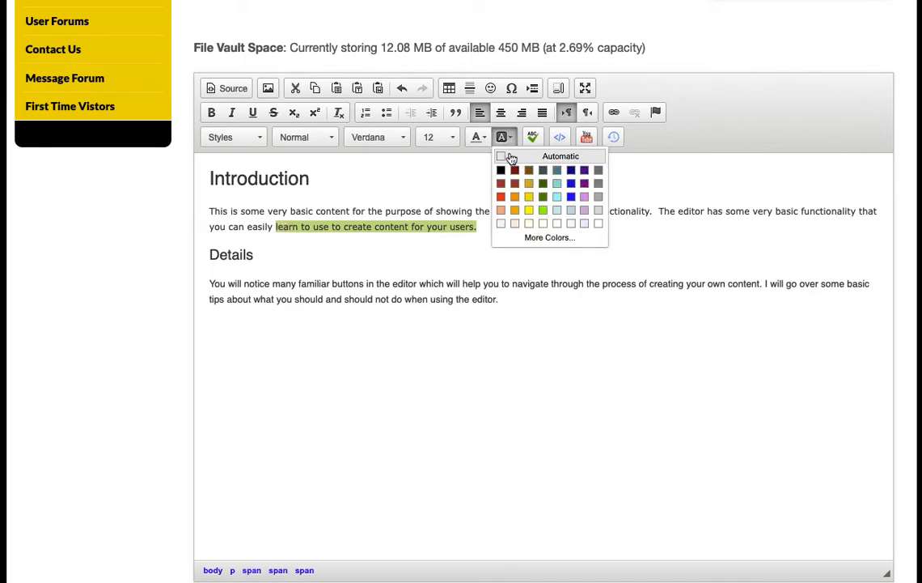
click(501, 158)
click(479, 229)
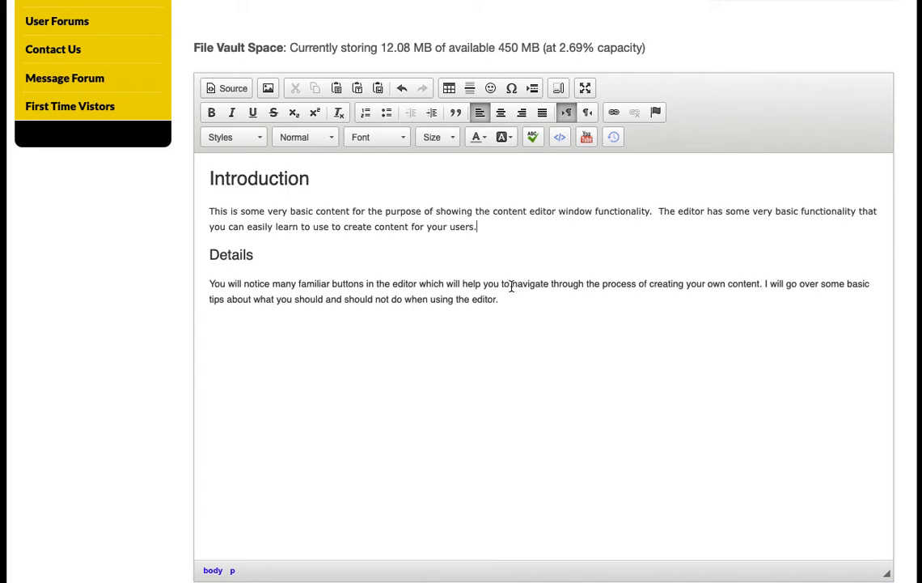
Step: Run the spell checker on the page content and return to the end of the "Details" paragraph
click(533, 139)
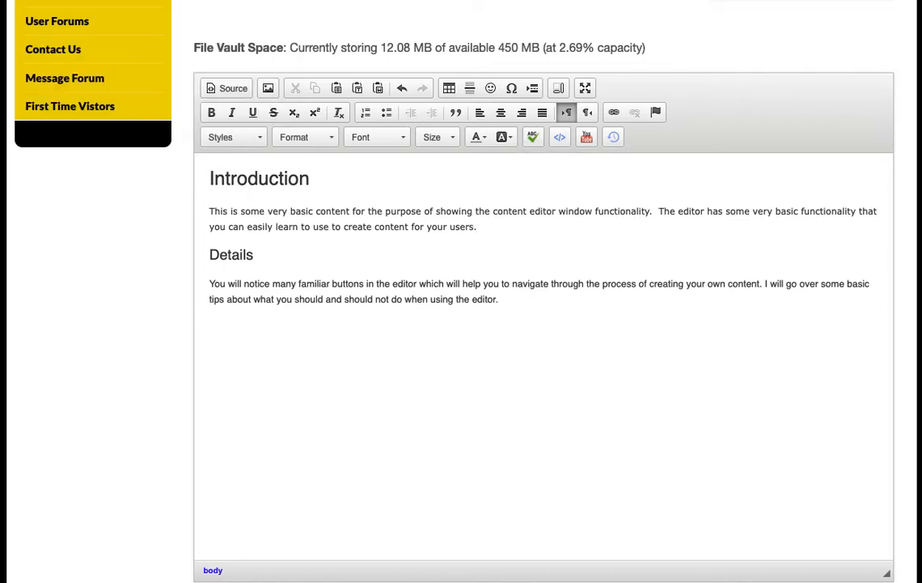
click(534, 334)
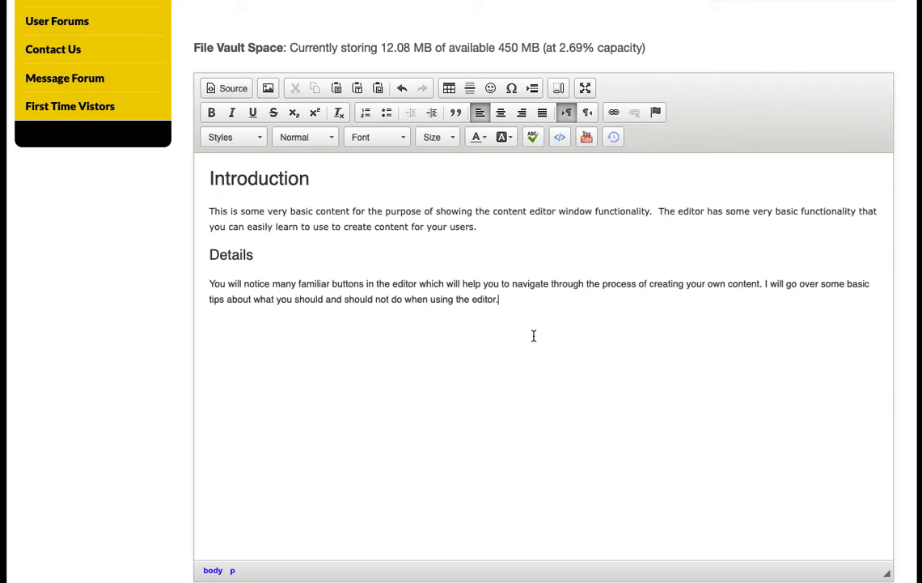
Step: Upload the image farm-house-g7952b18d0_640.jpg from the Demo Photos folder and insert it below the "Details" paragraph
scroll(533, 324, up, 1)
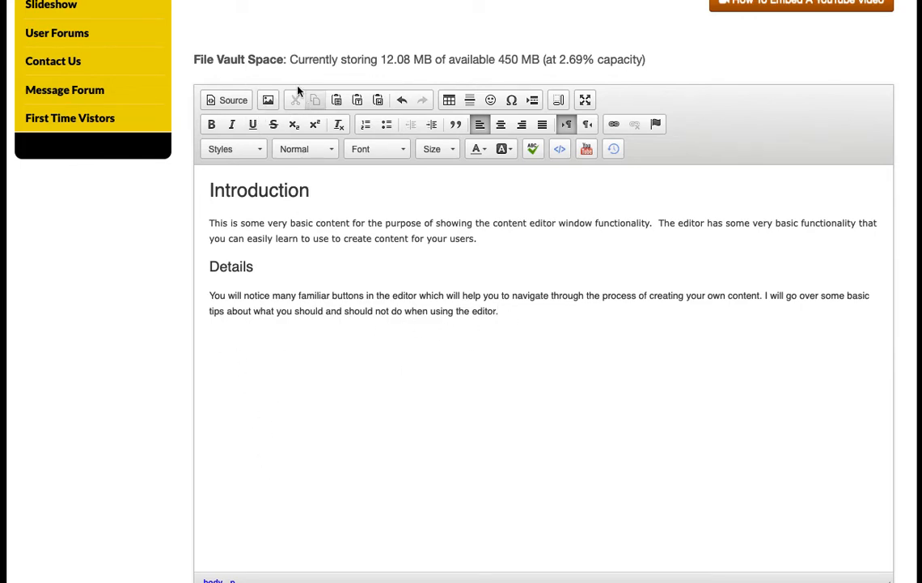
click(269, 101)
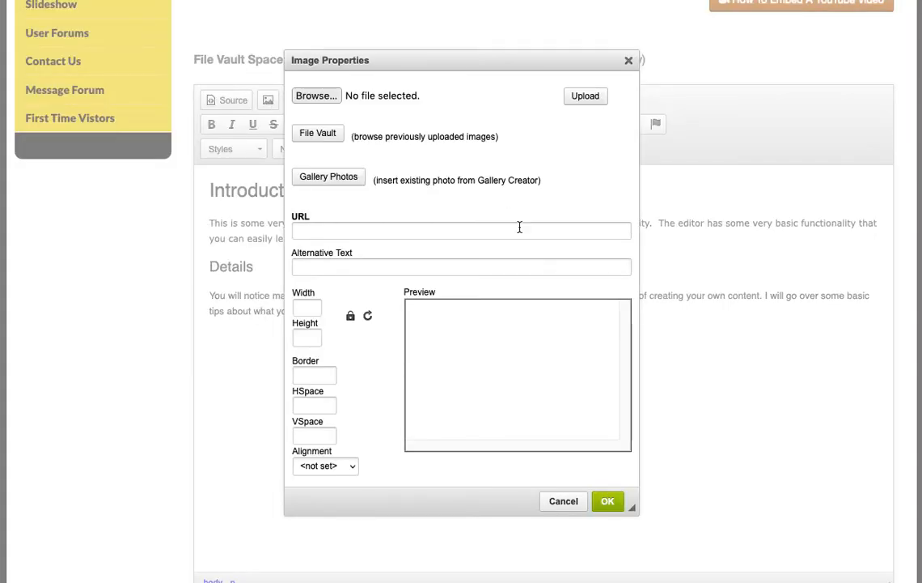
click(315, 137)
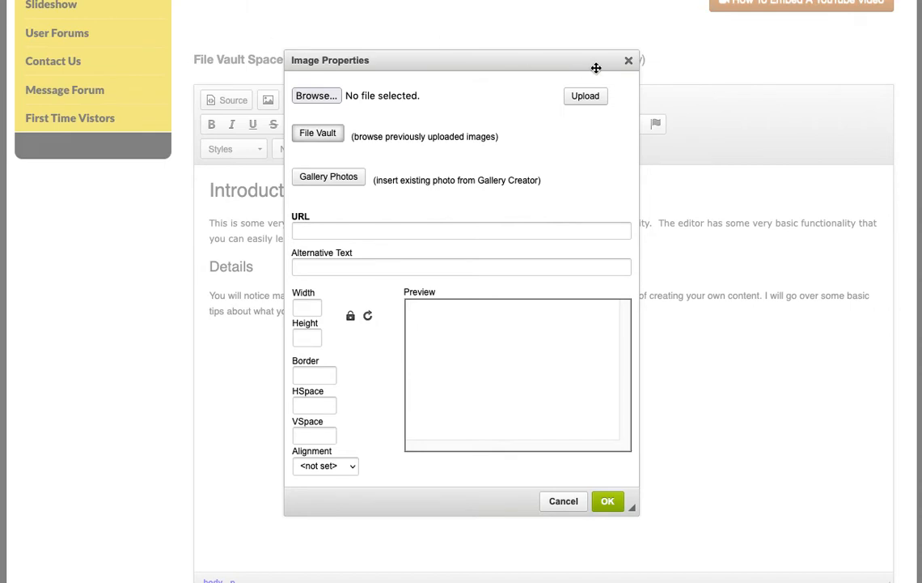
click(309, 97)
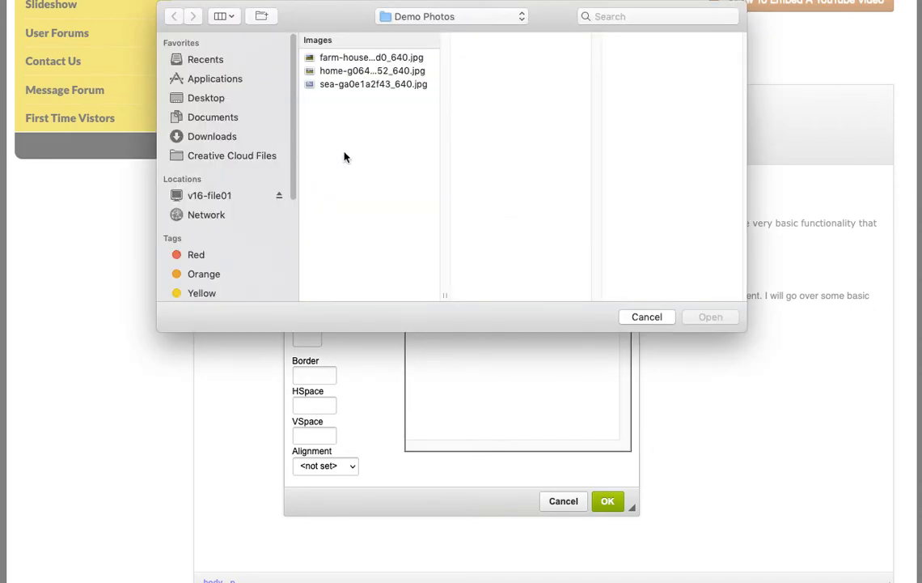
click(339, 58)
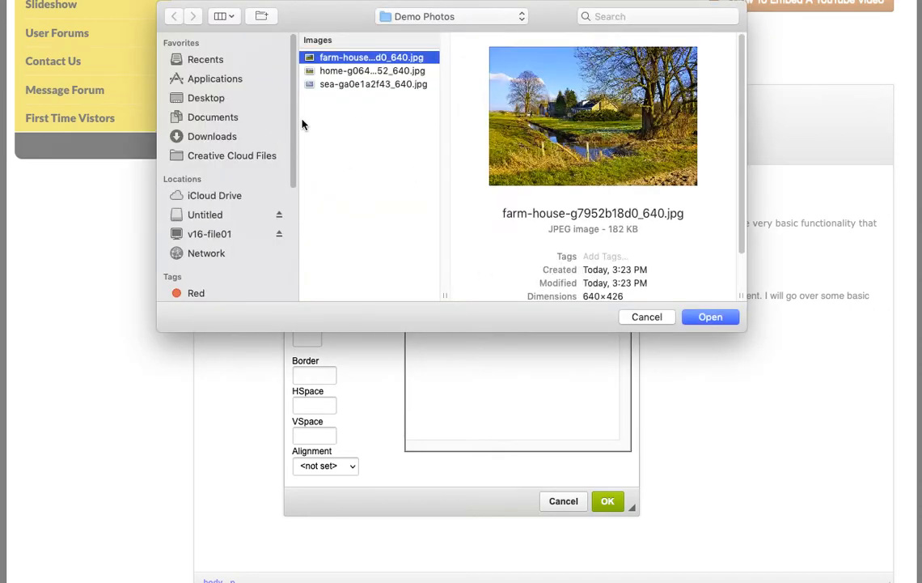
click(709, 317)
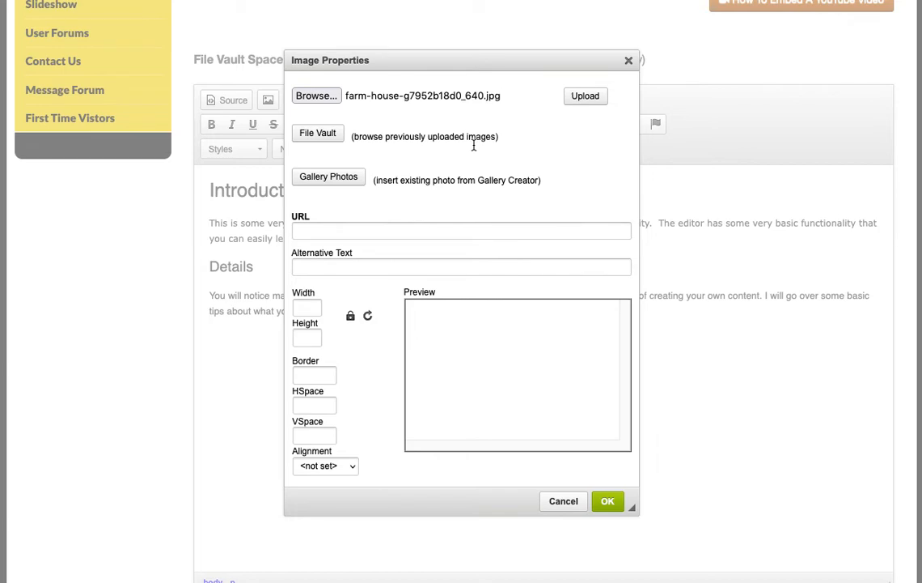
click(308, 97)
click(359, 60)
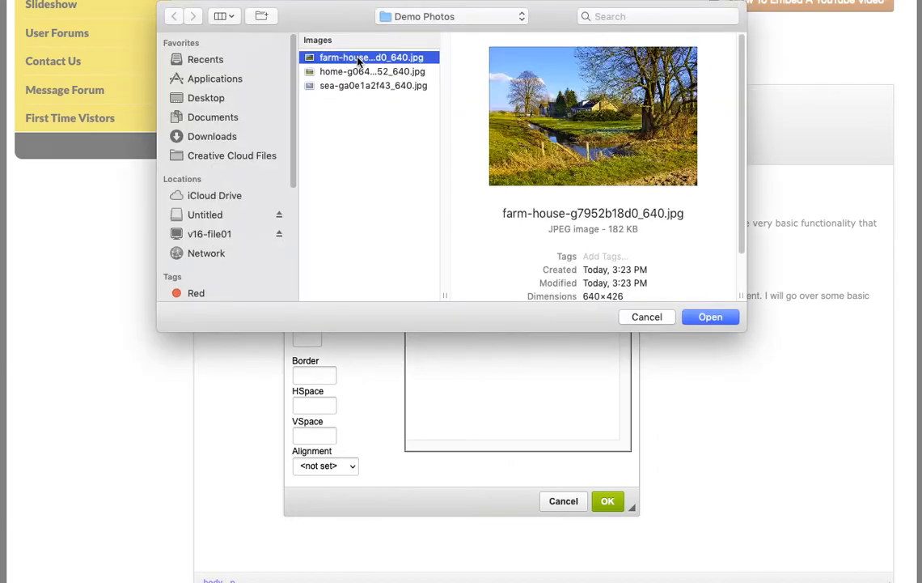
click(715, 318)
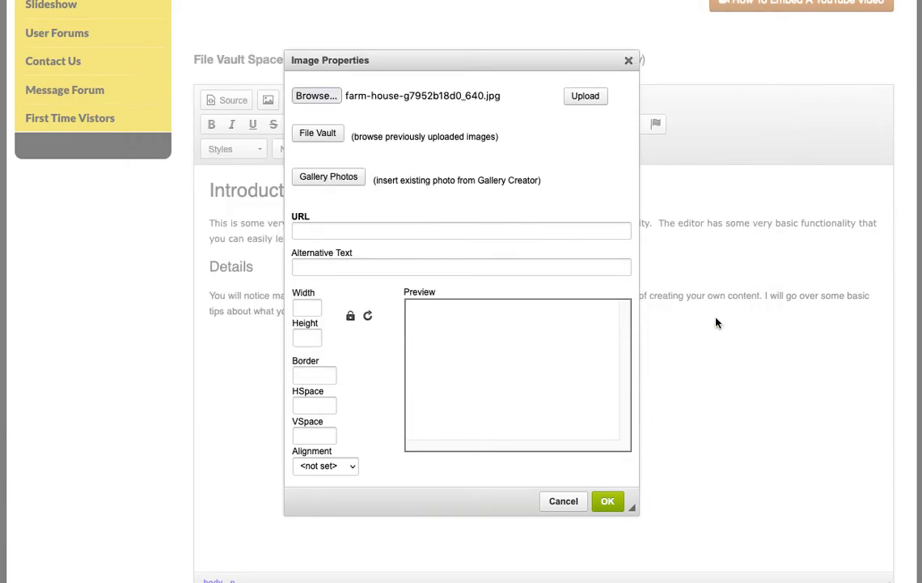
click(586, 96)
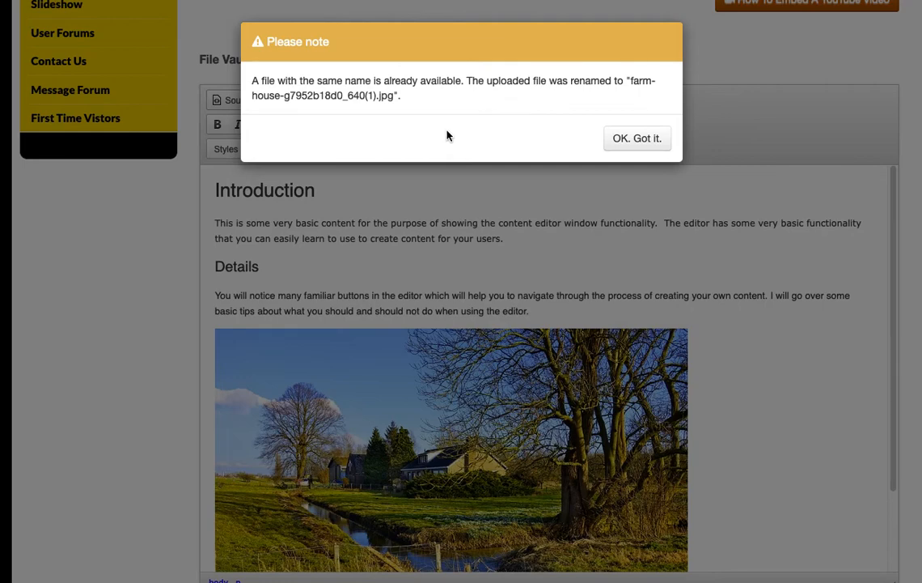
click(633, 143)
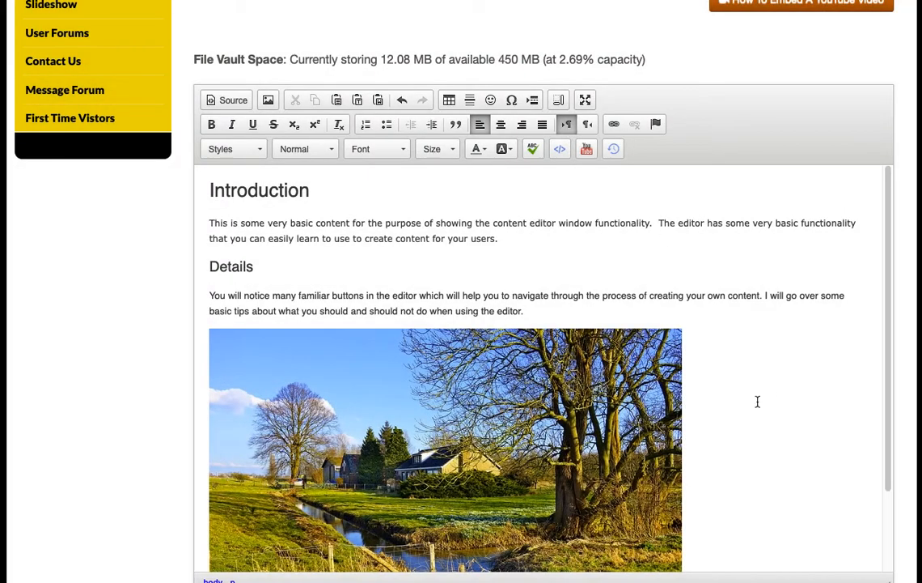
Step: Shrink the farm house image proportionally to about 434 by 289 pixels
scroll(760, 398, down, 2)
scroll(759, 397, down, 1)
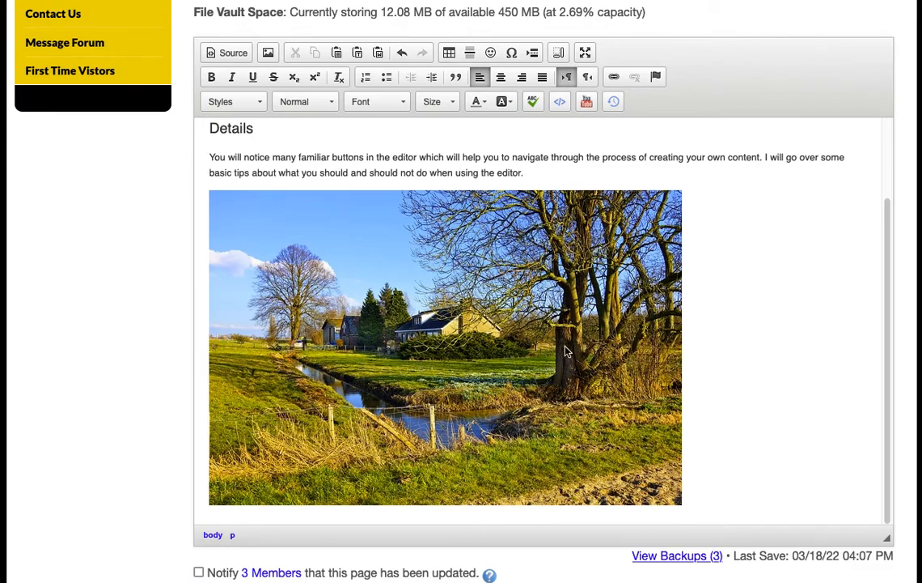
click(504, 311)
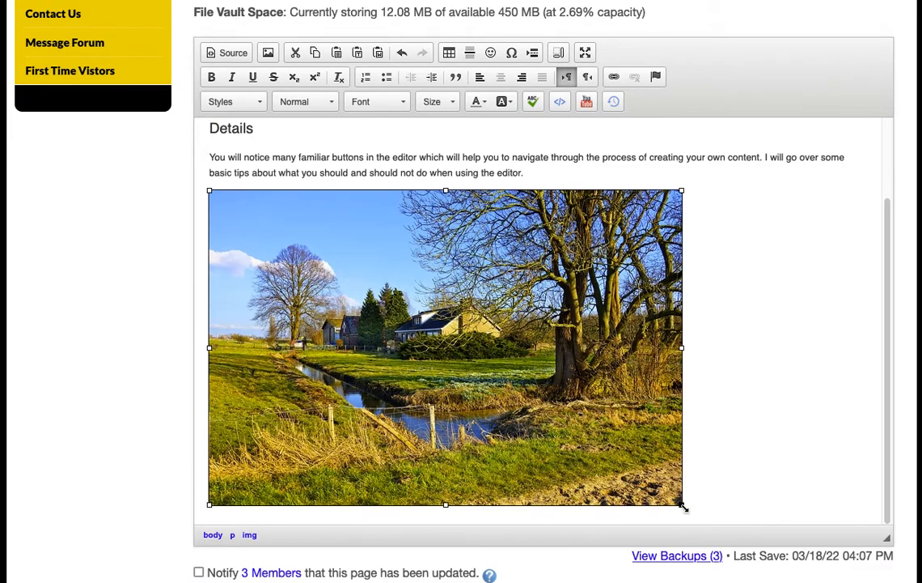
drag(682, 506, 635, 467)
drag(612, 448, 588, 429)
click(680, 432)
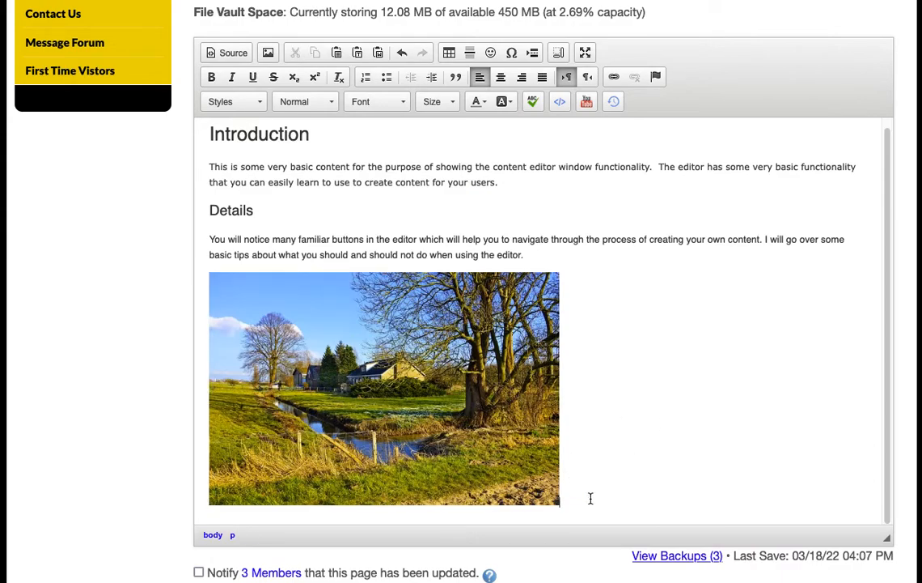
click(520, 478)
drag(559, 504, 534, 474)
click(619, 465)
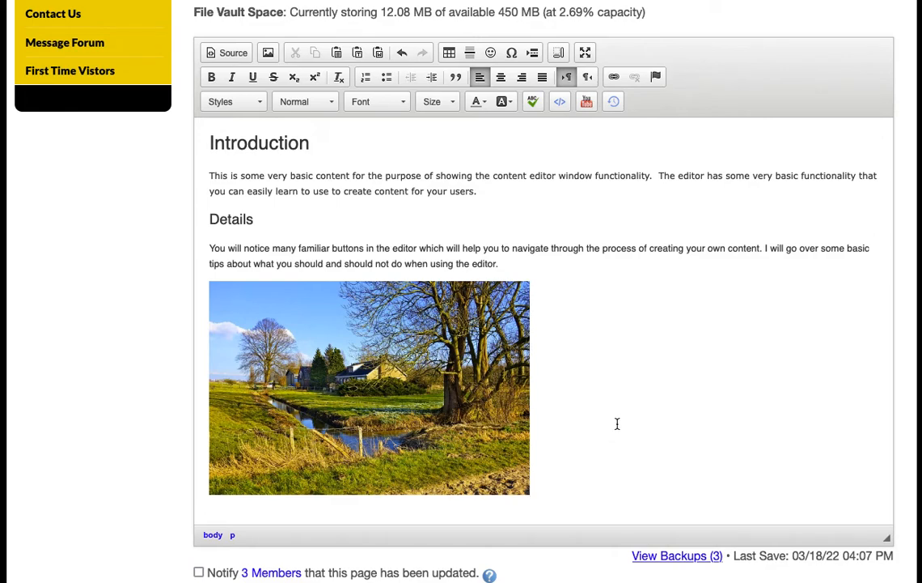
Step: Copy the paragraph under "Introduction", delete it and paste it back in the same place
scroll(616, 423, up, 2)
scroll(617, 423, down, 1)
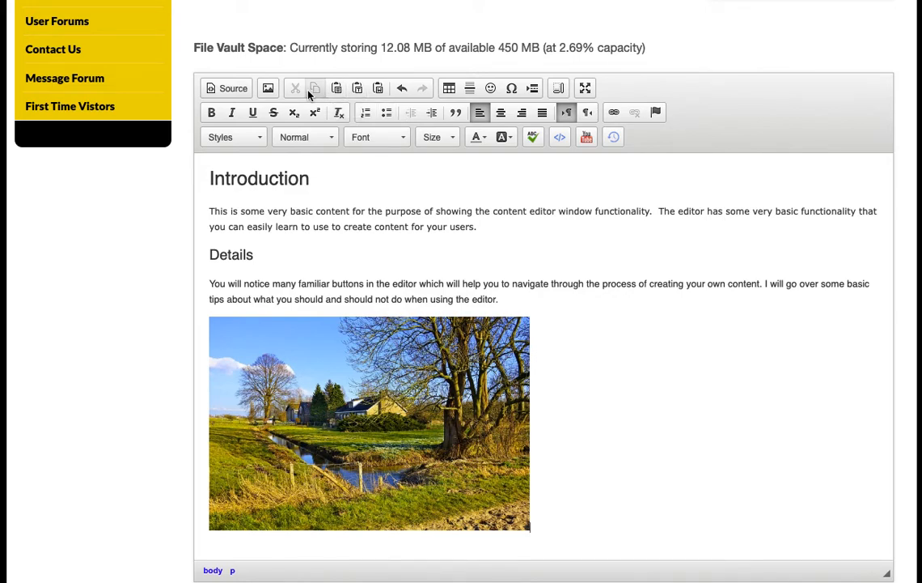
drag(386, 210, 241, 212)
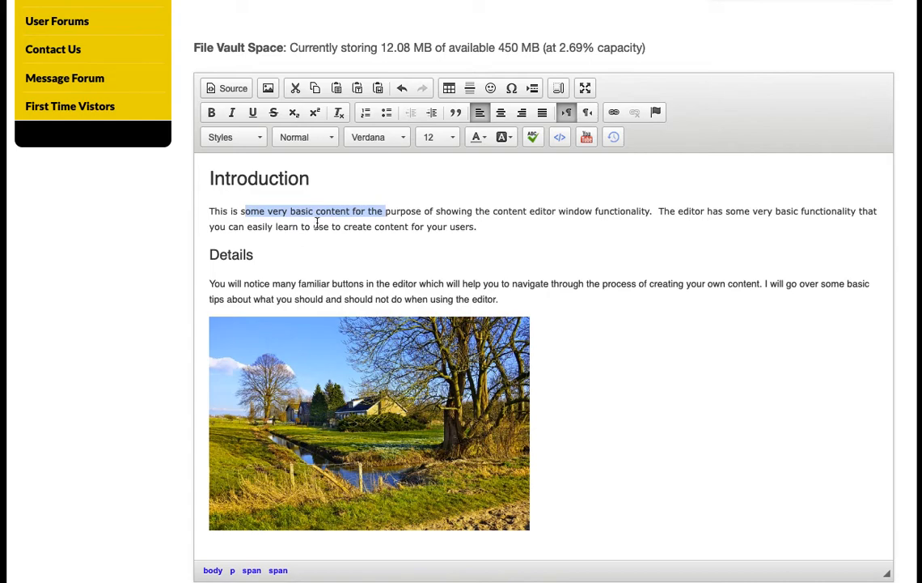
click(280, 226)
drag(488, 228, 212, 209)
key(super+c)
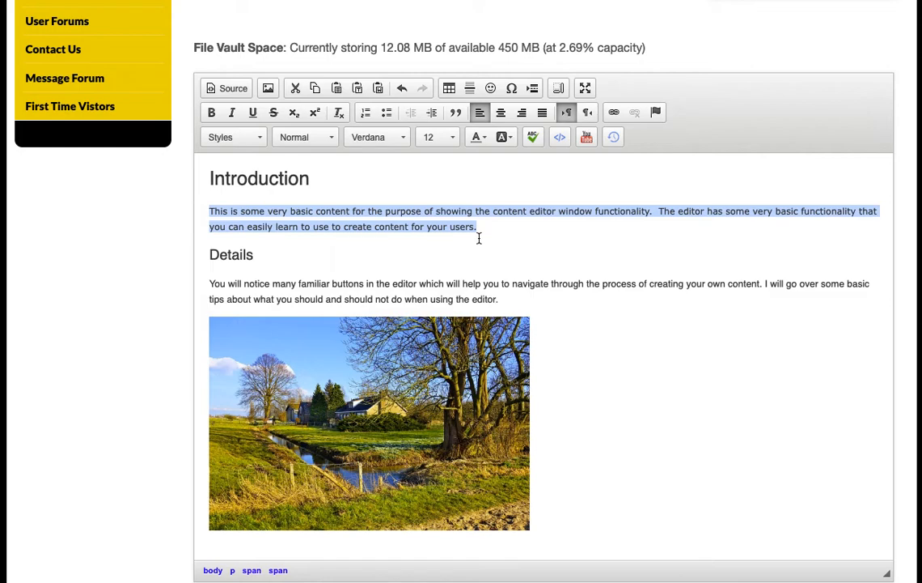
key(Delete)
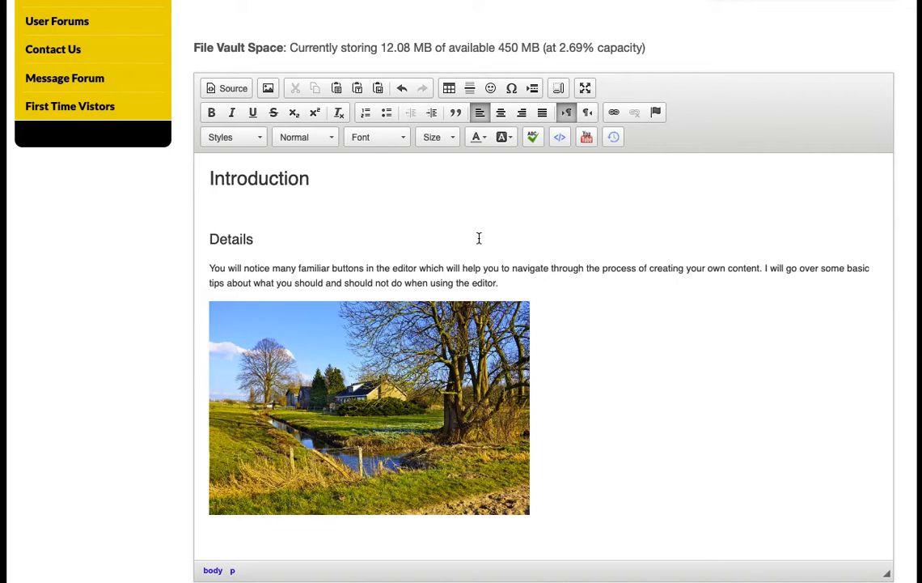
key(super+v)
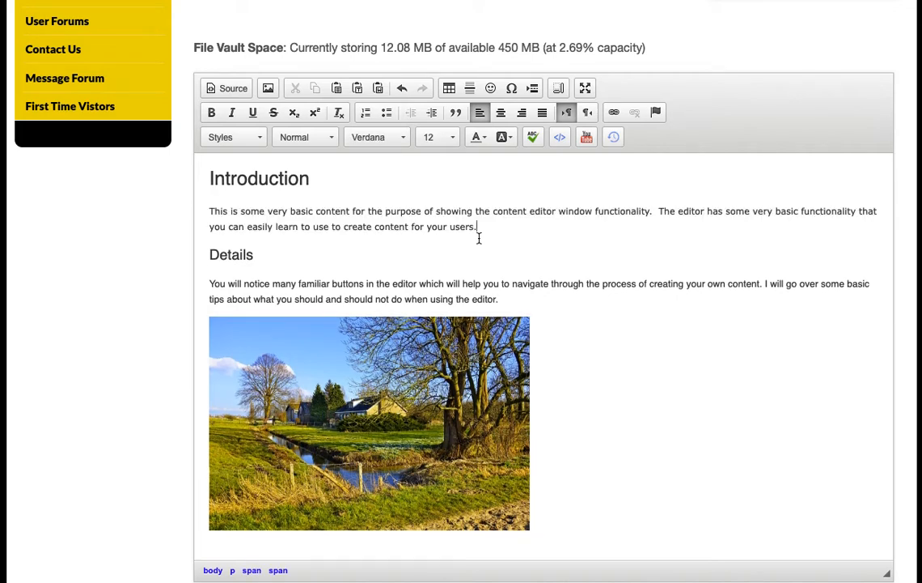
Step: Copy the Introduction paragraph and paste a duplicate on a new line beneath it through the editor's Paste dialog
drag(481, 227, 186, 215)
key(super+c)
right_click(351, 208)
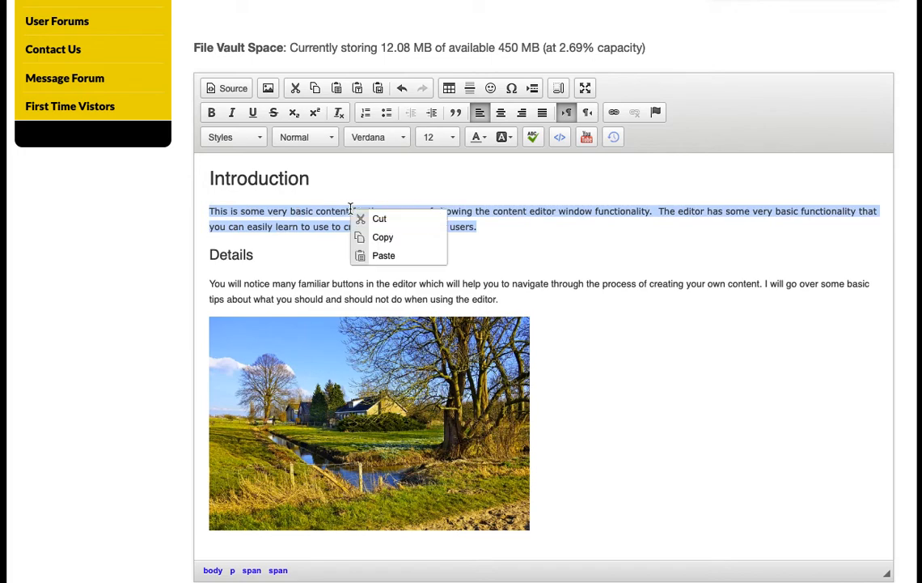
click(380, 237)
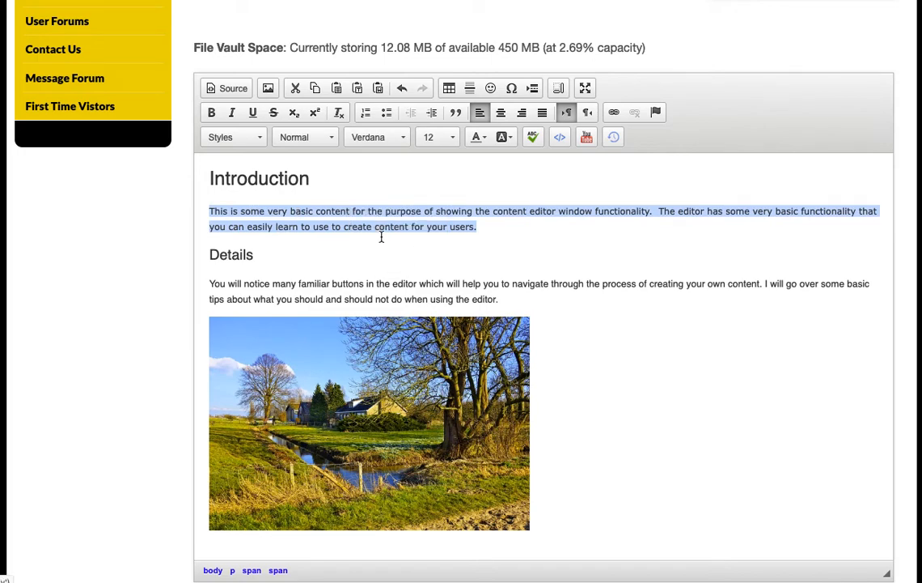
click(496, 233)
key(Return)
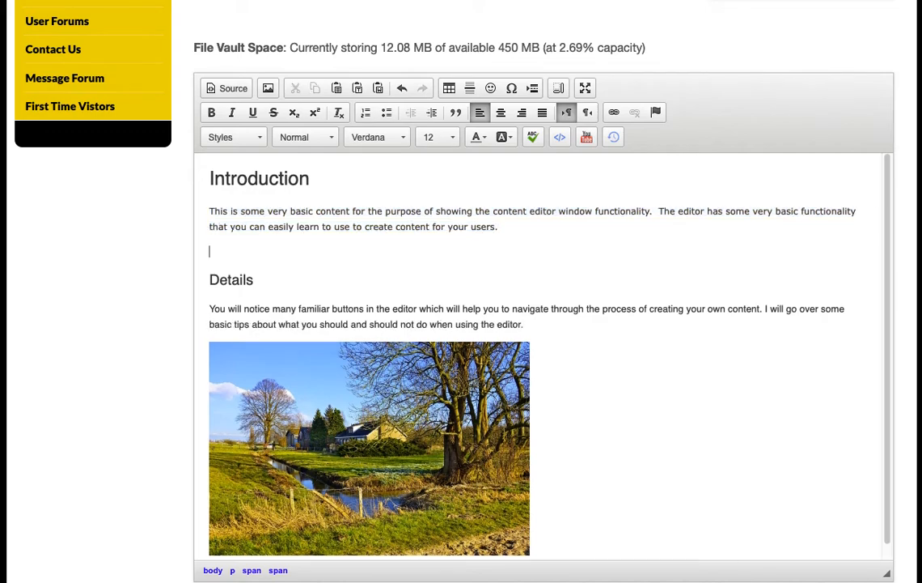
right_click(239, 252)
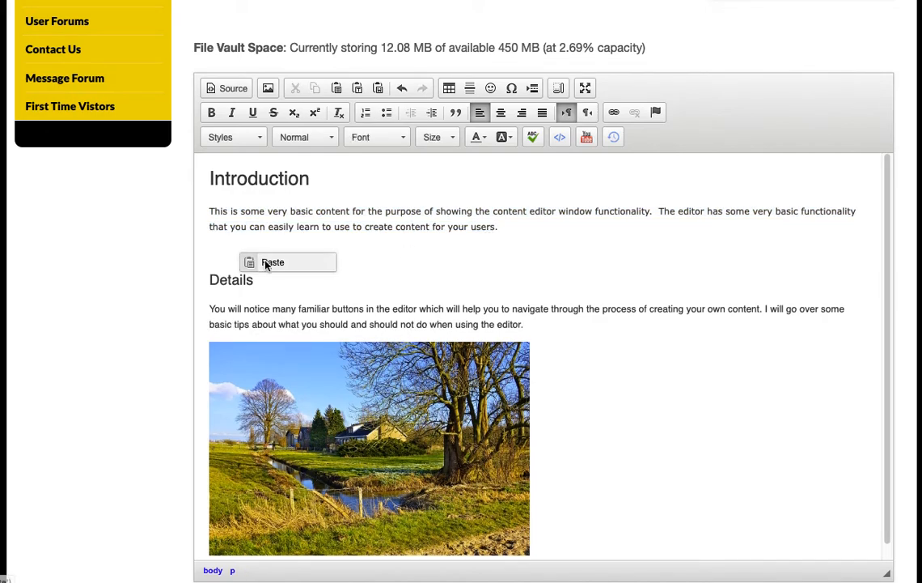
click(266, 263)
right_click(392, 299)
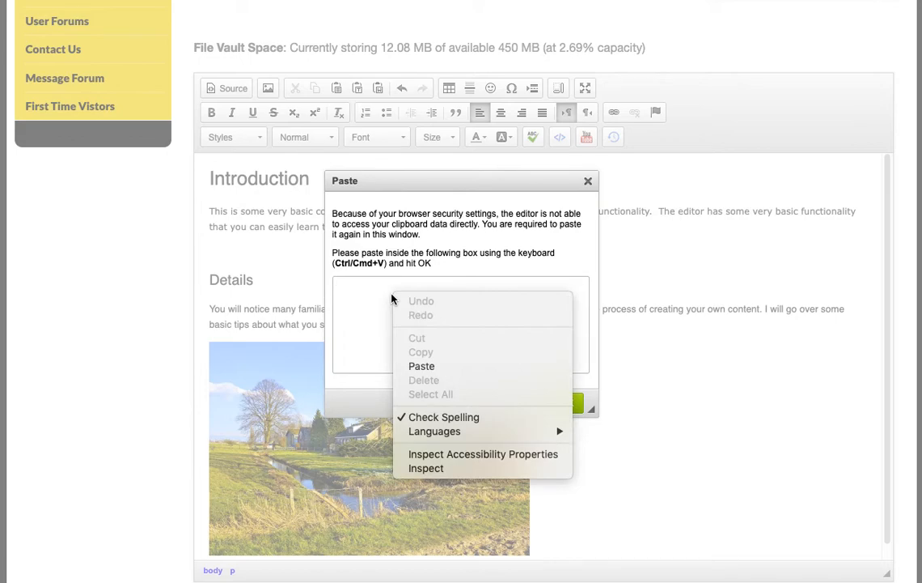
click(422, 366)
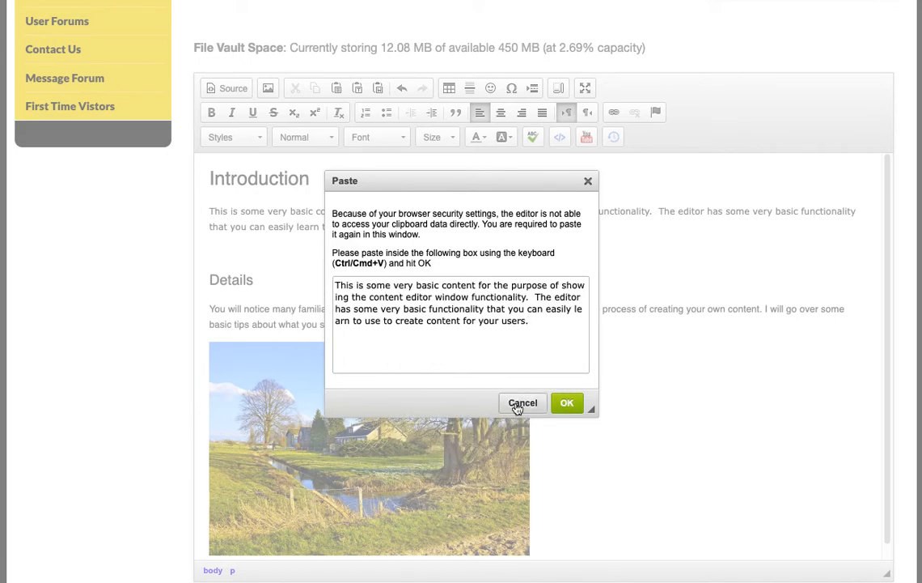
click(566, 402)
Step: Delete the duplicate Introduction paragraph and paste a fresh copy of the original in its place
drag(501, 268, 195, 254)
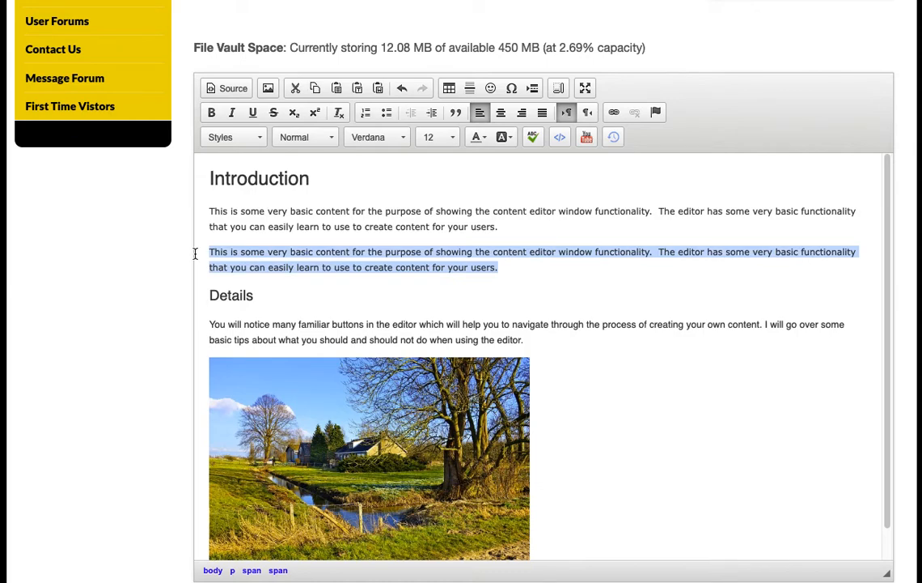
key(Delete)
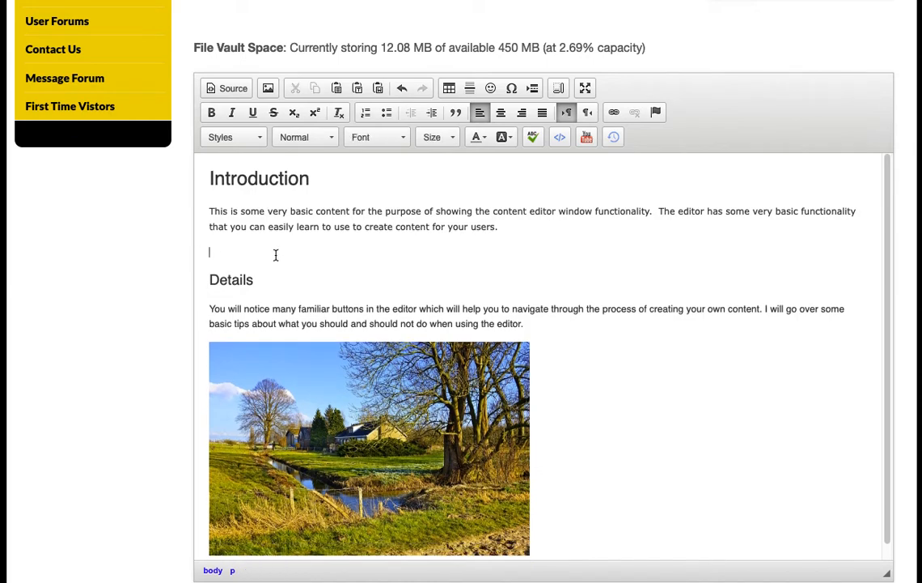
drag(501, 226, 201, 212)
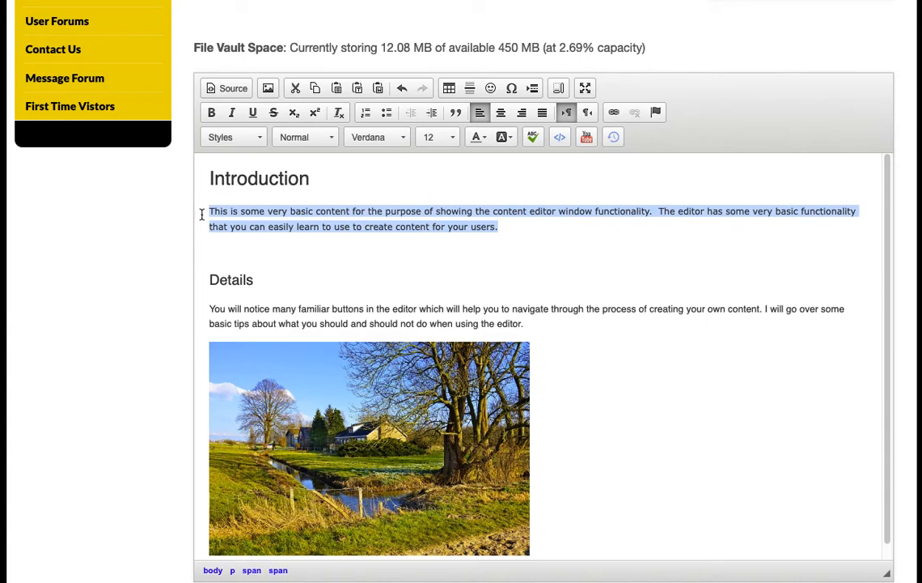
click(315, 89)
click(244, 254)
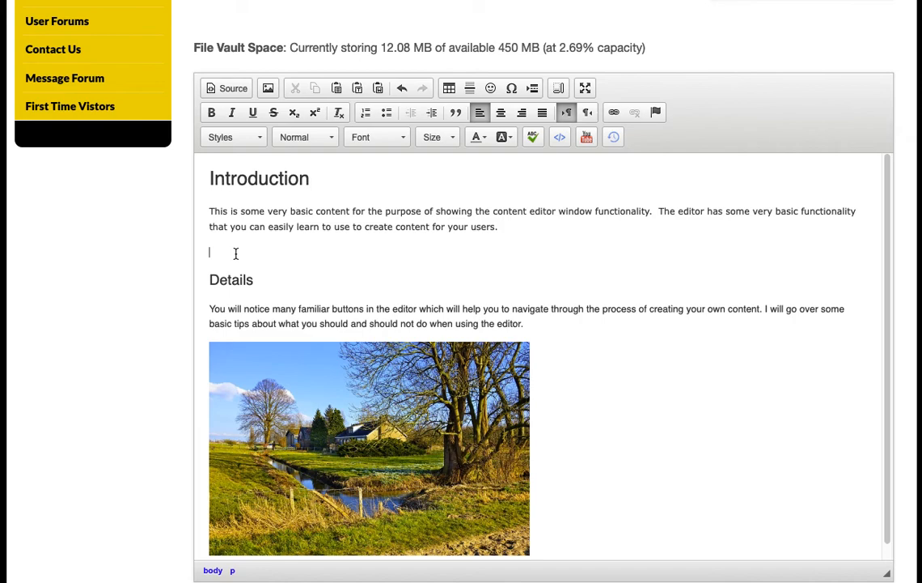
right_click(236, 253)
click(262, 264)
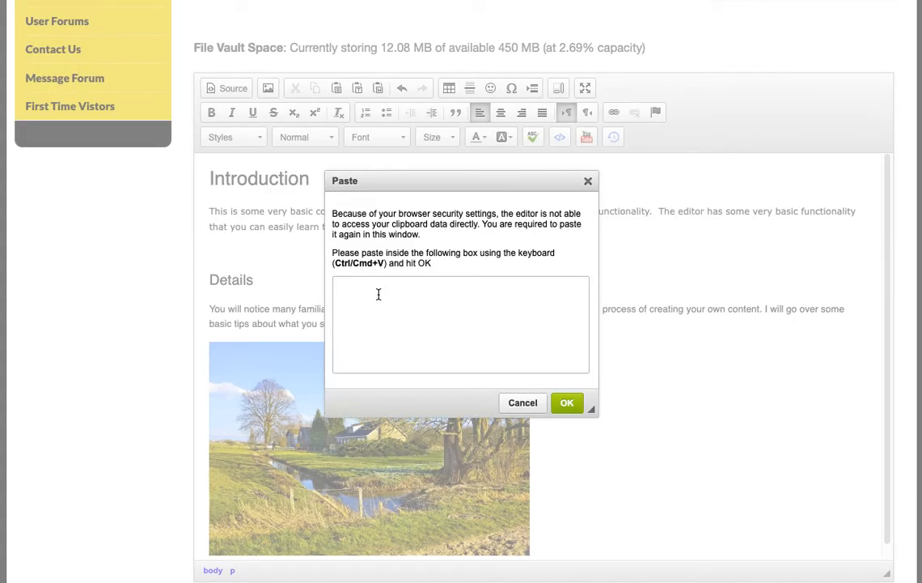
right_click(396, 298)
click(413, 366)
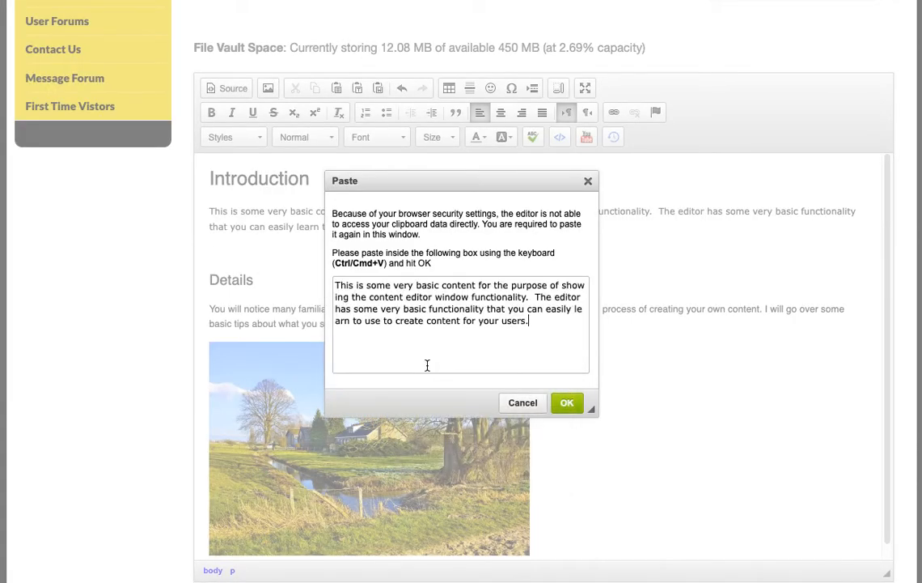
click(566, 402)
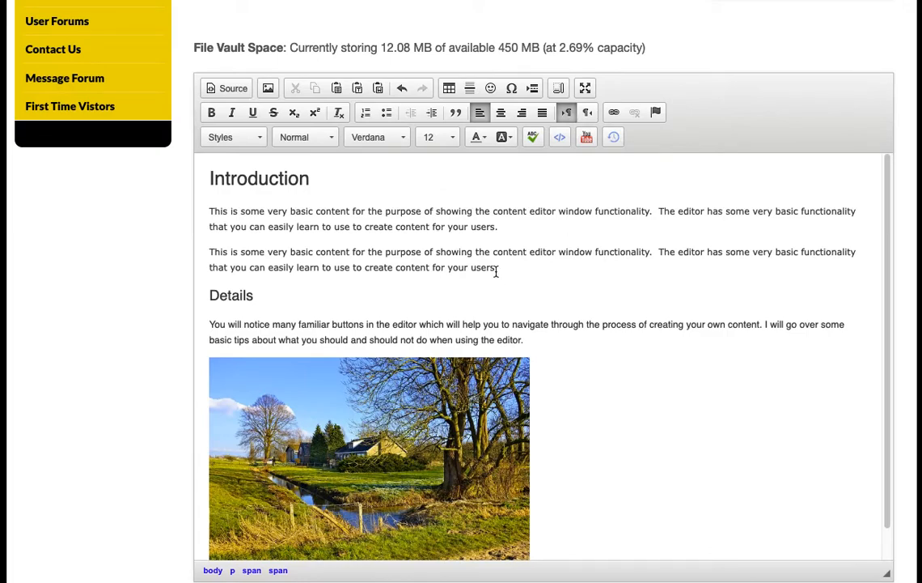
Step: Remove the second copy of the Introduction paragraph together with its empty line
drag(498, 268, 193, 251)
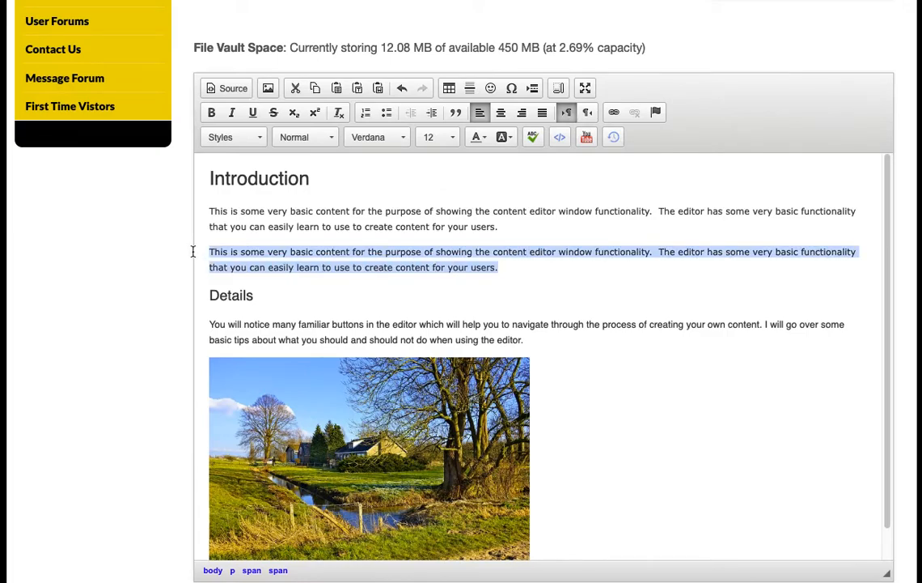
key(BackSpace)
key(BackSpace)
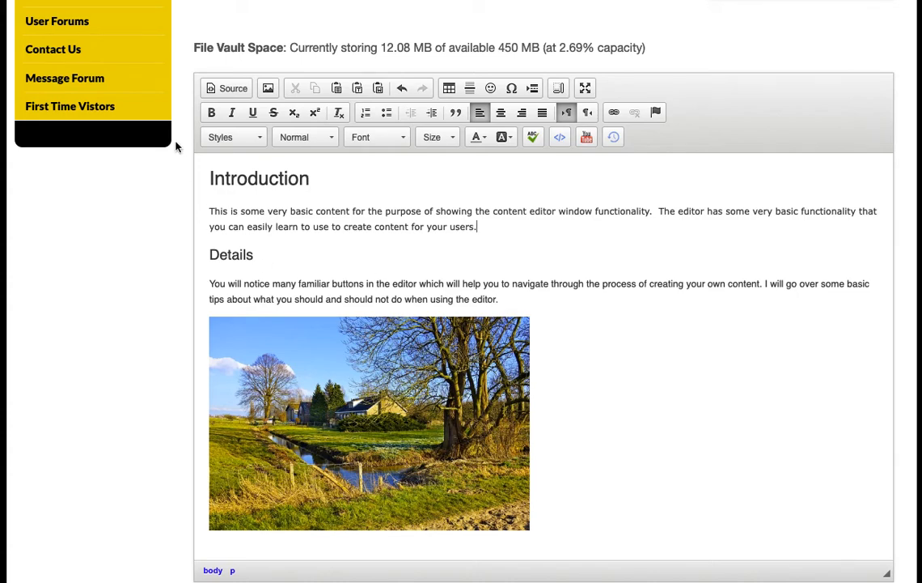
Step: Display the page content as HTML source code
click(229, 90)
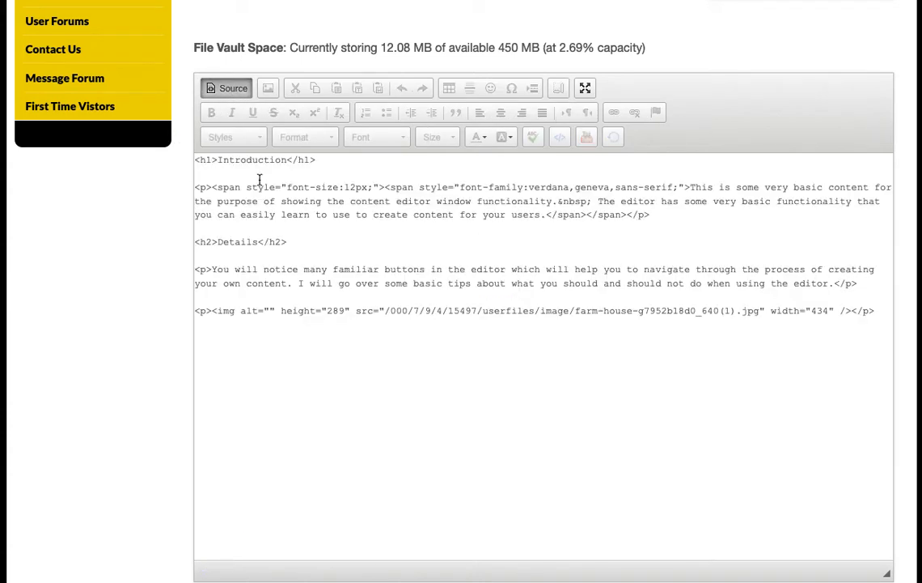
Step: Examine the h1 and span style tags in the HTML source, and return to the visual editing view
double_click(205, 160)
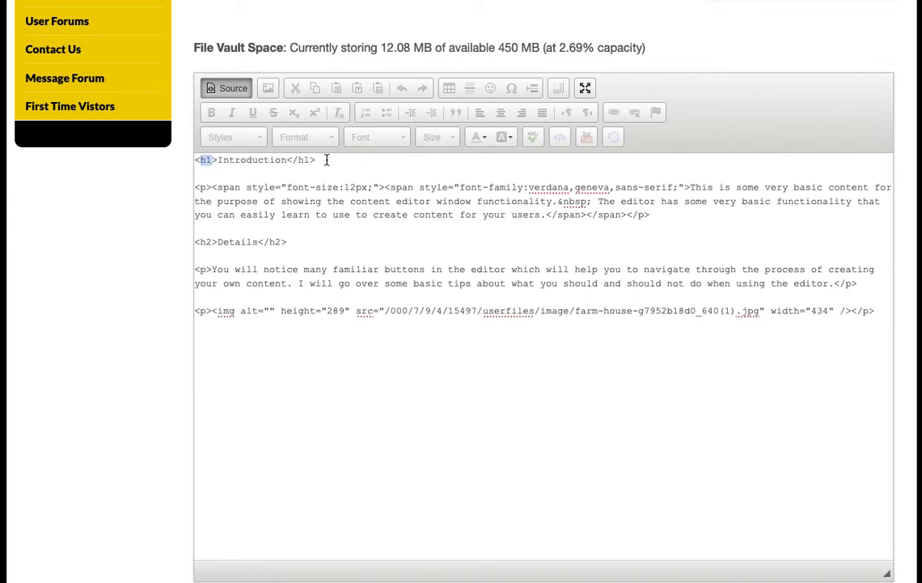
double_click(301, 160)
drag(242, 187, 634, 191)
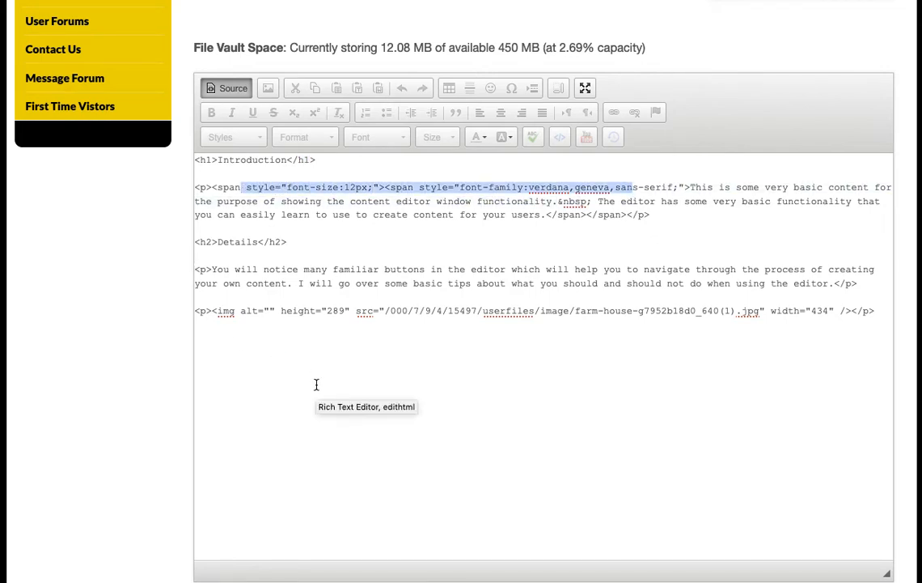
click(228, 93)
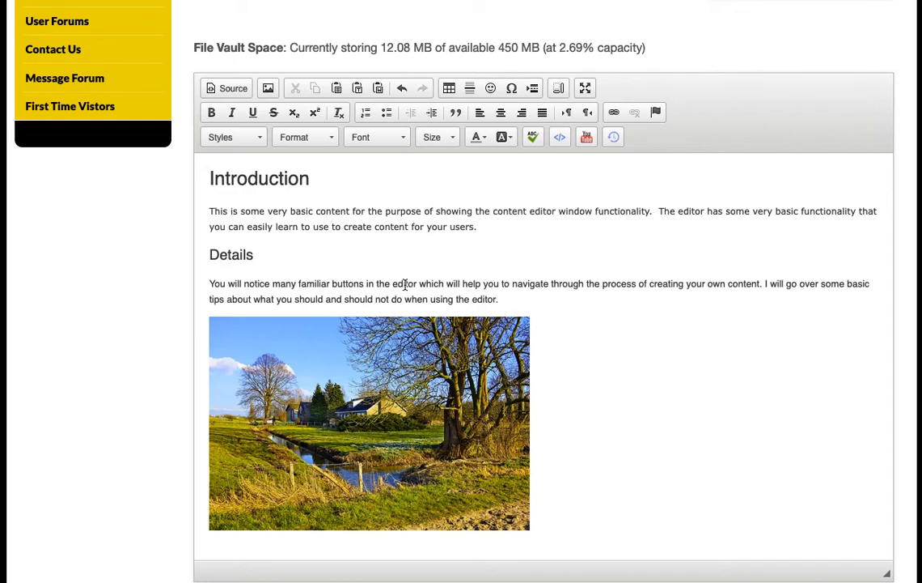
Step: Copy the text from the Introduction heading through the Details paragraph and paste it on a new line beneath that paragraph
drag(499, 299, 208, 179)
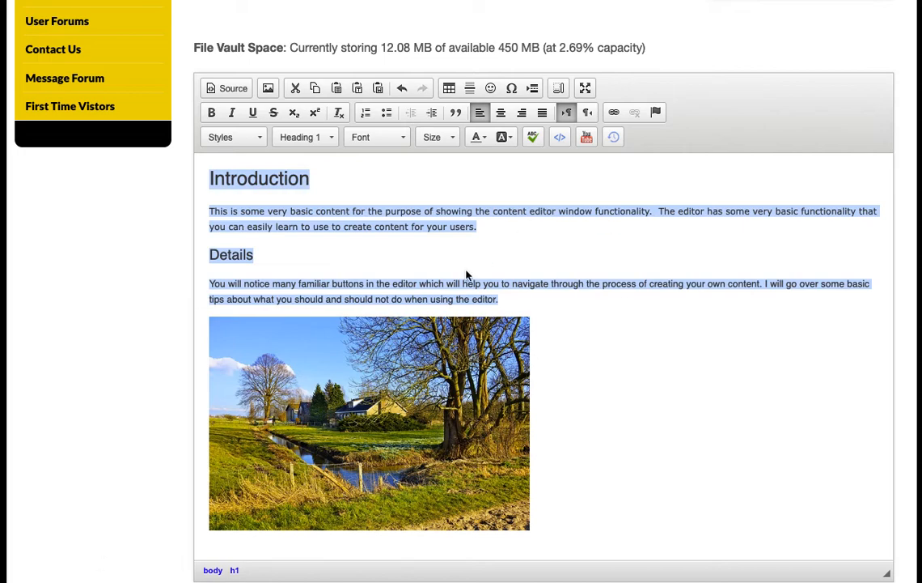
click(507, 297)
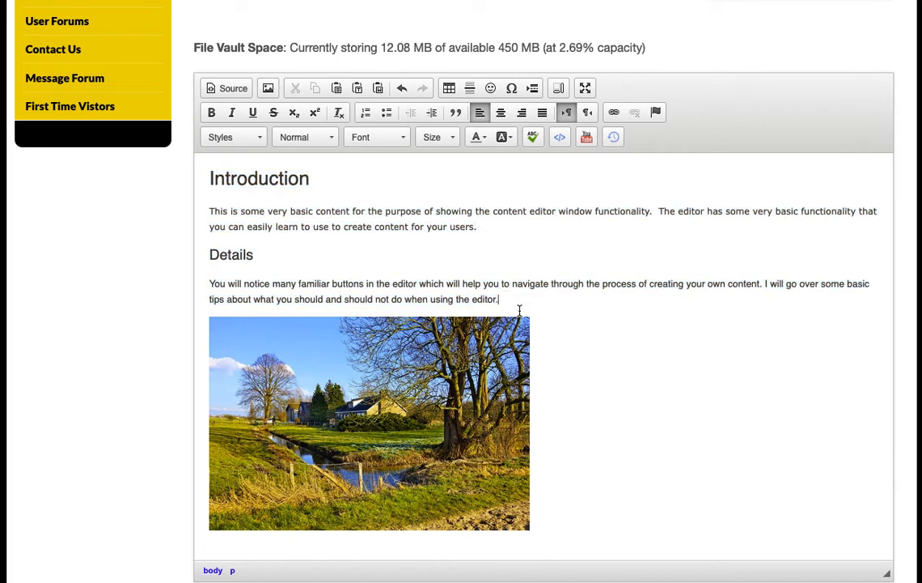
key(Return)
key(ctrl+v)
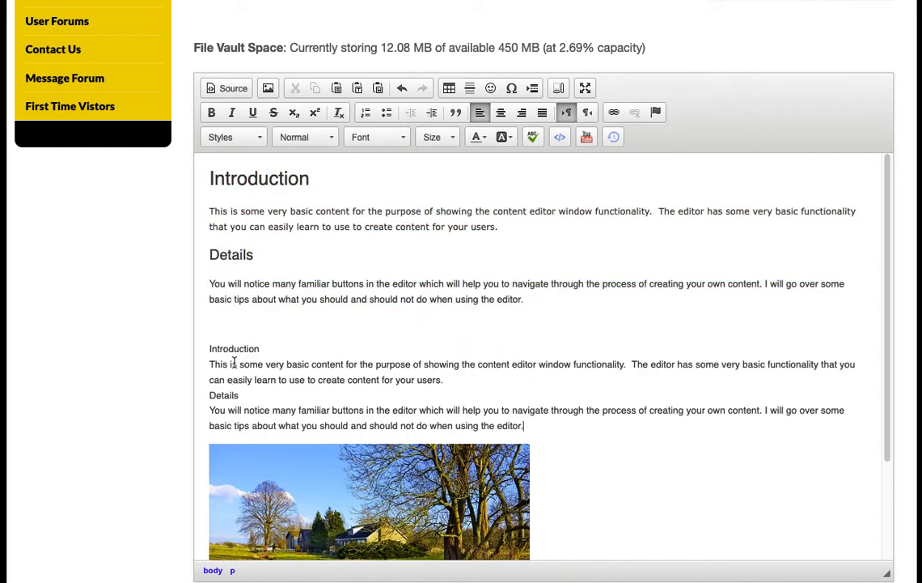
Step: Delete the pasted copy of the Introduction and Details text above the image
click(223, 396)
click(220, 347)
drag(529, 426, 203, 348)
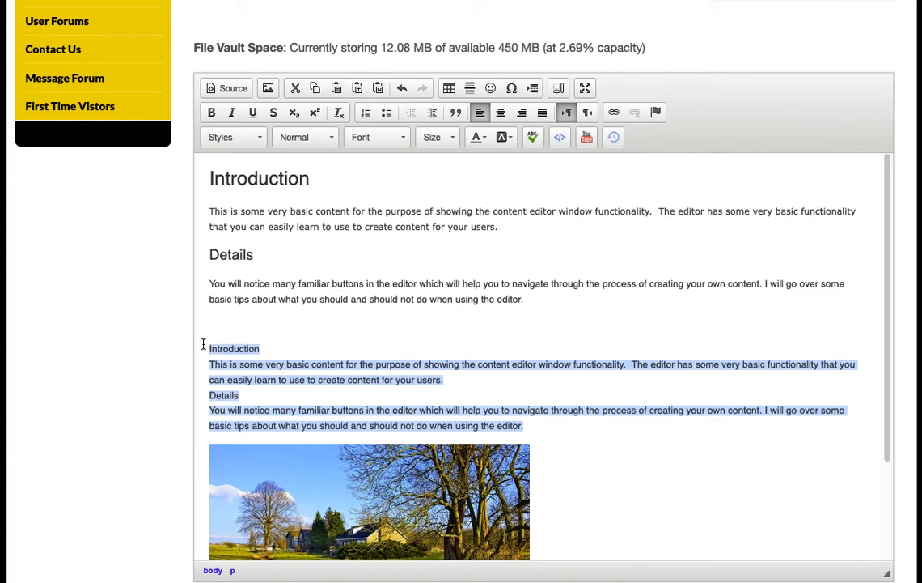
key(BackSpace)
key(BackSpace)
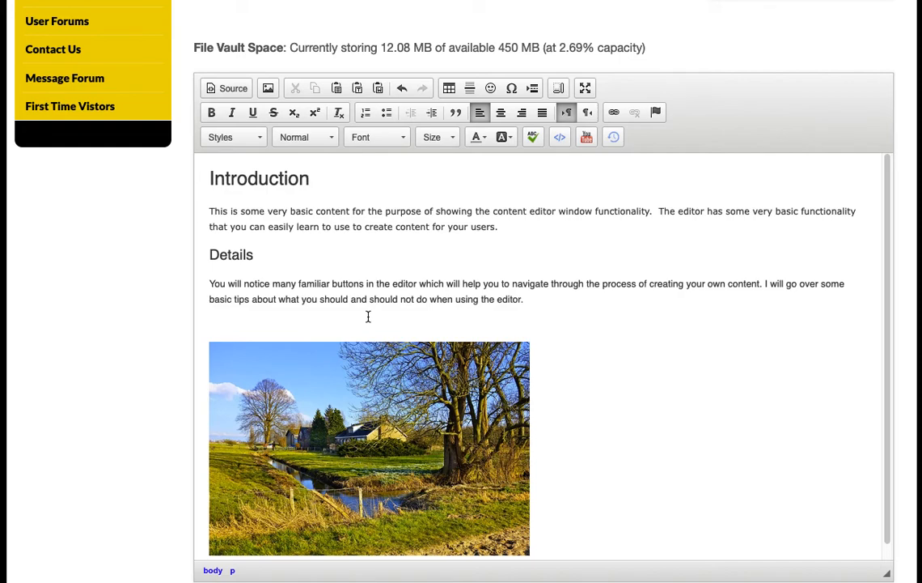
Step: Add two separate lines above the image reading "Date January 20th, 2022" and "Time 9:00pm"
key(Return)
key(Return)
click(216, 346)
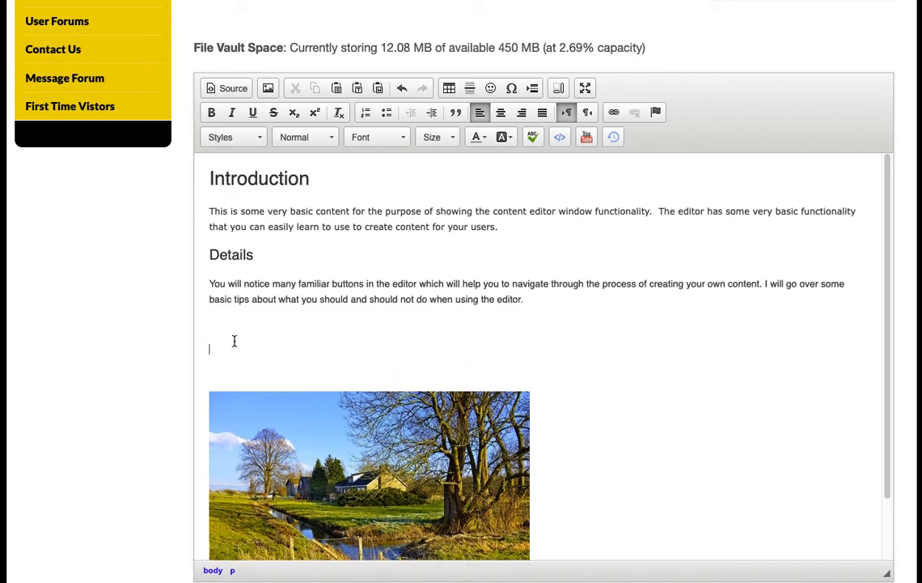
text(Date)
key(Return)
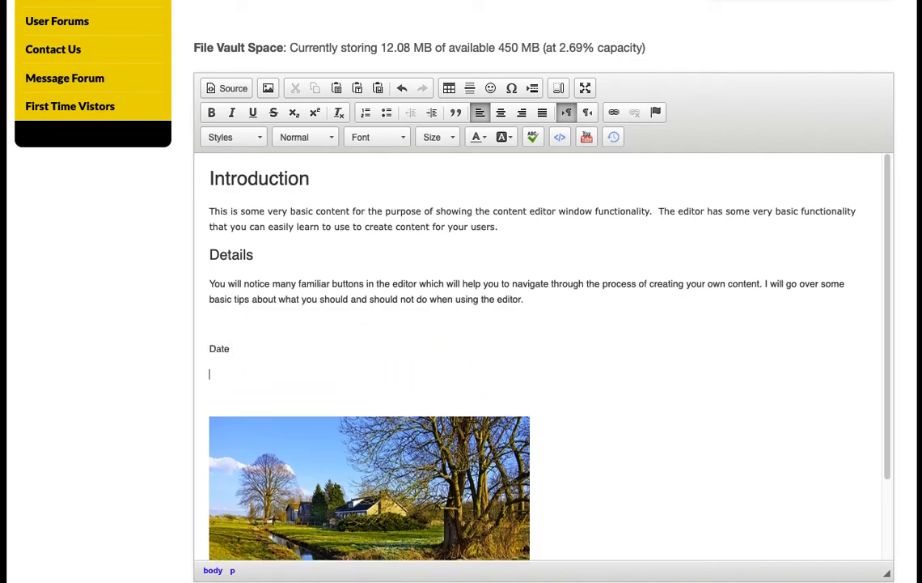
text(Time)
click(259, 347)
text(January 20th, 2022)
click(241, 374)
text(9:00pm)
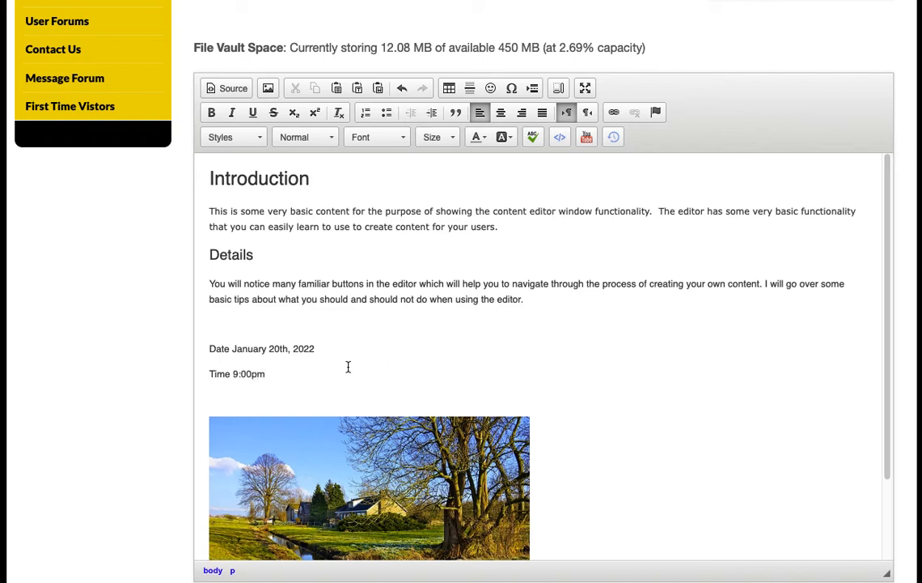
Step: Pad the Time line with a run of extra spaces before 9:00pm
click(233, 374)
key(BackSpace)
drag(280, 374, 230, 376)
Step: Examine the space codes of the Time line in the HTML source, and return to the visual editing view
click(222, 90)
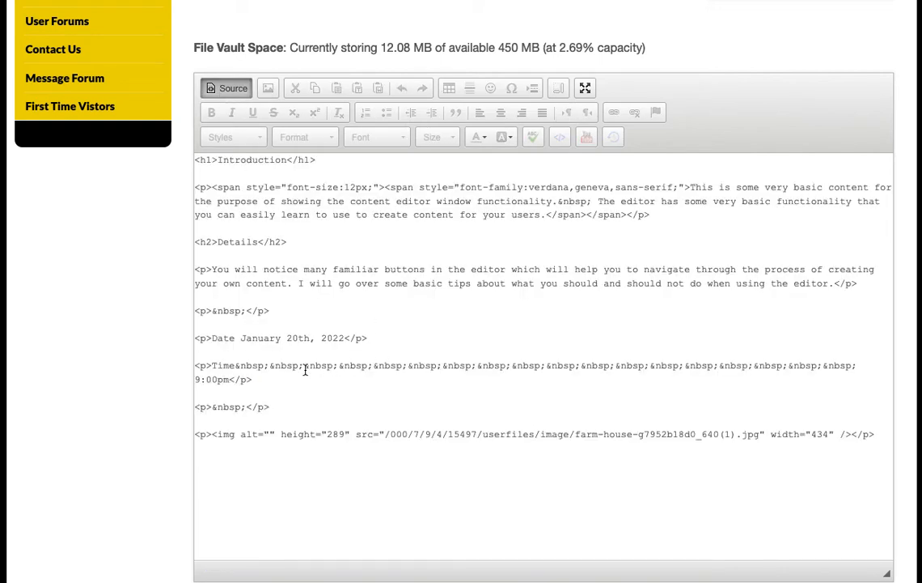
drag(269, 365, 856, 370)
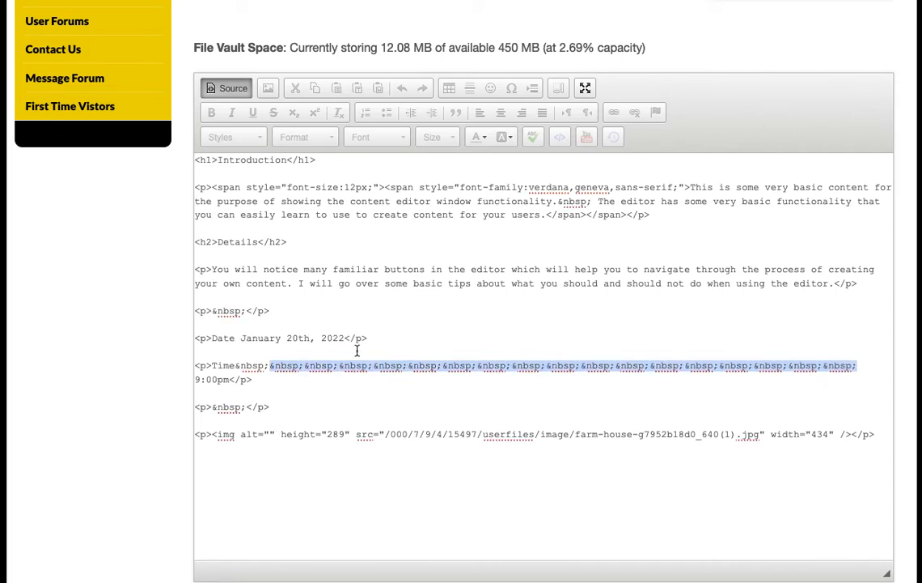
click(225, 90)
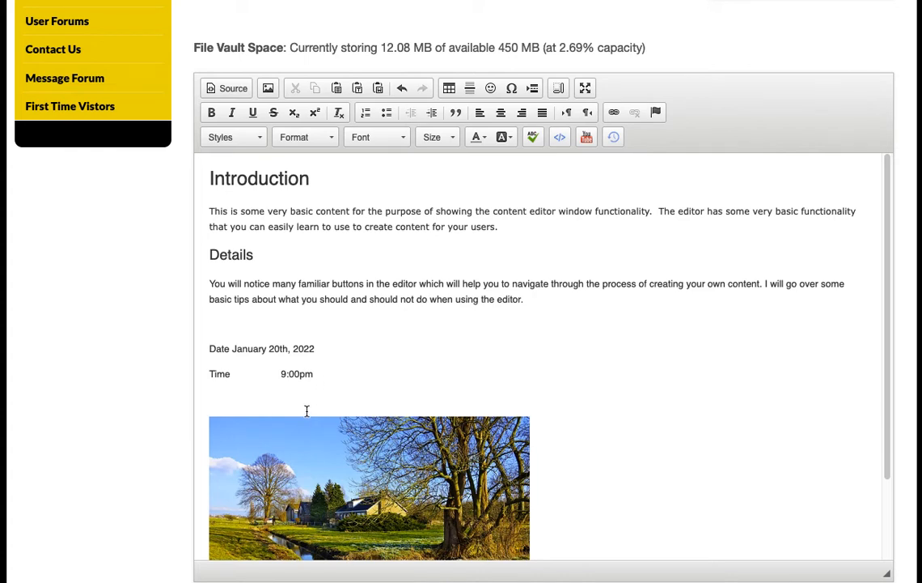
Step: Remove the extra spaces between Time and 9:00pm, leaving a single space
click(281, 374)
key(BackSpace)
key(BackSpace)
key(BackSpace)
key(BackSpace)
key(BackSpace)
key(BackSpace)
key(BackSpace)
key(BackSpace)
key(BackSpace)
key(BackSpace)
key(BackSpace)
key(BackSpace)
key(BackSpace)
key(BackSpace)
key(BackSpace)
Step: Insert a colon between label and value in both the Date and the Time line
click(233, 346)
text(:)
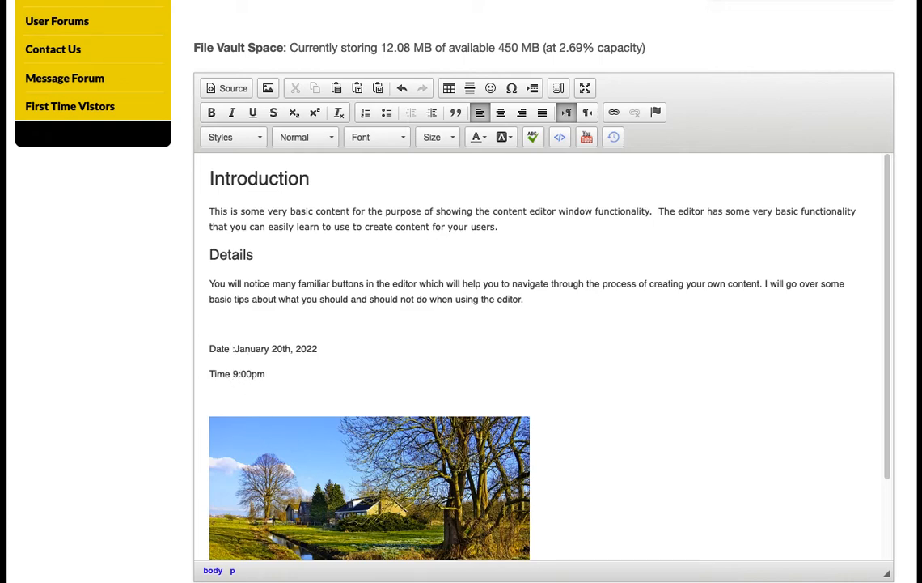
click(233, 373)
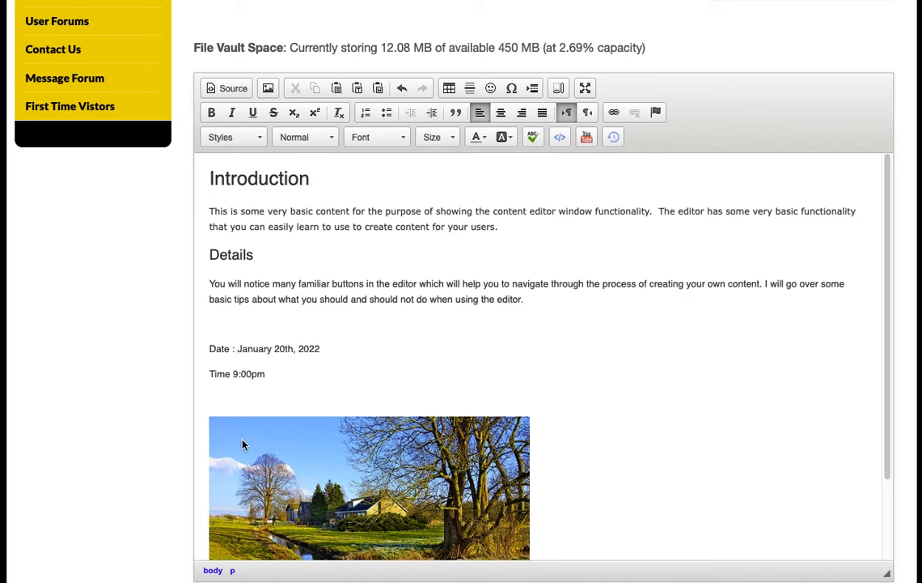
text(:)
Step: Insert a table with 2 rows, 2 columns and a width of 150 on a new line below the Time line
key(Return)
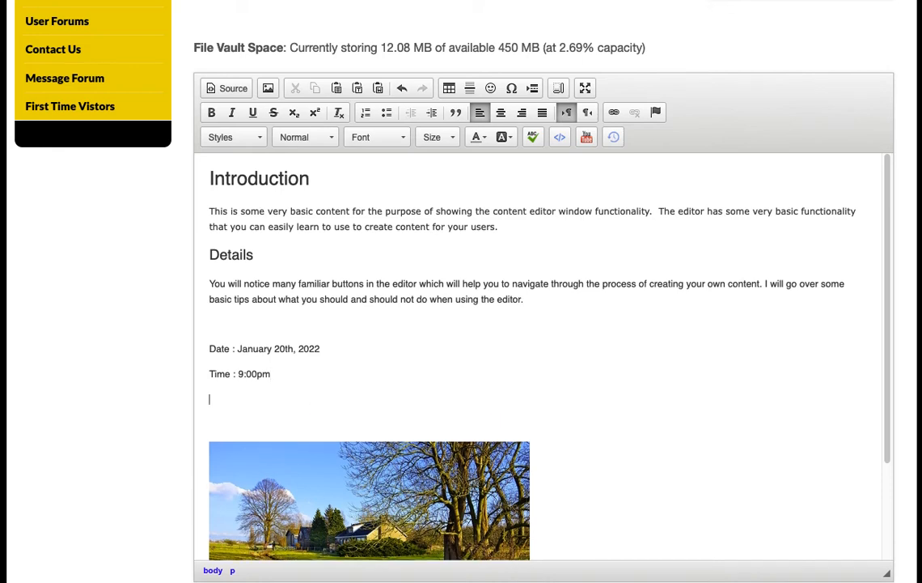
click(449, 89)
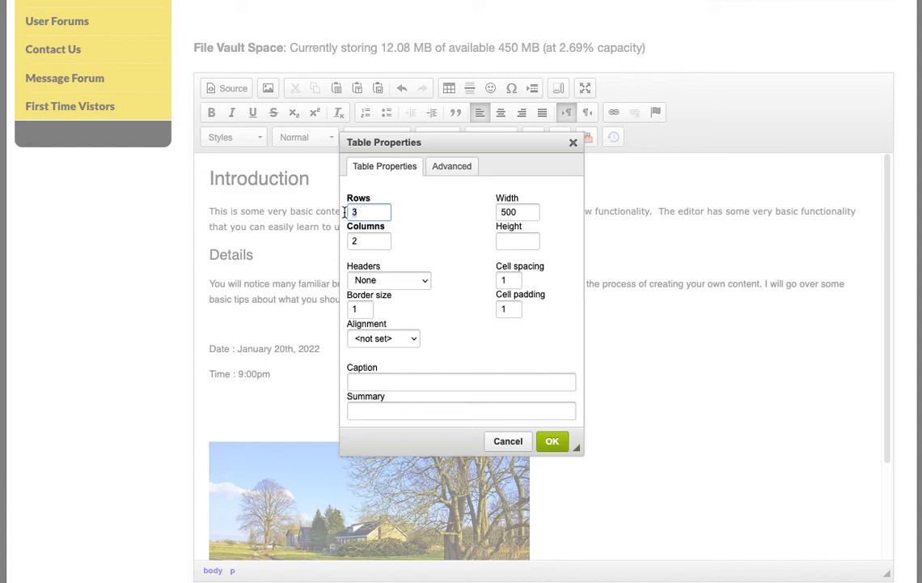
text(2)
drag(526, 210, 476, 212)
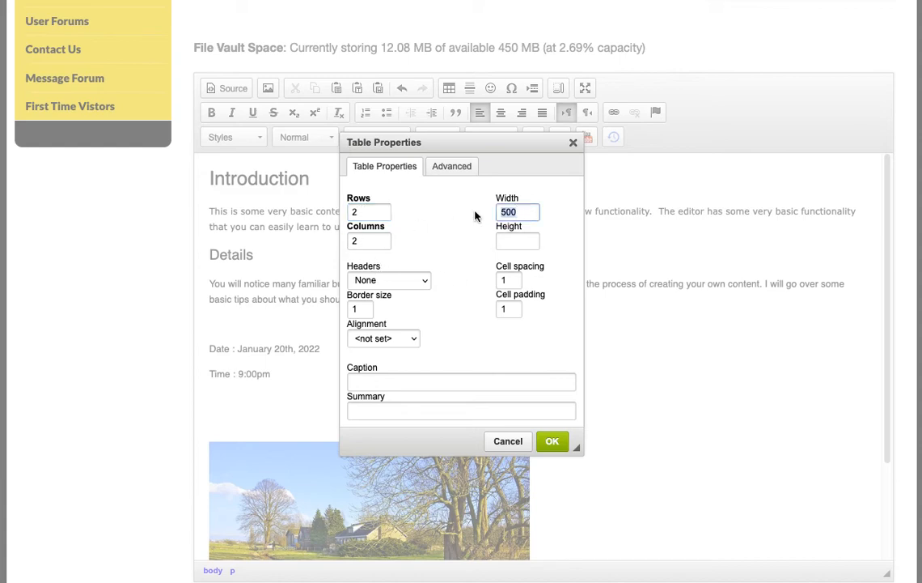
text(150)
click(551, 440)
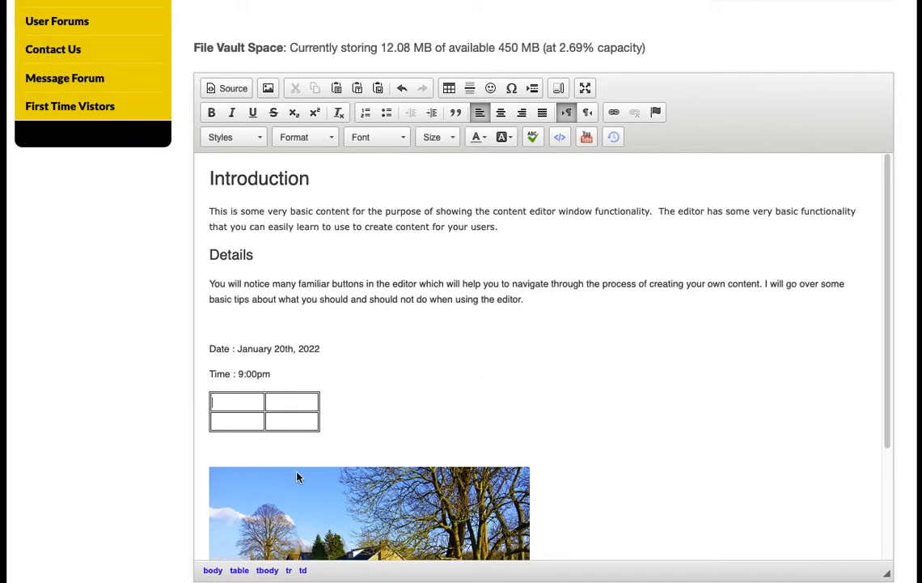
Step: Set the table's width to 200 in its table properties
right_click(319, 397)
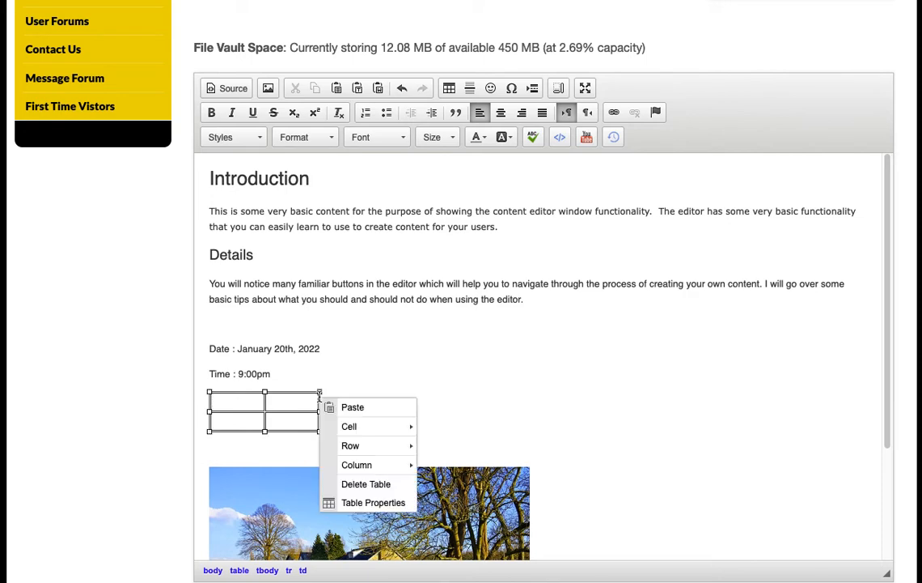
click(360, 502)
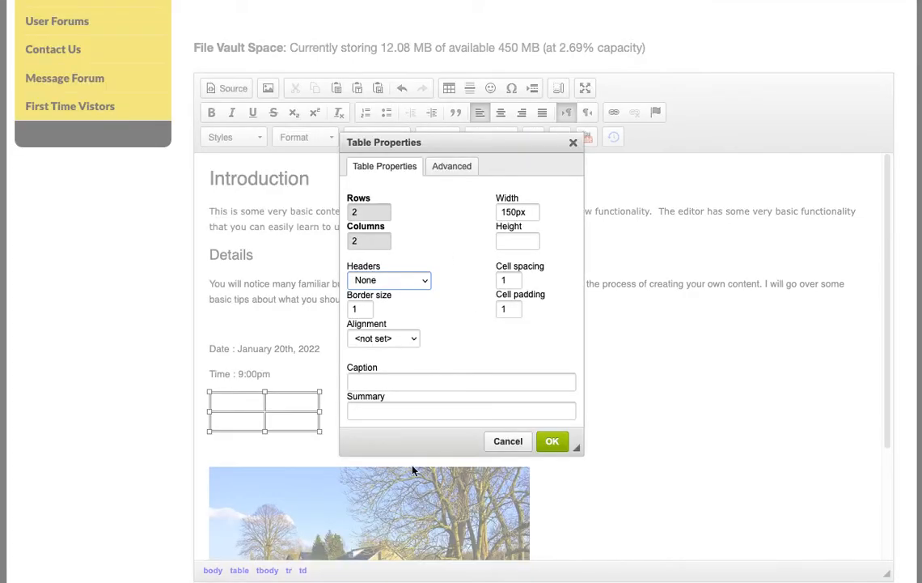
drag(525, 212, 486, 212)
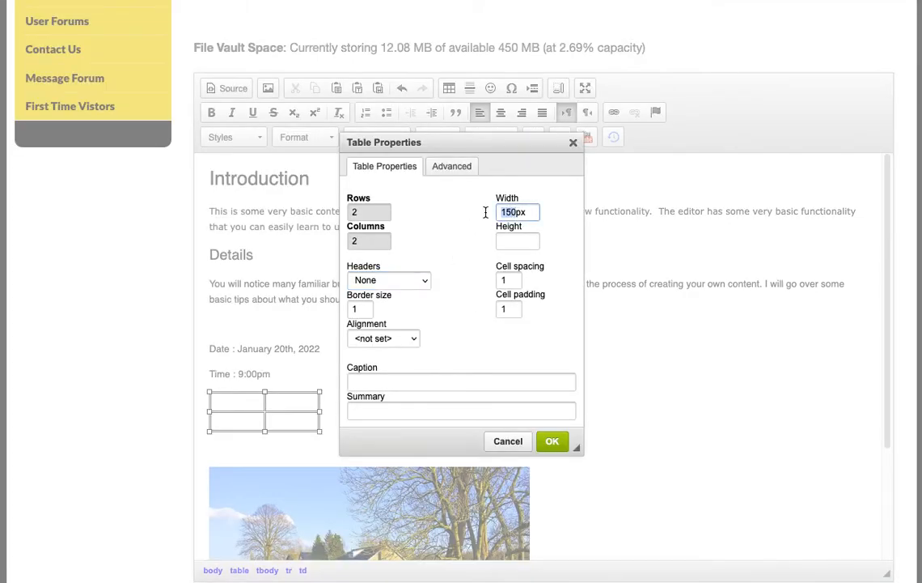
text(200)
key(Return)
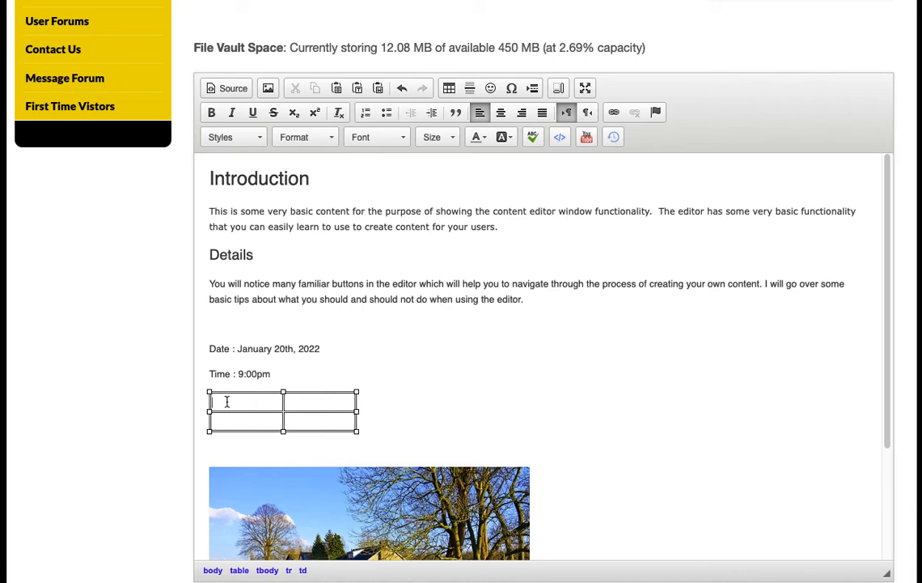
Step: Enter the labels Date and Time in the first column of the table
text(Date)
click(273, 424)
text(Tie)
text(me)
Step: Fill the table's second column with January 20th, 2022 and 9:00pm from the lines above
drag(321, 349, 237, 350)
key(ctrl+c)
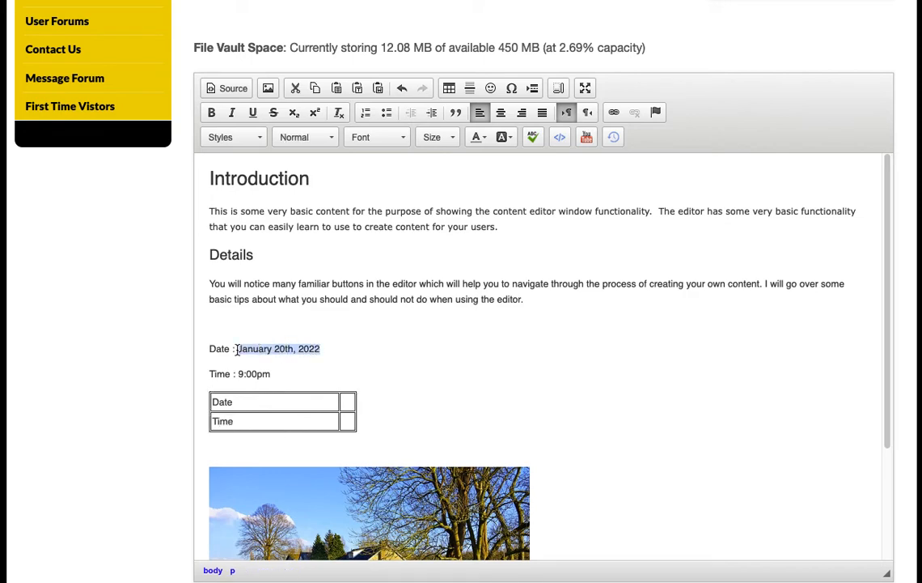
click(346, 402)
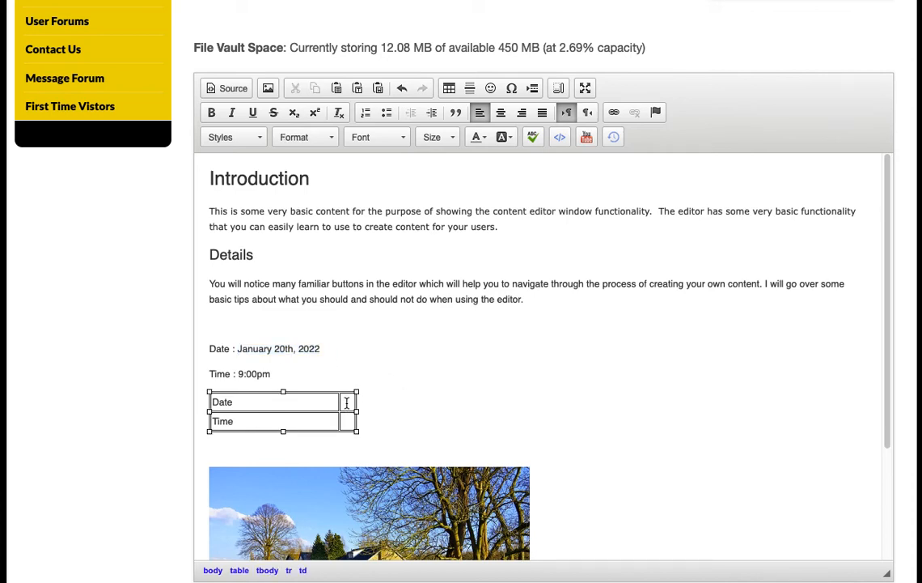
key(ctrl+v)
drag(270, 374, 238, 374)
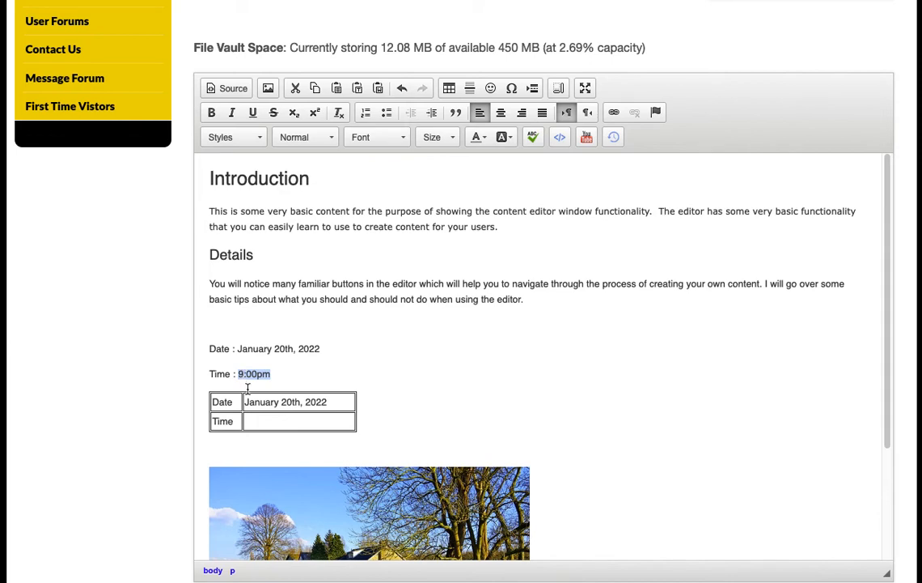
click(257, 421)
text(9:00pm)
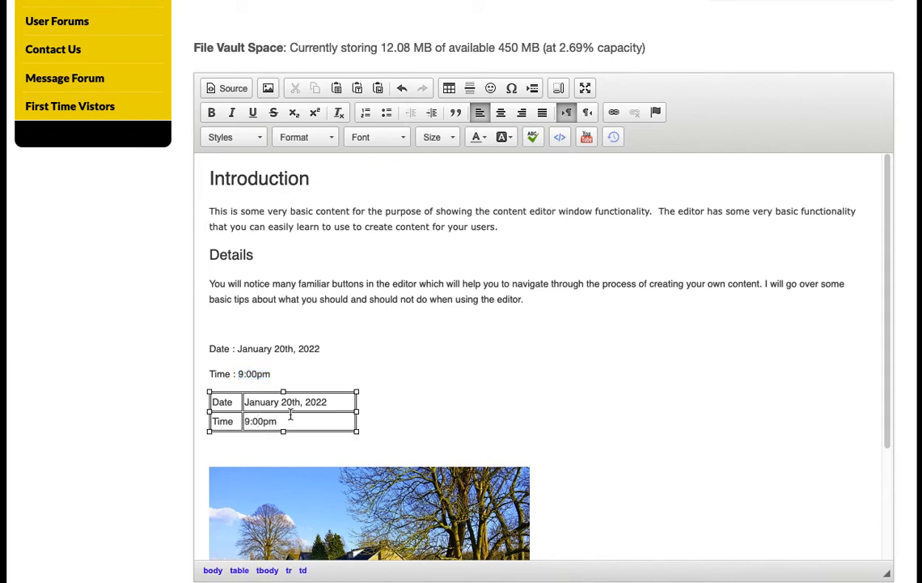
click(375, 357)
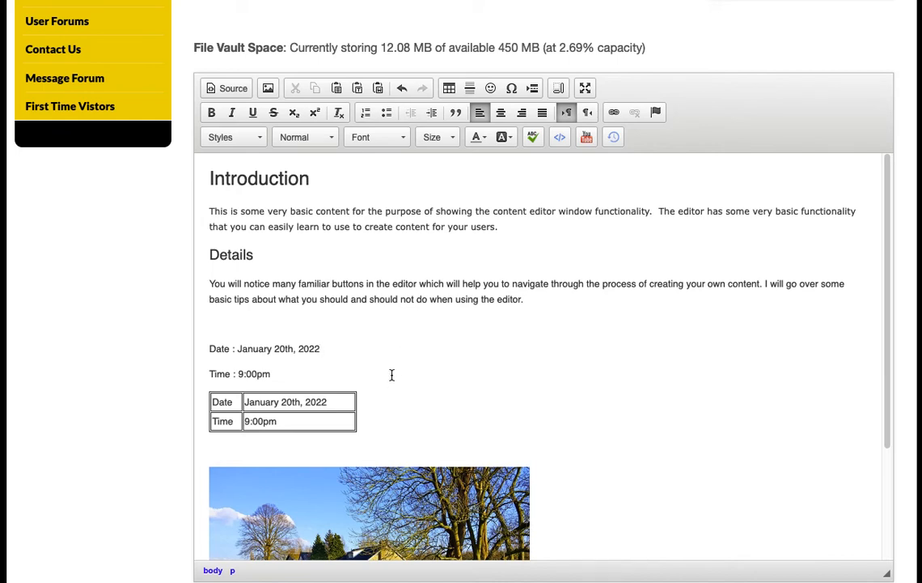
click(353, 402)
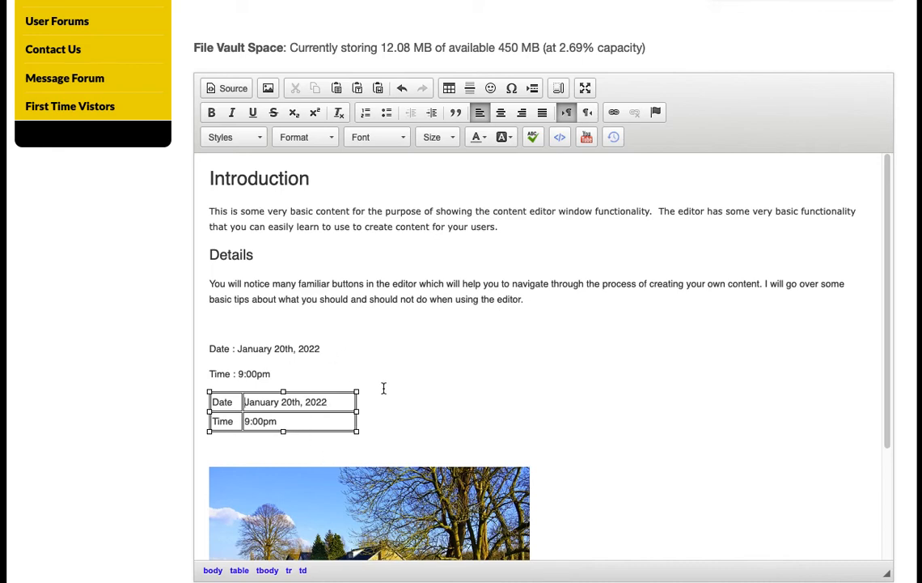
click(275, 324)
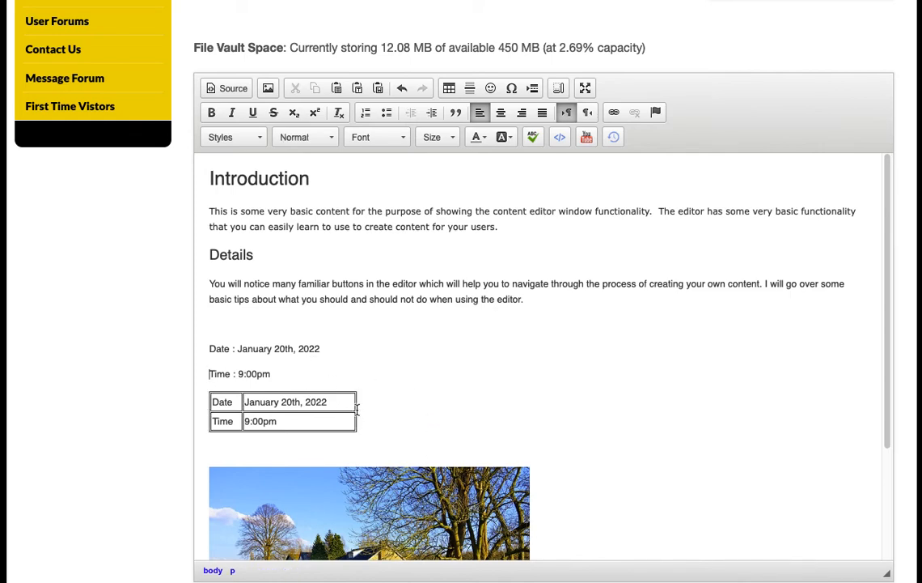
Step: Delete the last two digits of the year in the table's date cell
click(357, 407)
key(BackSpace)
key(BackSpace)
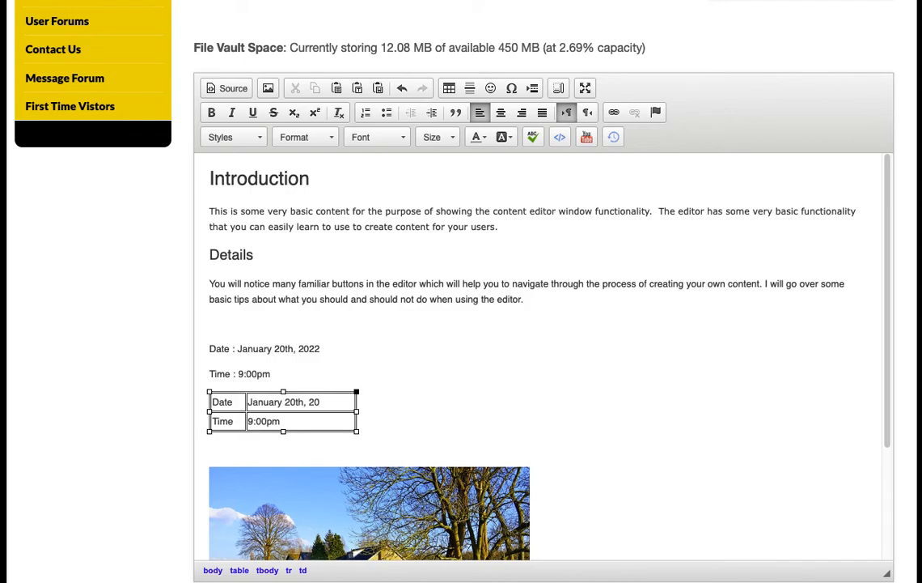
right_click(315, 426)
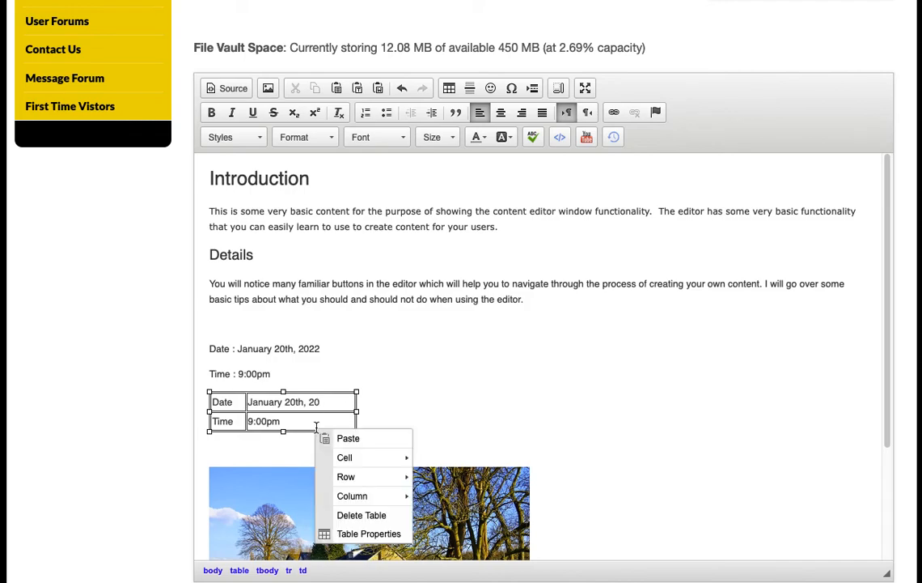
click(353, 533)
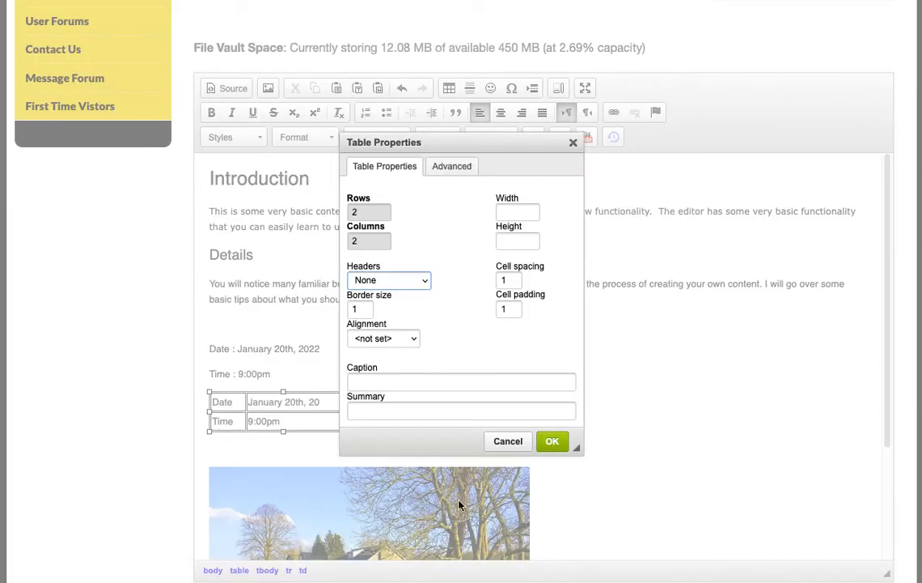
click(508, 441)
Step: Delete the date and time table below the Time line
right_click(320, 432)
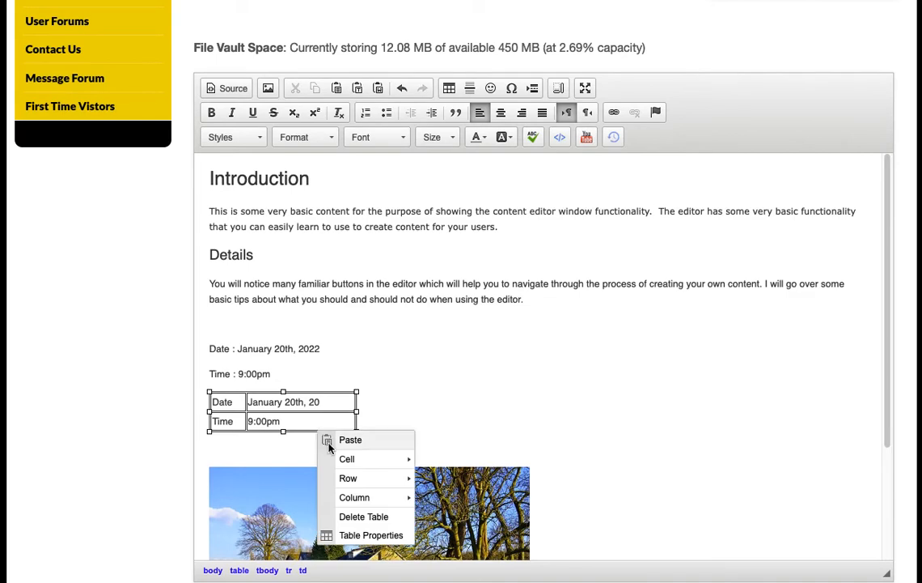
click(352, 517)
click(318, 358)
Step: Add the line "Items to remember:" below the Time line and start a new line under it
click(286, 375)
key(Return)
key(Return)
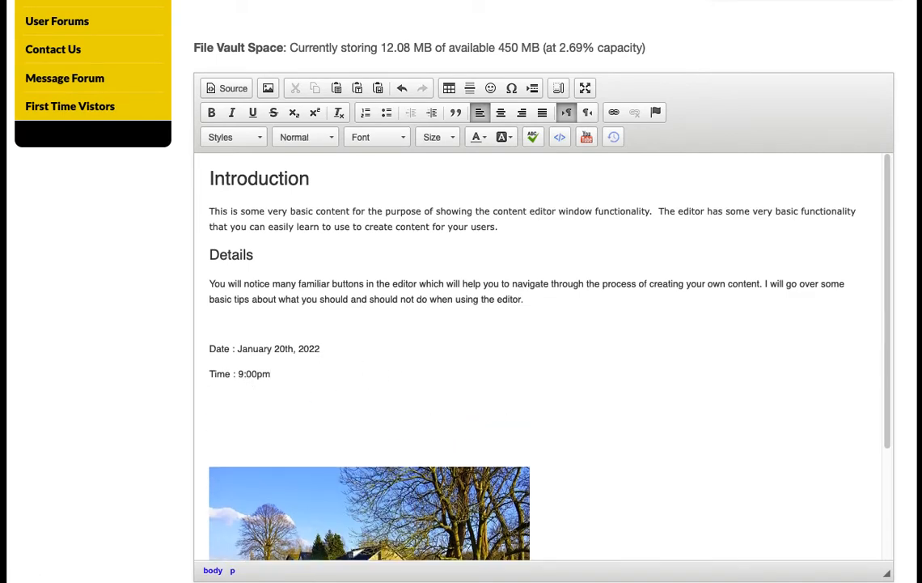
click(221, 407)
text(Items to remember:)
key(Return)
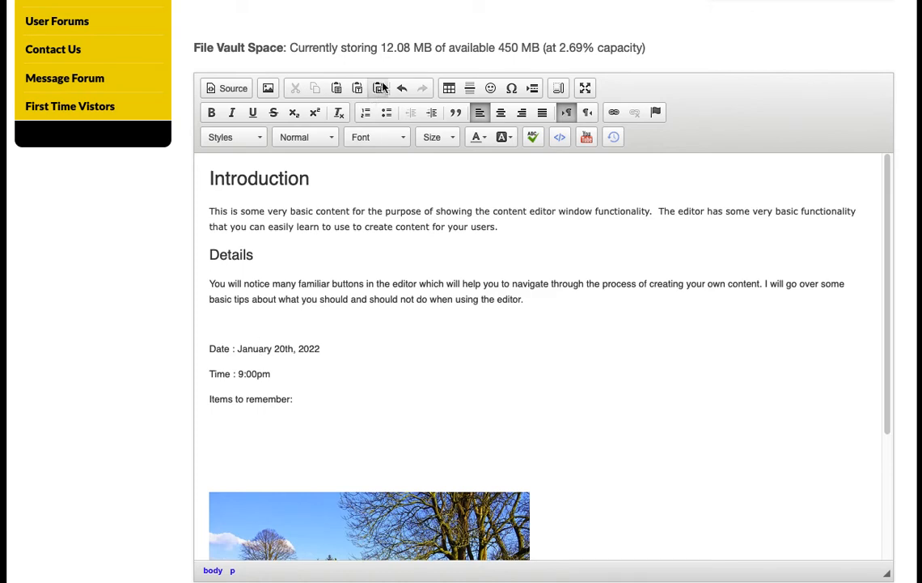
Step: Create a bulleted list with the items One, Two and Three below "Items to remember:"
click(365, 114)
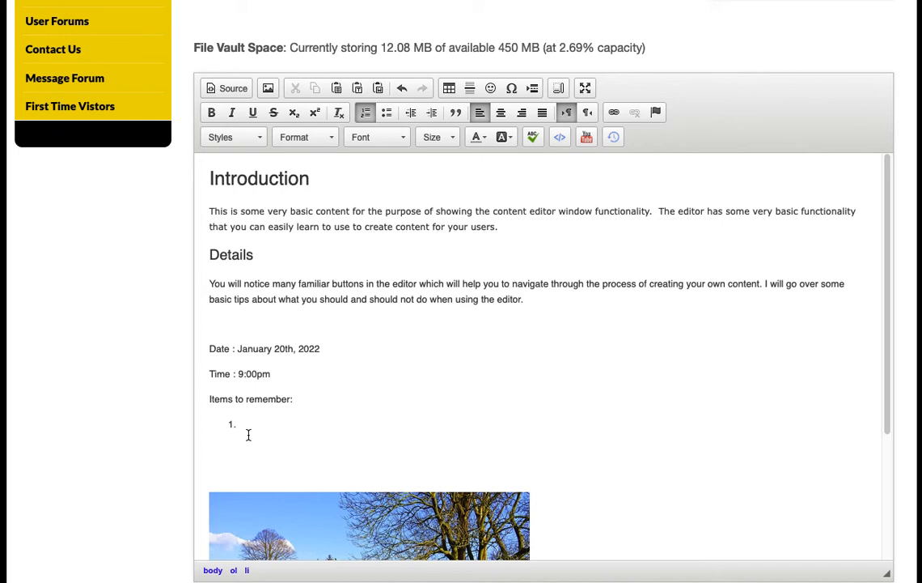
click(387, 113)
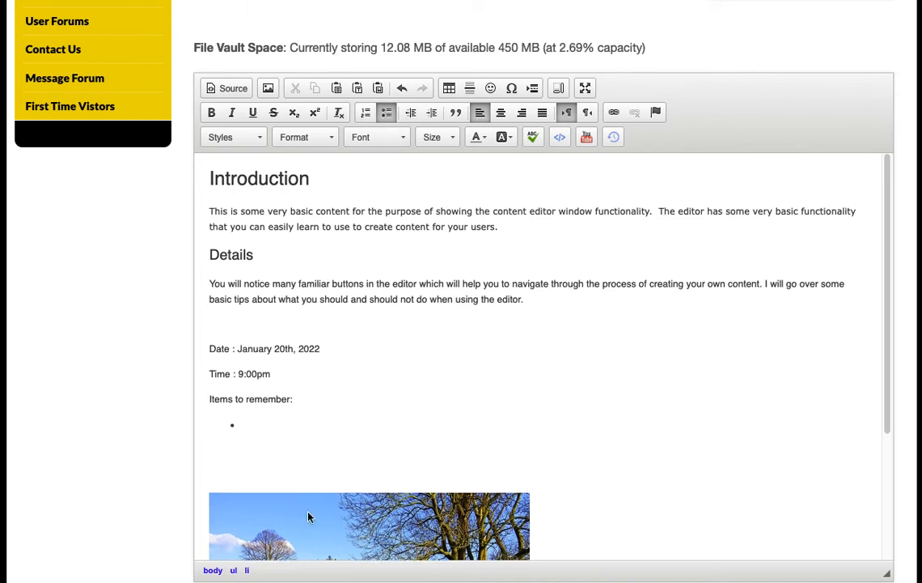
text(One)
key(Return)
text(Two)
key(Return)
text(Three)
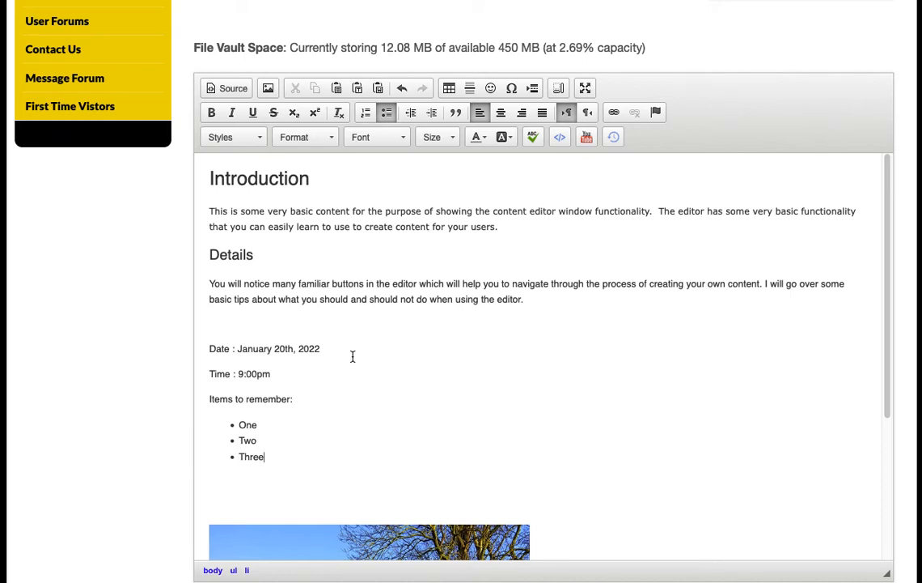
Step: Try centre, right and justified alignment on the paragraph under Details, and return it to left alignment
click(500, 322)
click(528, 299)
drag(523, 298, 206, 283)
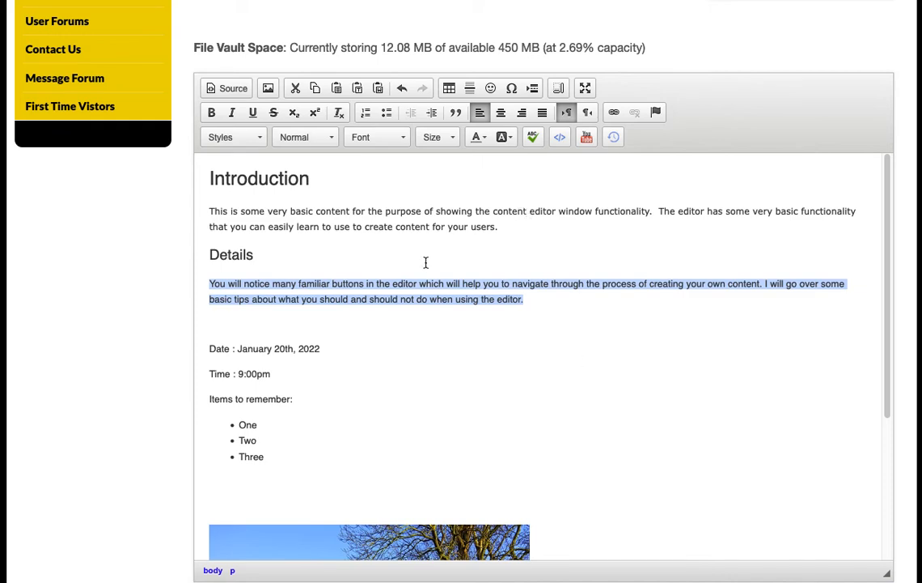
click(501, 112)
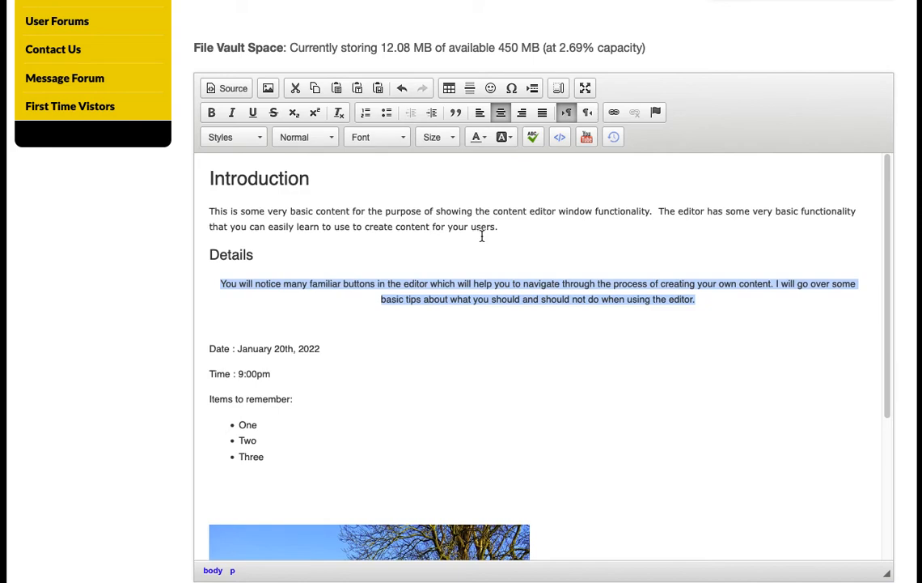
click(522, 113)
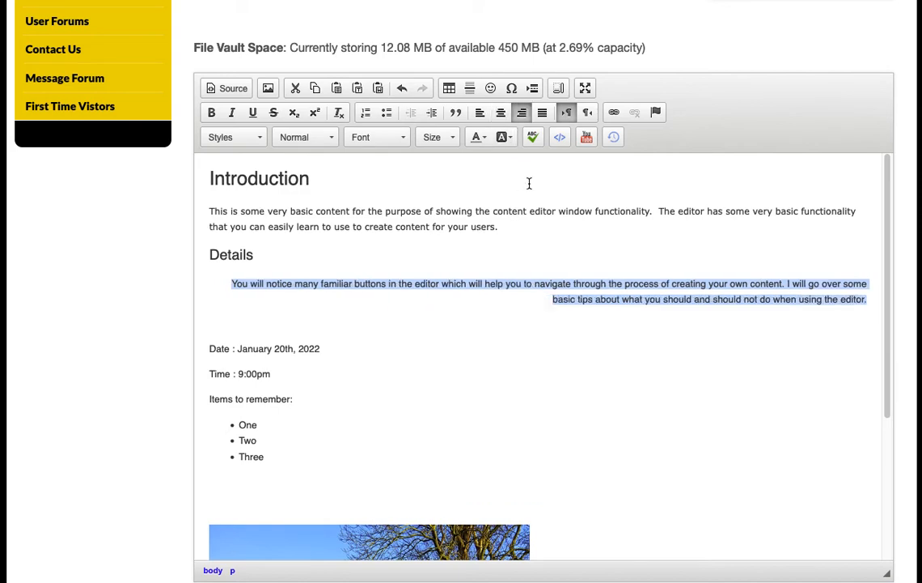
click(542, 113)
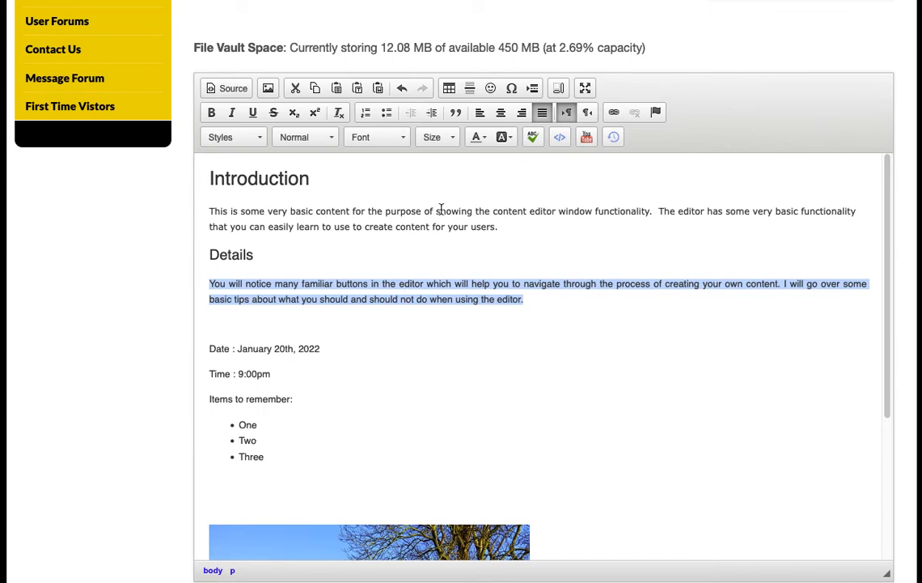
click(500, 114)
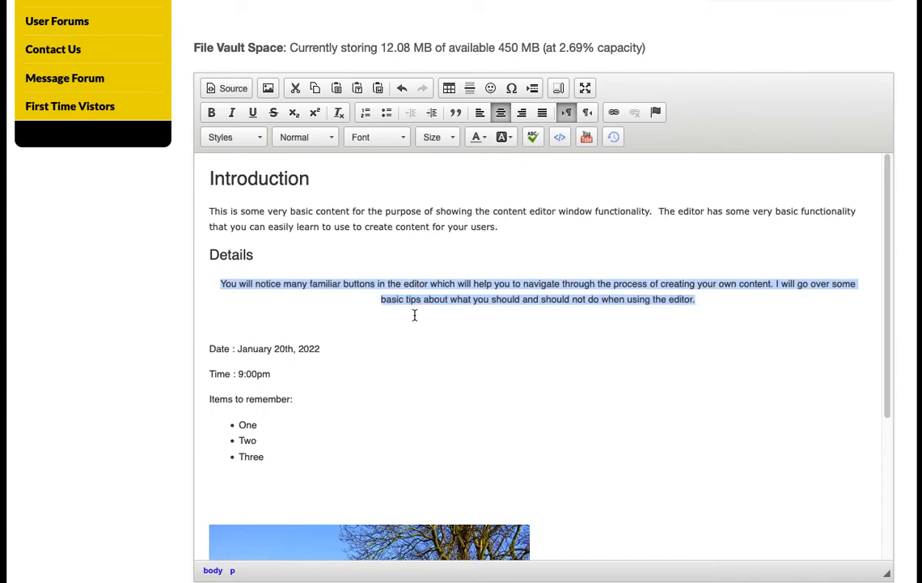
click(479, 114)
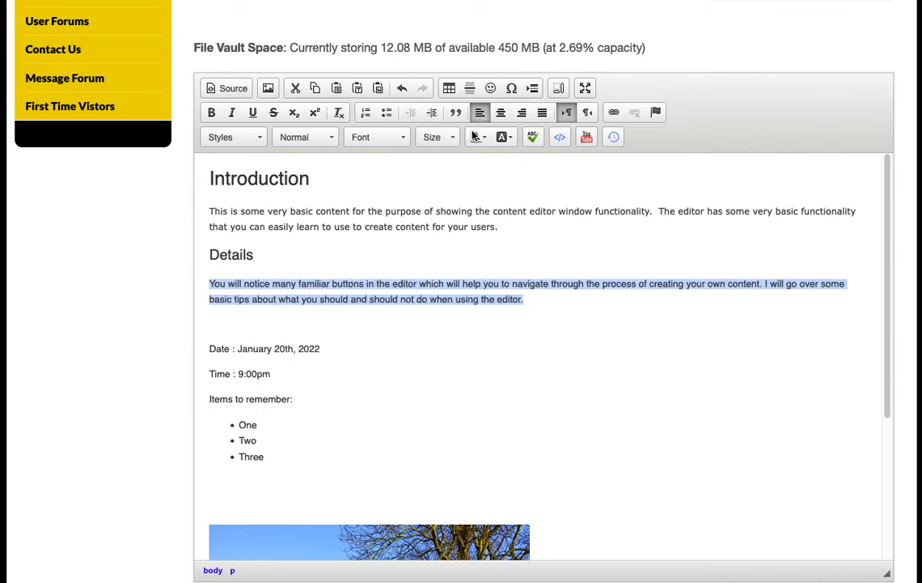
Step: Insert a horizontal line in the blank line between the Details paragraph and the Date line
click(571, 333)
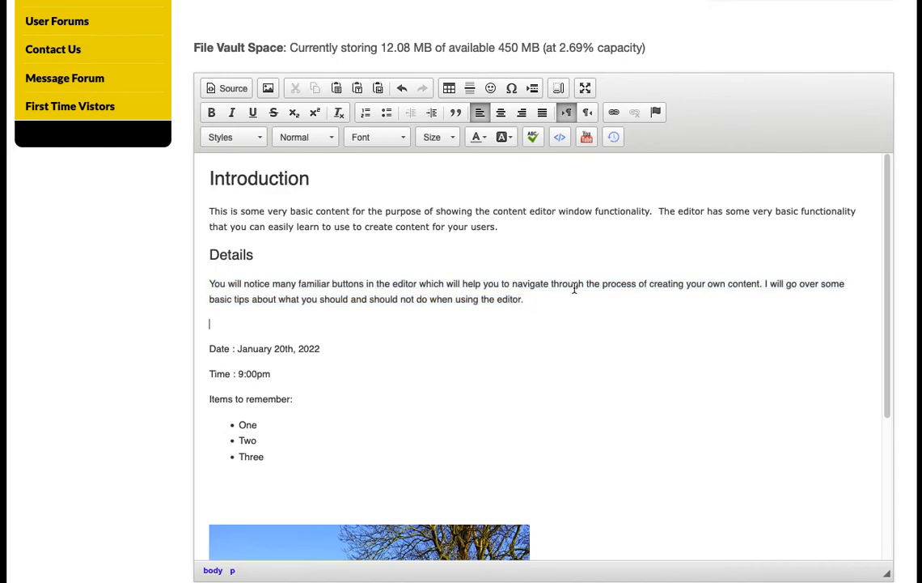
click(470, 89)
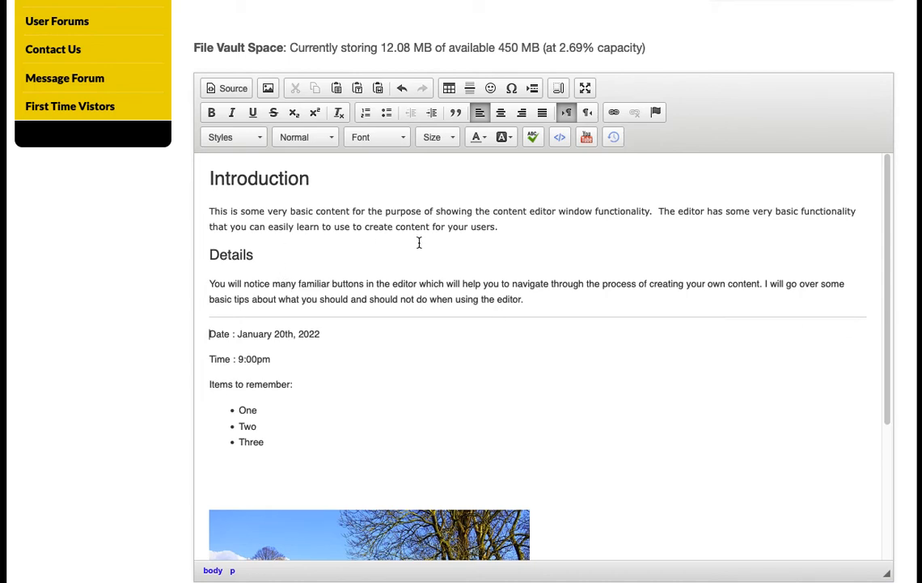
Step: Try a divider made of underscores below the Introduction paragraph and replace it with a horizontal line
click(519, 229)
key(Return)
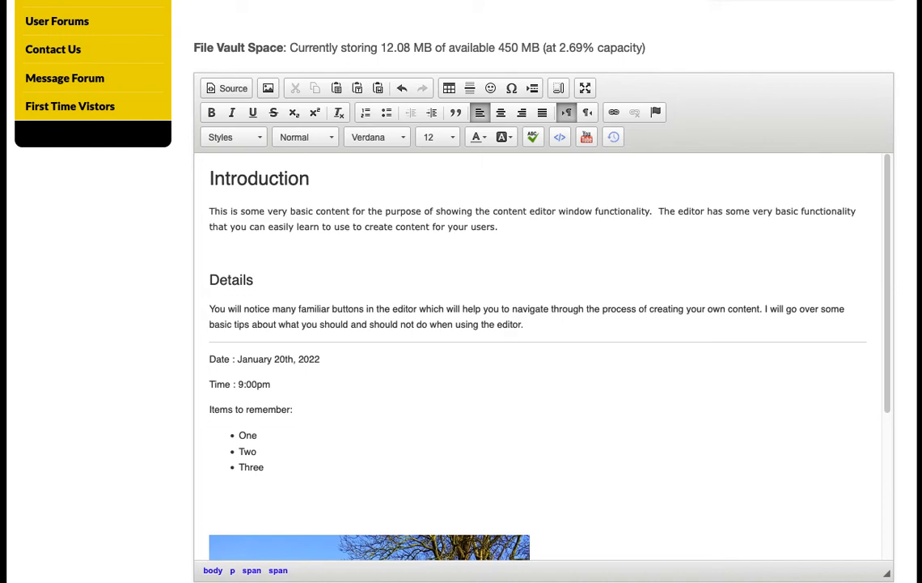
text(_________________________________________________________________________________)
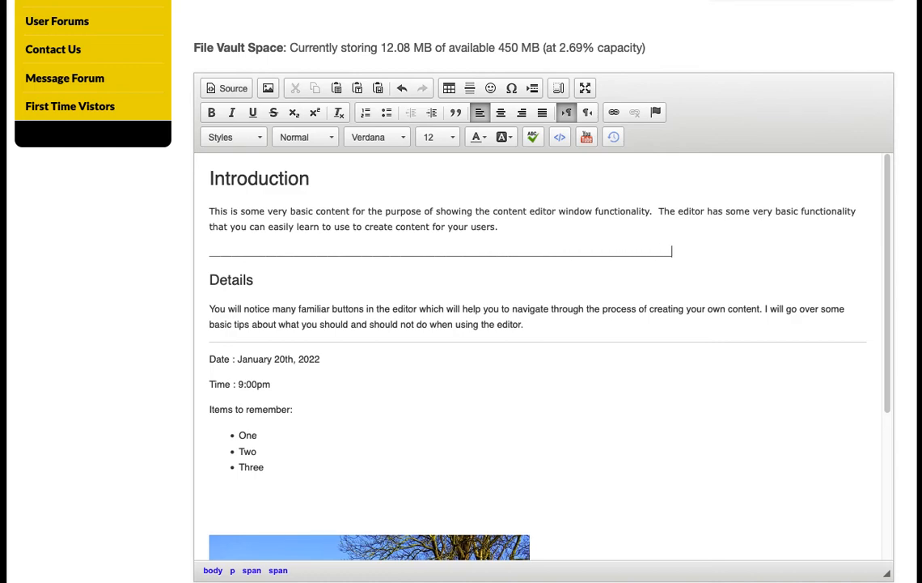
text(_____________________________________________)
drag(856, 253, 202, 256)
key(BackSpace)
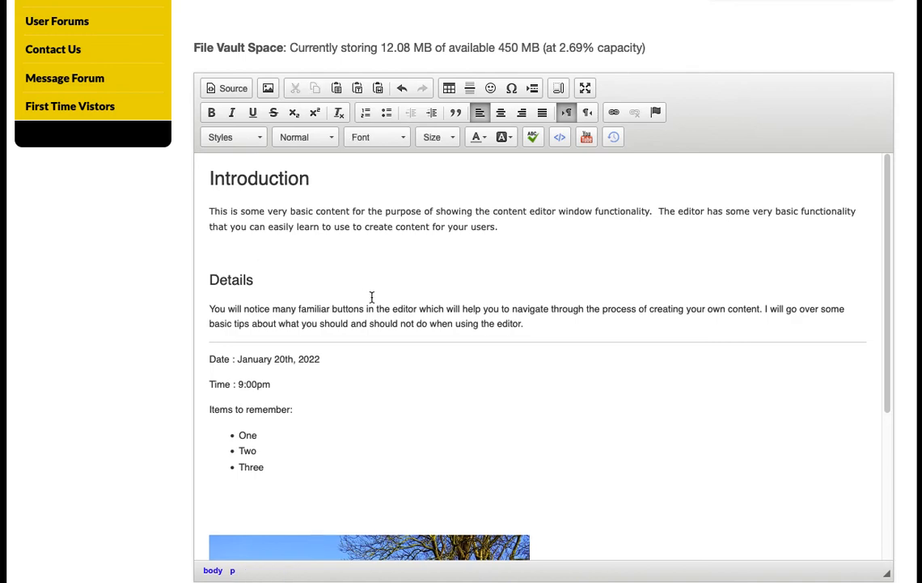
click(469, 87)
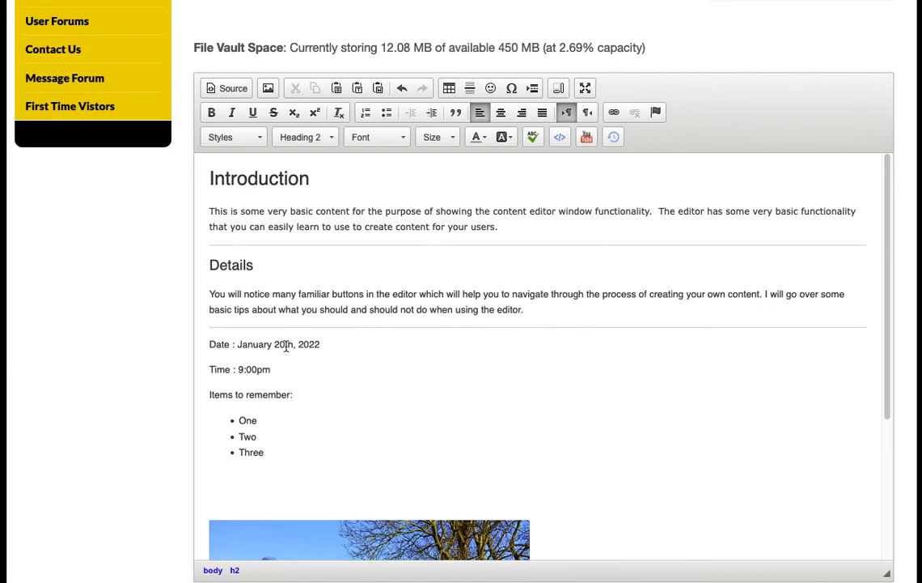
Step: Add the sentence "Contact Us for details." on the blank line below the bulleted list
scroll(295, 344, down, 2)
click(363, 413)
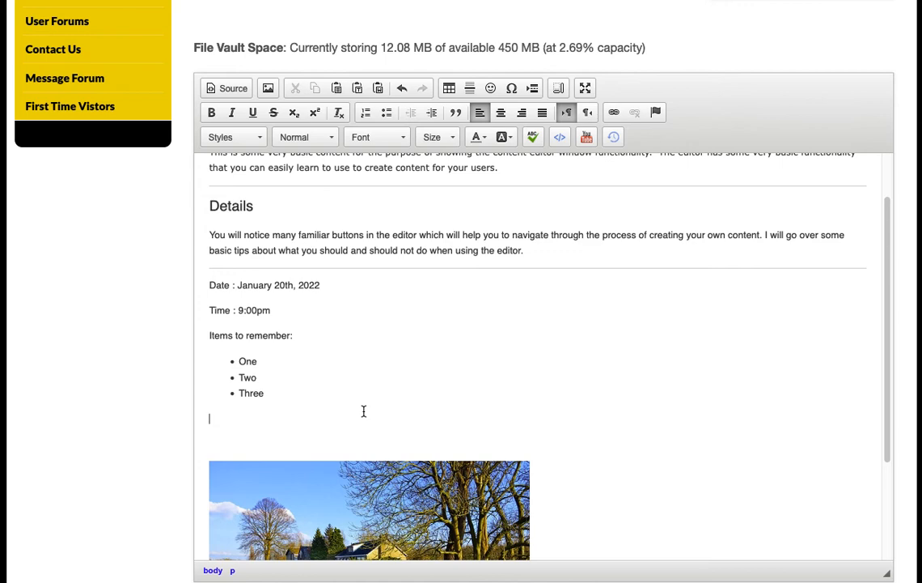
text(Contact Us for details.)
Step: Copy the link address of the site's Contact Us page from the site navigation
drag(208, 418, 258, 418)
scroll(334, 453, up, 2)
scroll(333, 453, down, 2)
scroll(154, 362, up, 1)
scroll(154, 361, up, 2)
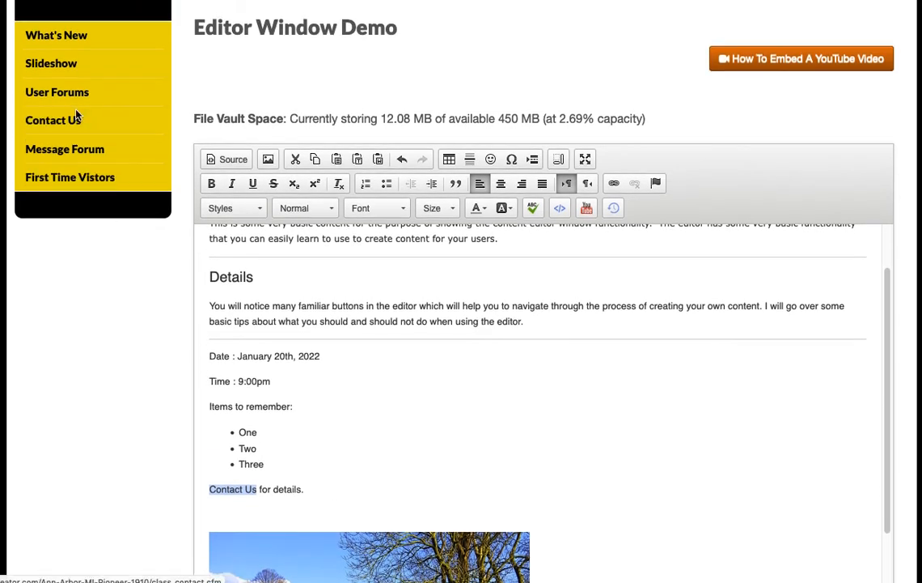
right_click(55, 124)
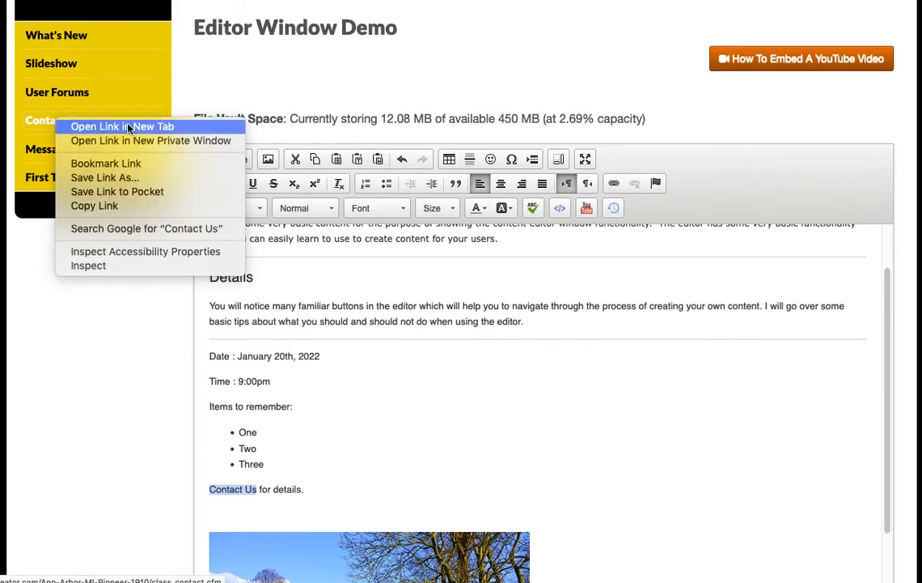
click(94, 205)
scroll(77, 352, down, 1)
scroll(77, 352, down, 2)
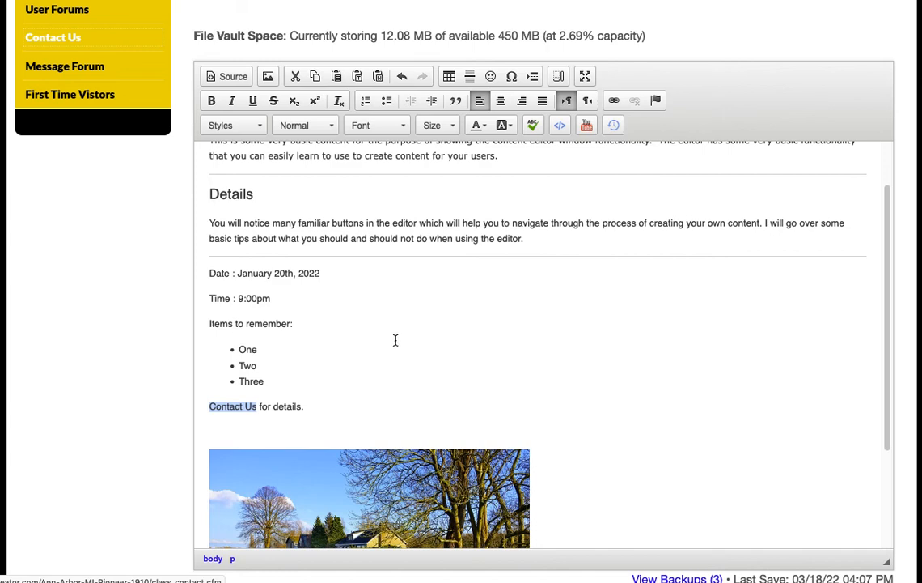
click(228, 412)
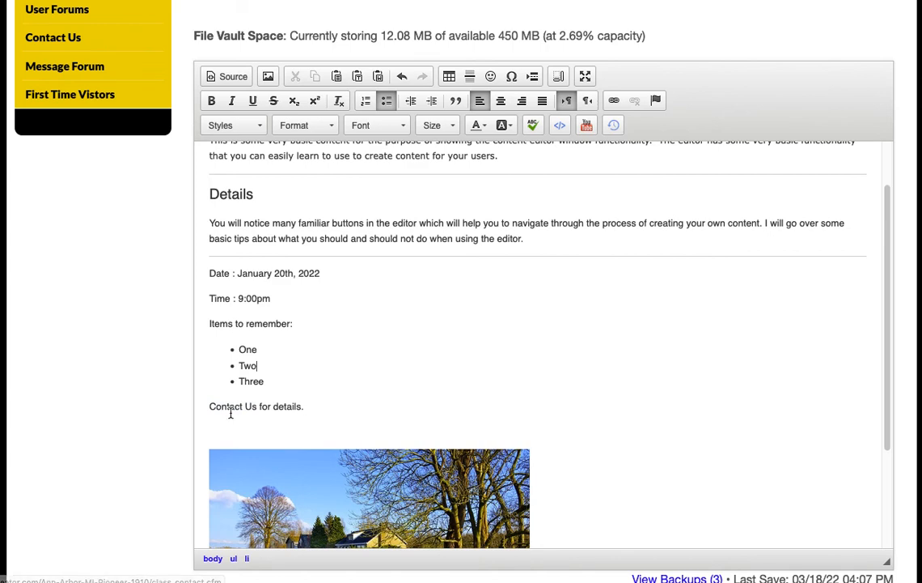
drag(254, 409, 257, 406)
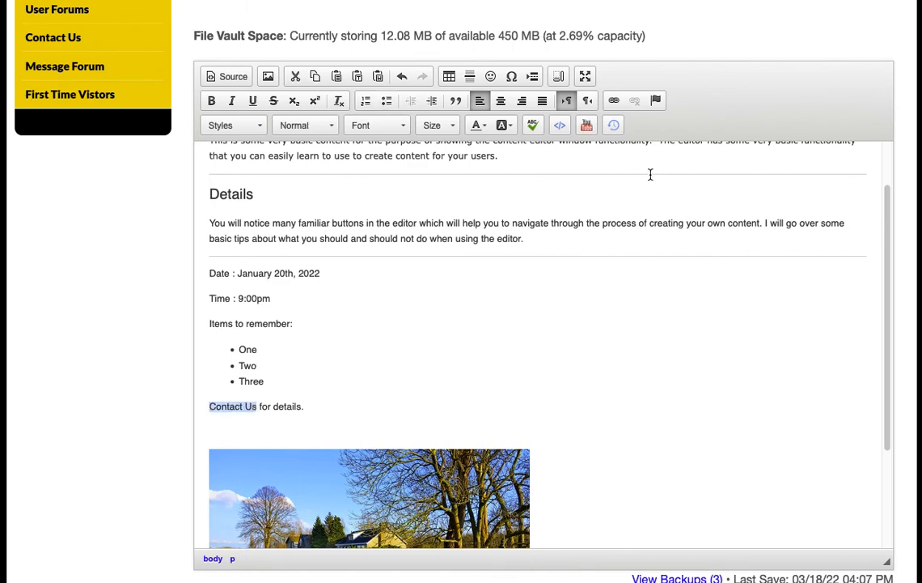
click(615, 101)
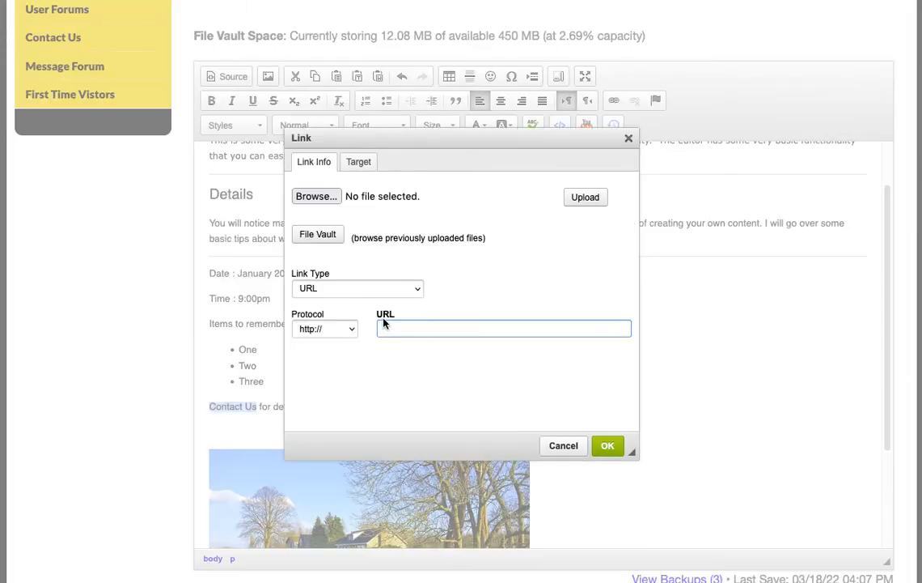
right_click(387, 327)
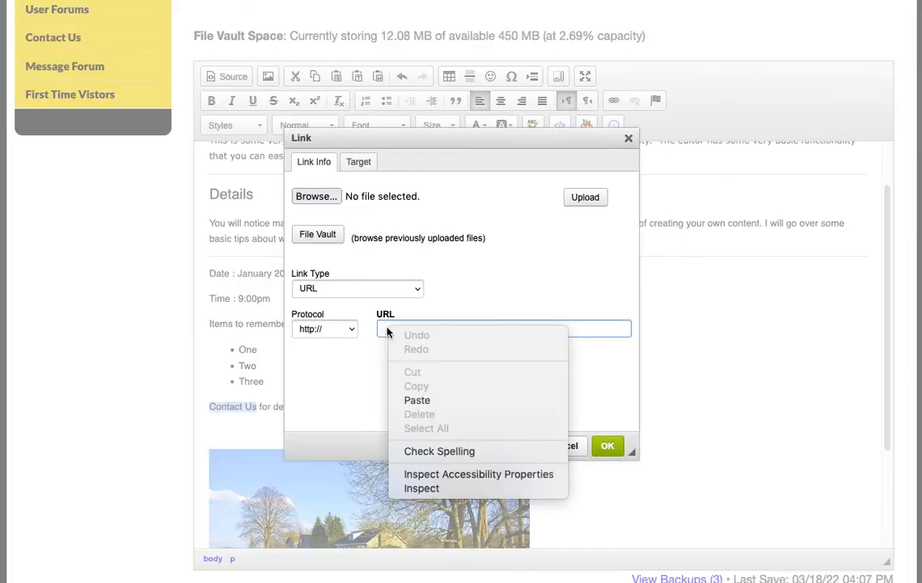
click(390, 400)
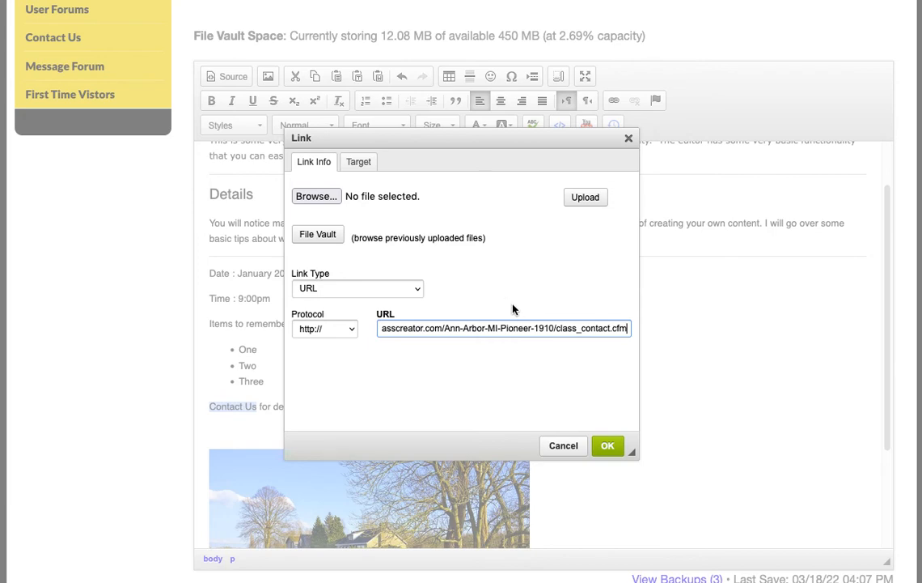
click(315, 330)
click(318, 342)
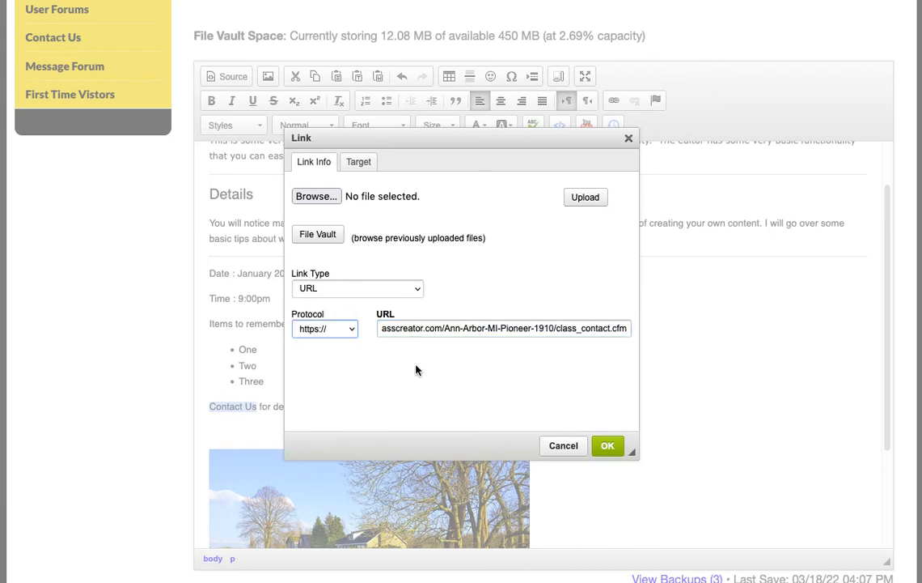
Step: Review the link's target options, try New Window (_blank), and return the target to <not set>
click(360, 165)
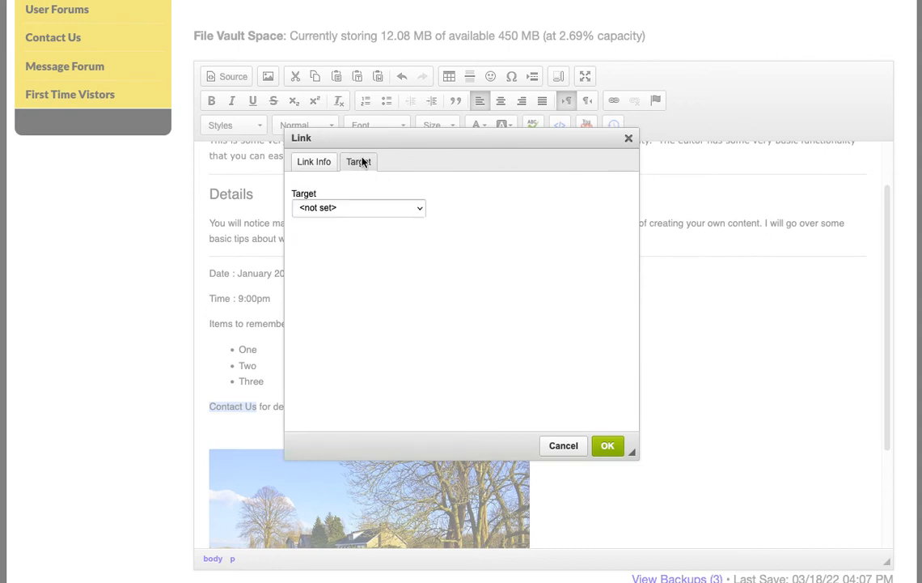
click(384, 211)
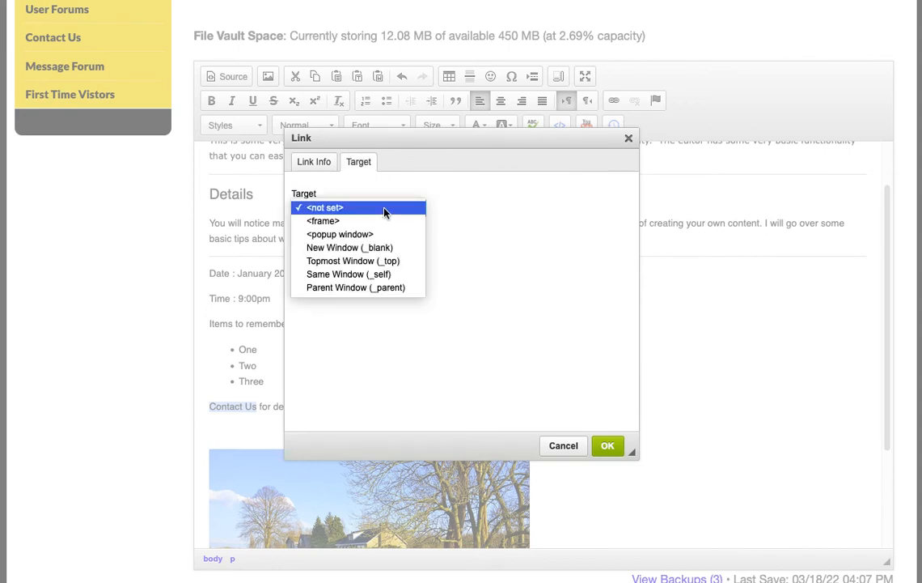
click(464, 195)
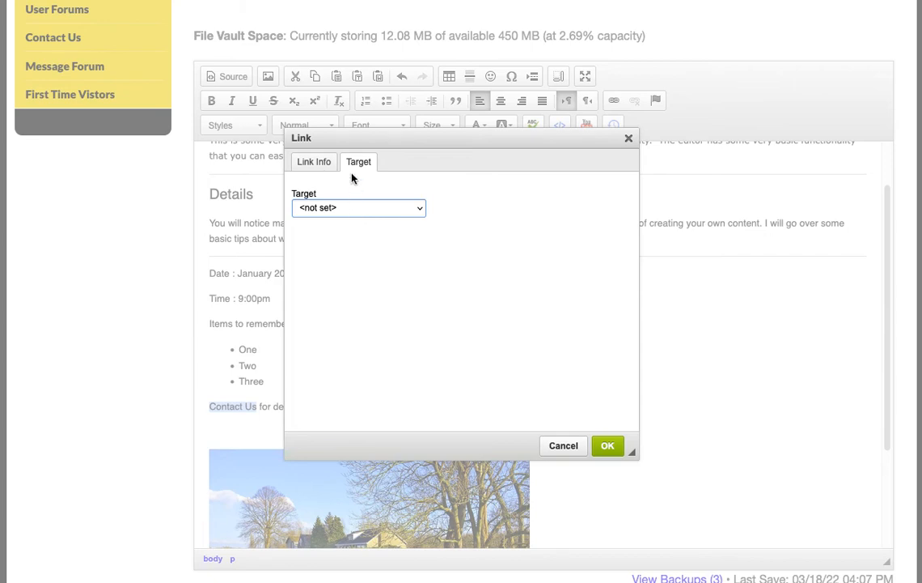
click(352, 209)
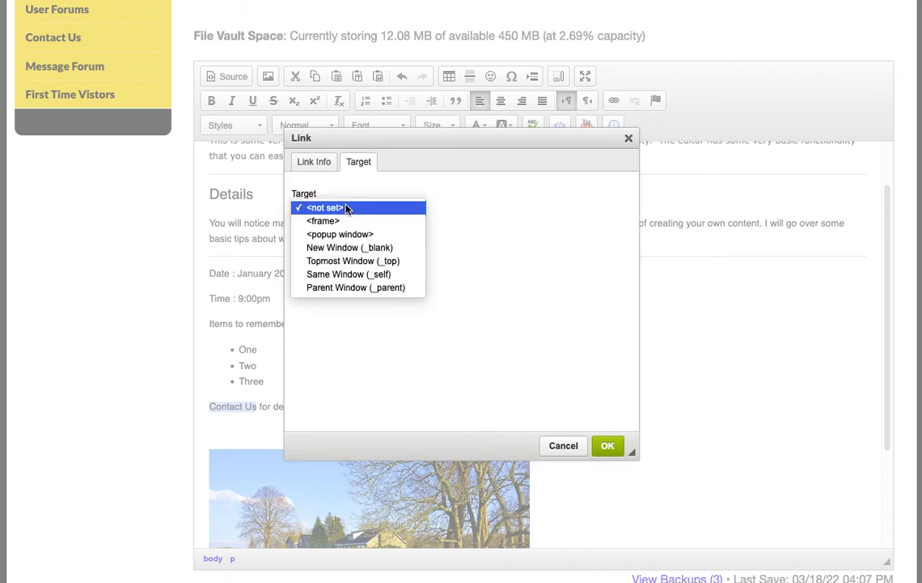
click(340, 247)
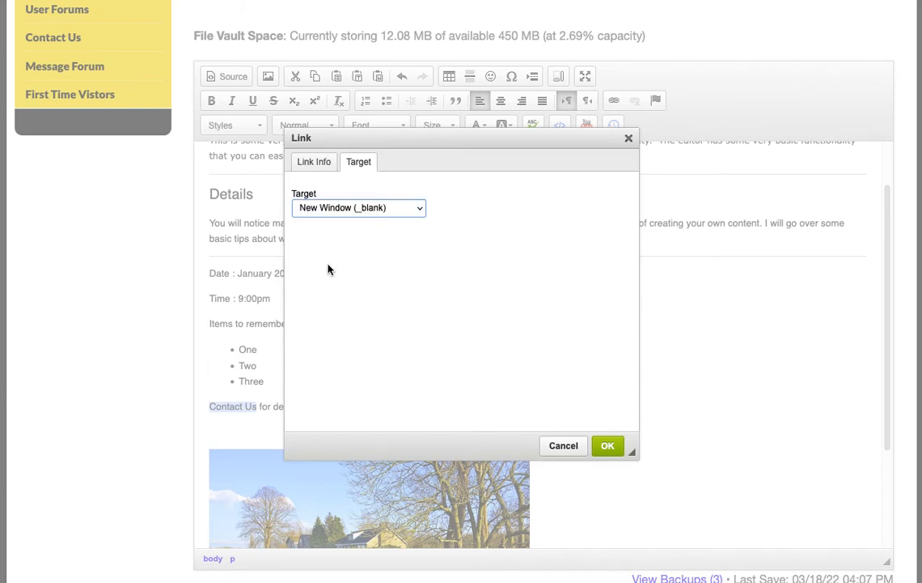
click(368, 209)
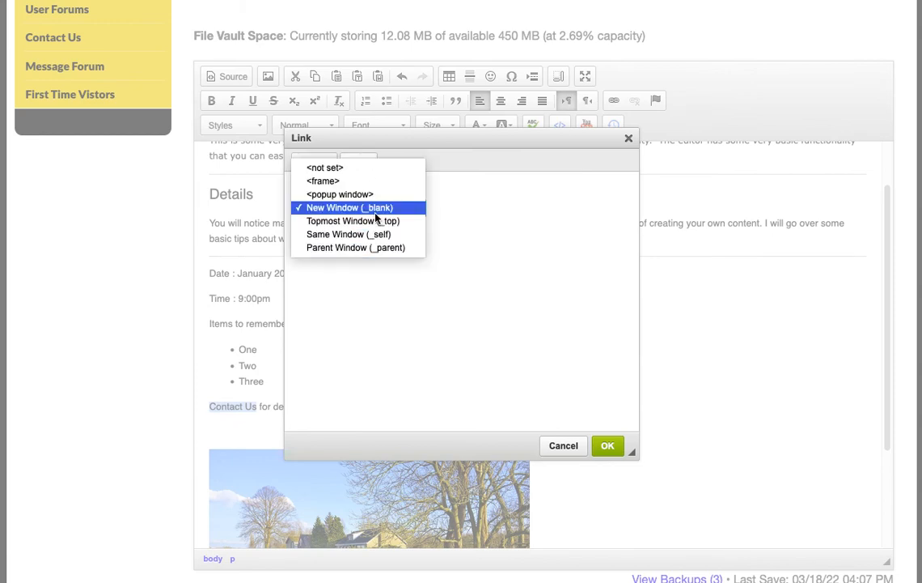
click(339, 168)
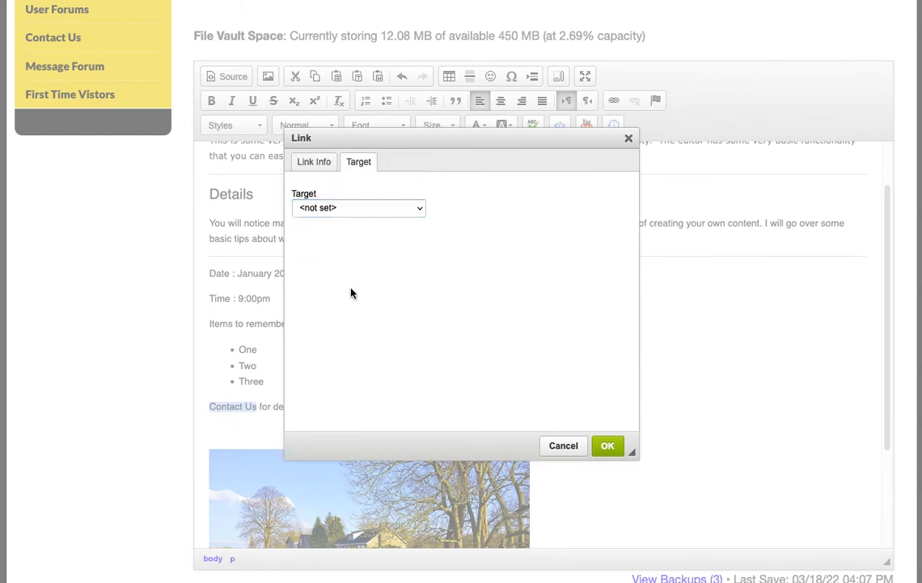
click(321, 161)
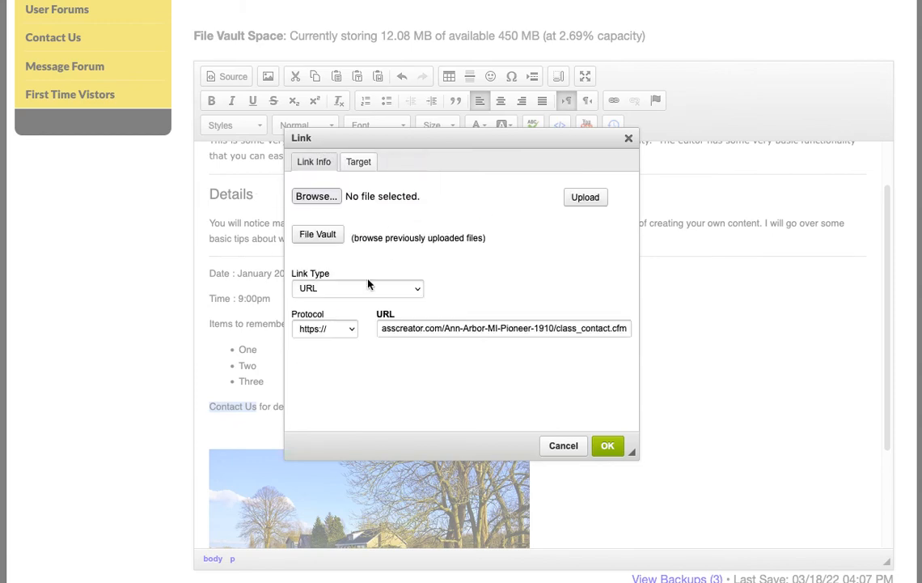
click(608, 446)
click(531, 348)
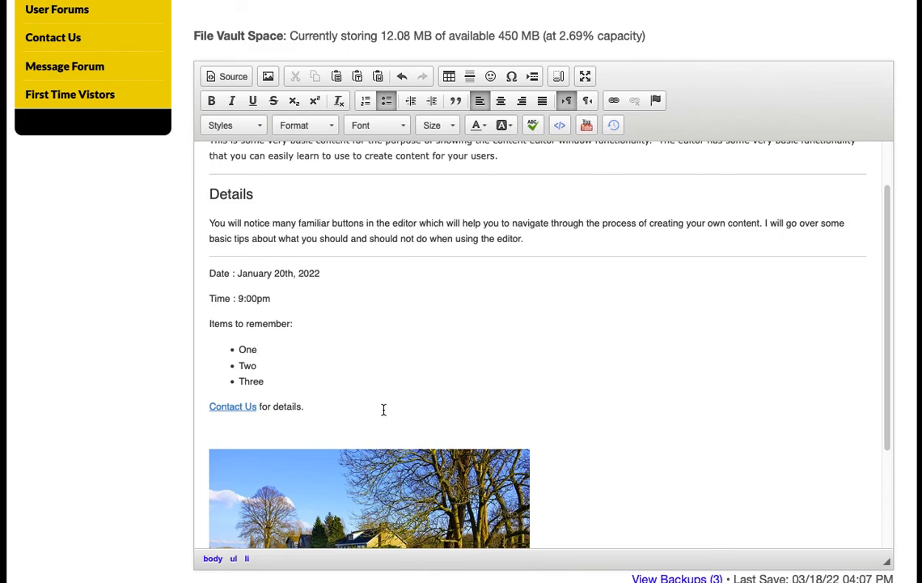
Step: Try bold, italic, underline and strikethrough in turn on "This is some very basic" in the Introduction paragraph, removing each again
scroll(578, 408, down, 2)
scroll(578, 408, up, 3)
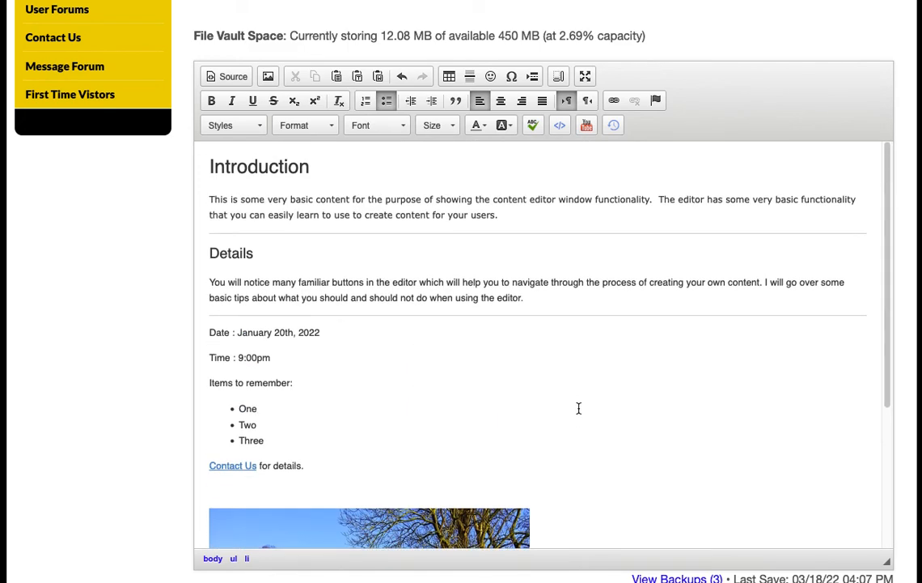
scroll(550, 405, down, 2)
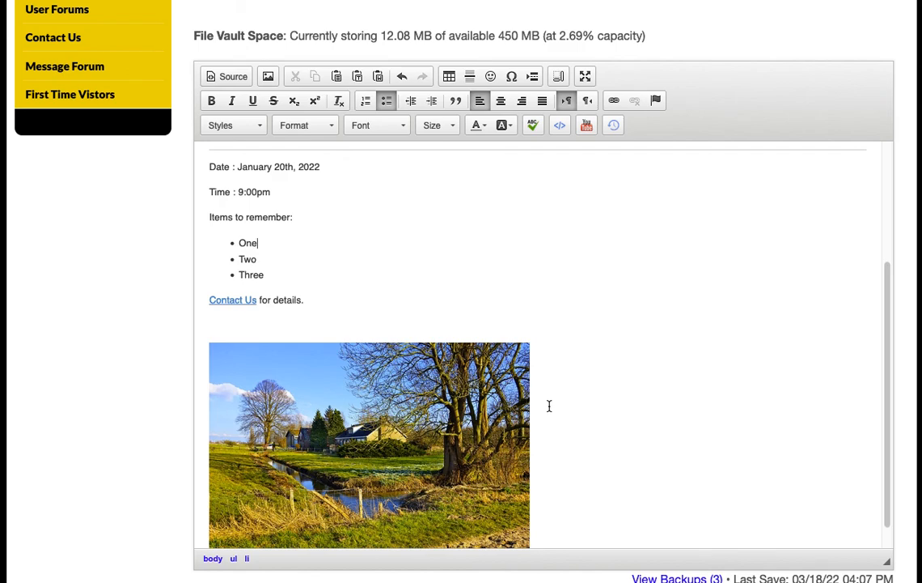
scroll(579, 408, up, 2)
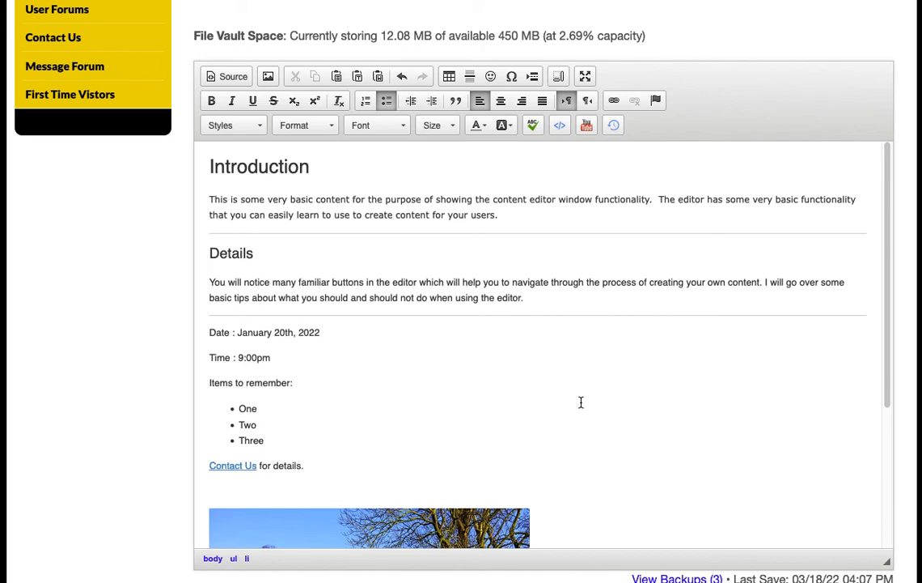
drag(207, 200, 314, 199)
click(212, 99)
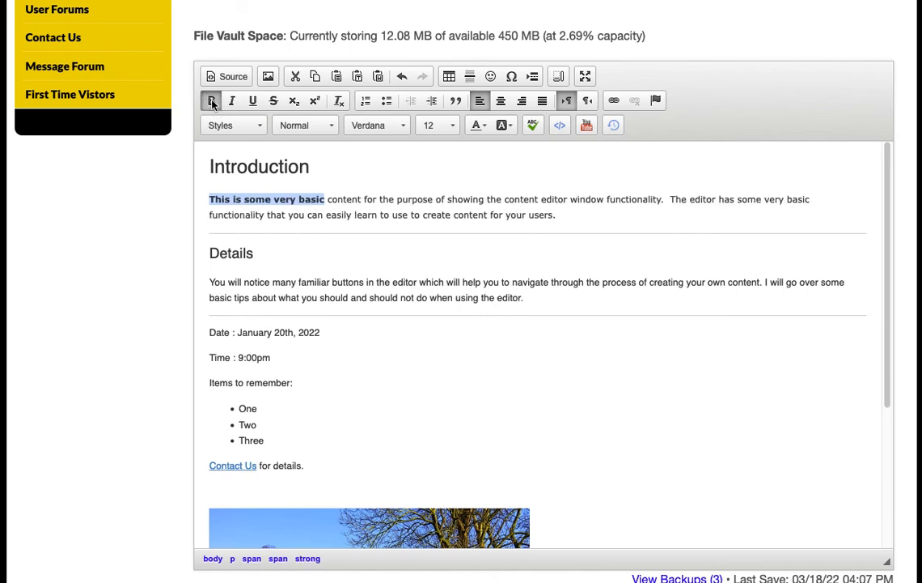
click(214, 101)
click(232, 100)
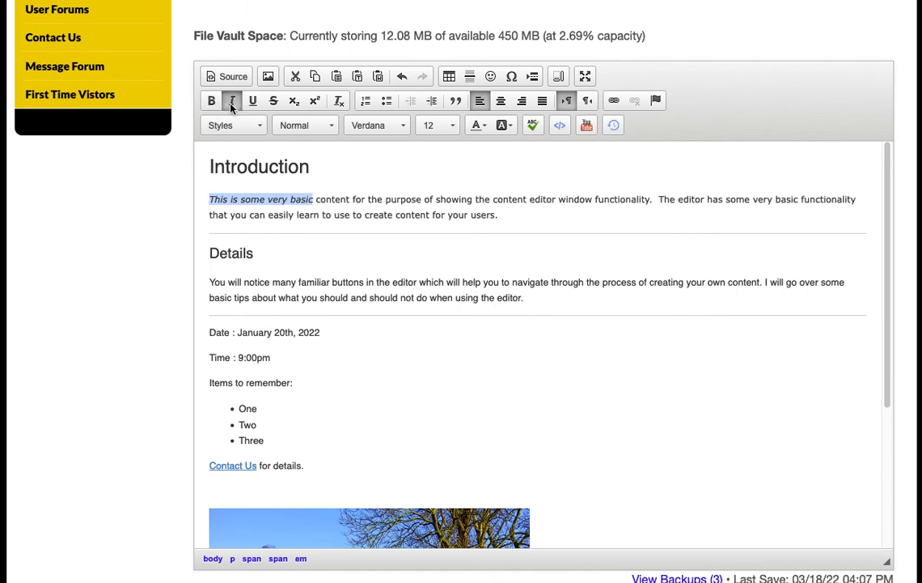
click(235, 102)
click(252, 100)
click(253, 101)
click(273, 101)
click(273, 100)
Step: Add several blank lines below the landscape image at the end of the content
scroll(568, 358, down, 5)
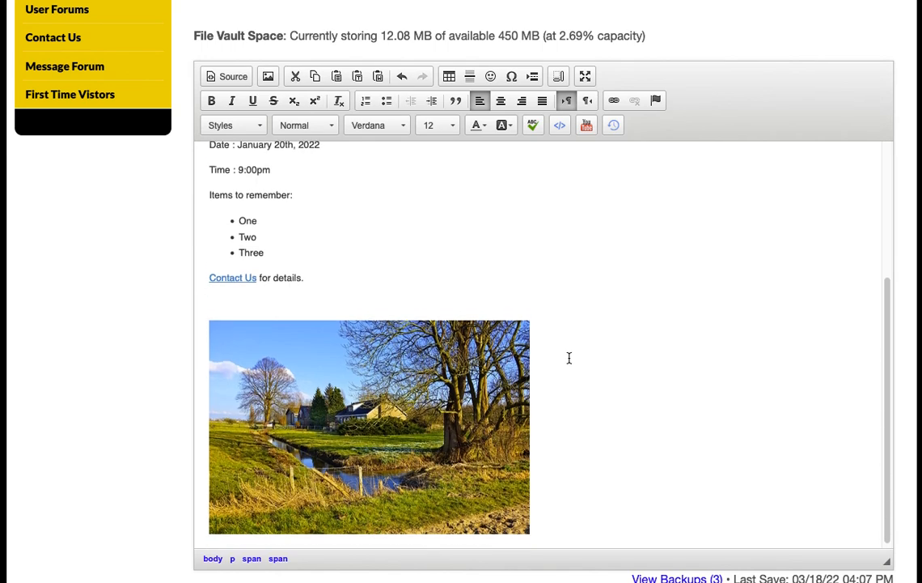
click(560, 381)
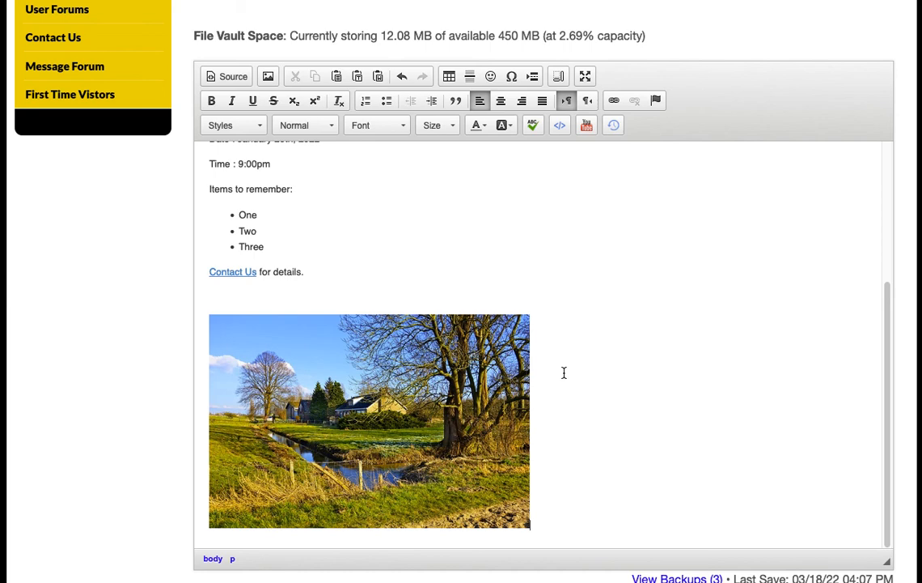
key(Return)
key(Return)
key(Return)
key(Return)
key(Return)
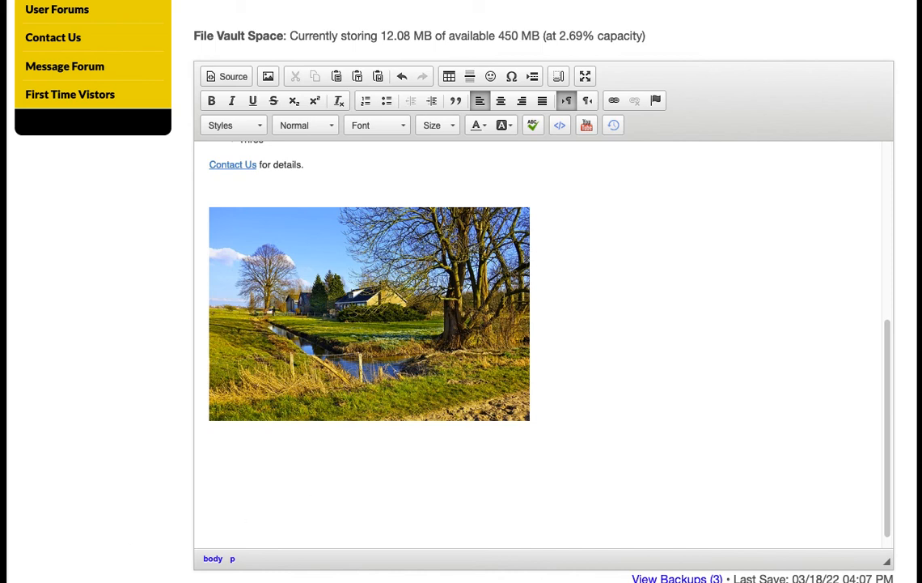
click(586, 126)
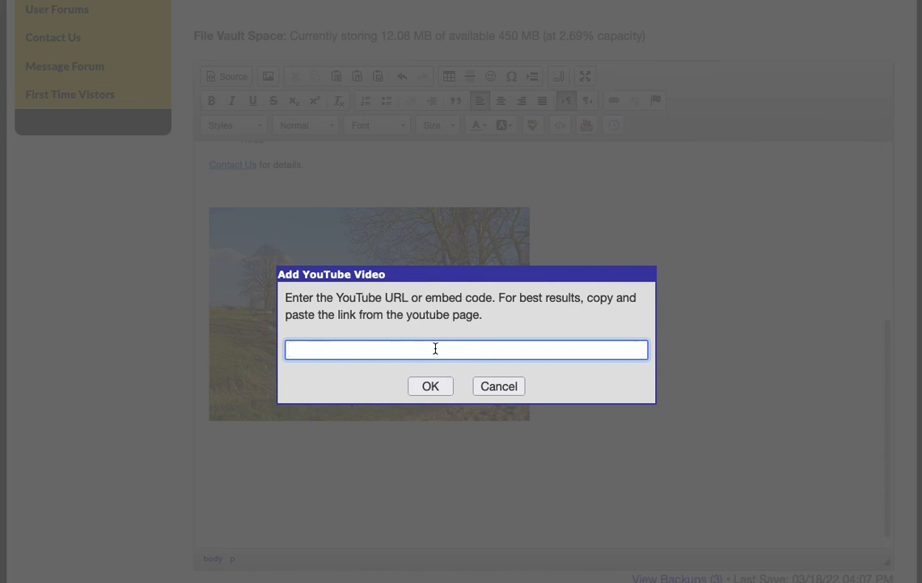
text(https://www.youtube.com/watch?v=UJZxtO9XNno)
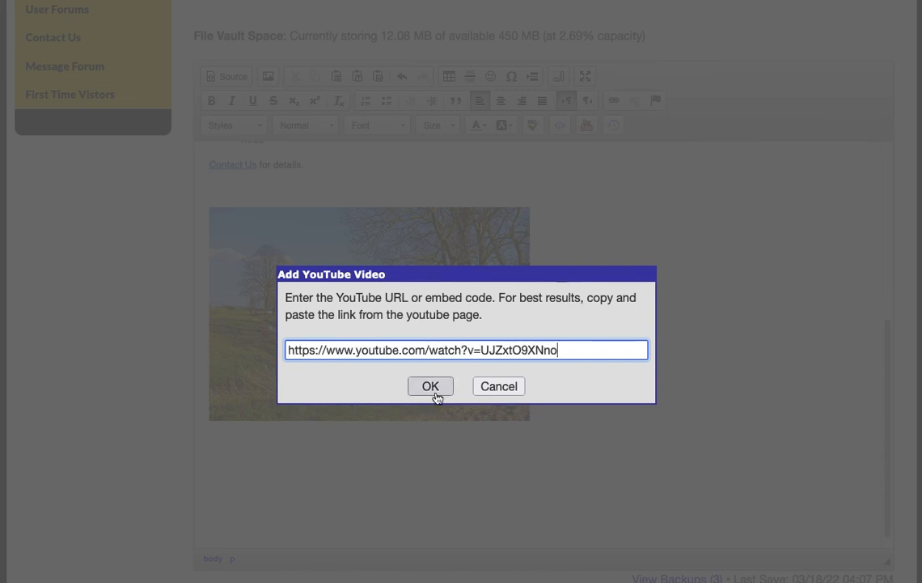
click(430, 387)
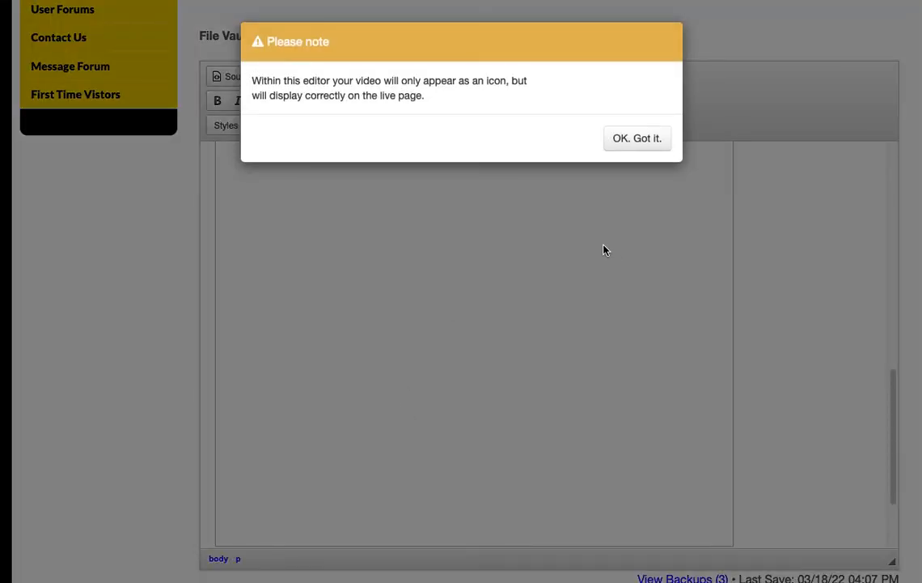
click(638, 140)
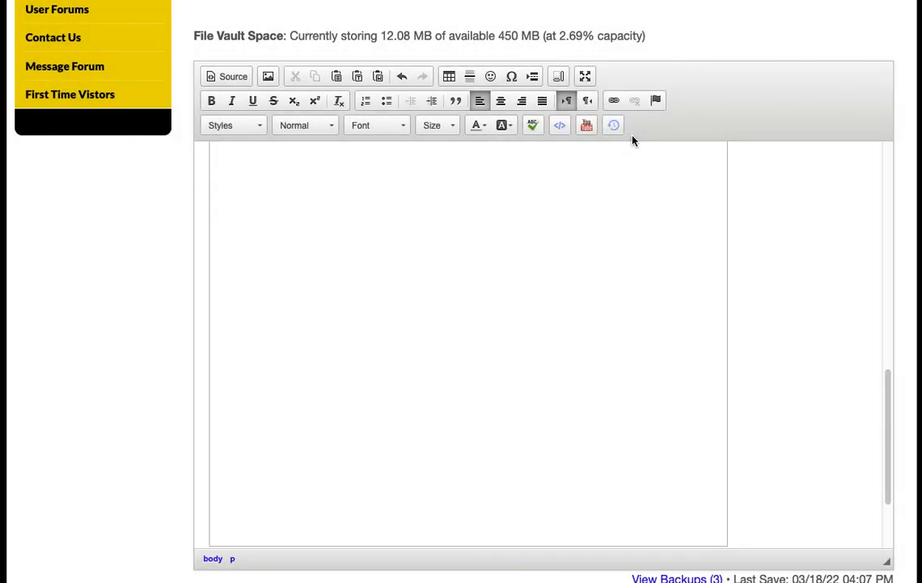
Step: Toggle the option to notify members of the update on and back off, and save the page changes
scroll(772, 311, up, 4)
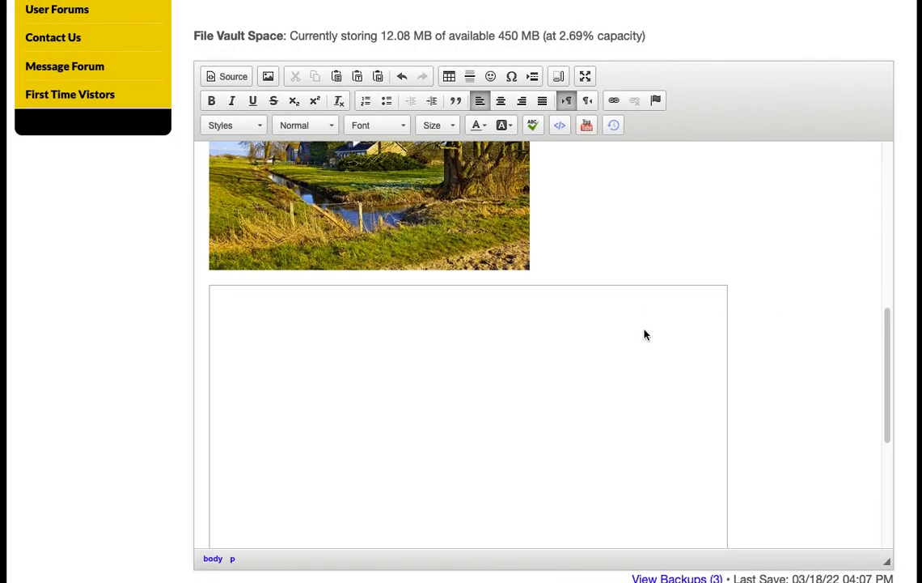
scroll(644, 356, down, 3)
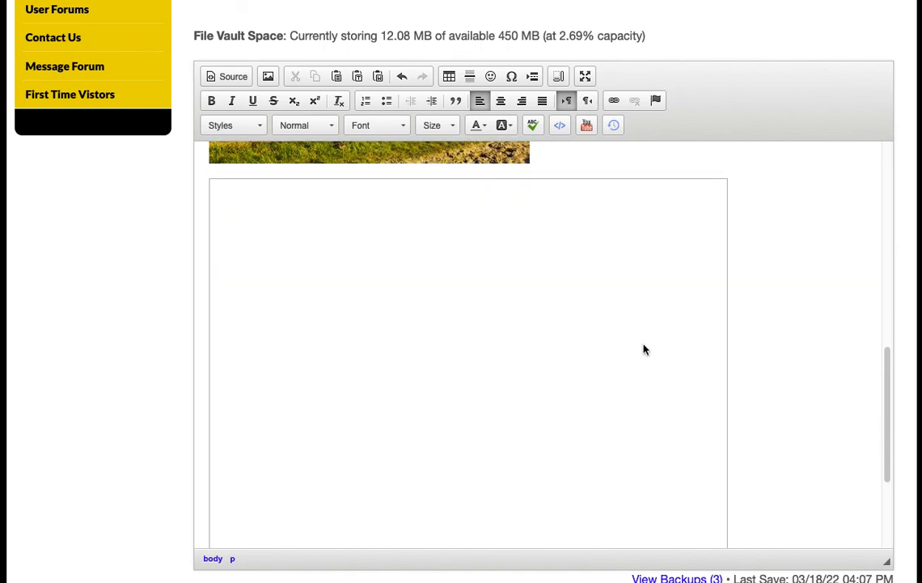
scroll(700, 373, down, 2)
scroll(673, 400, up, 3)
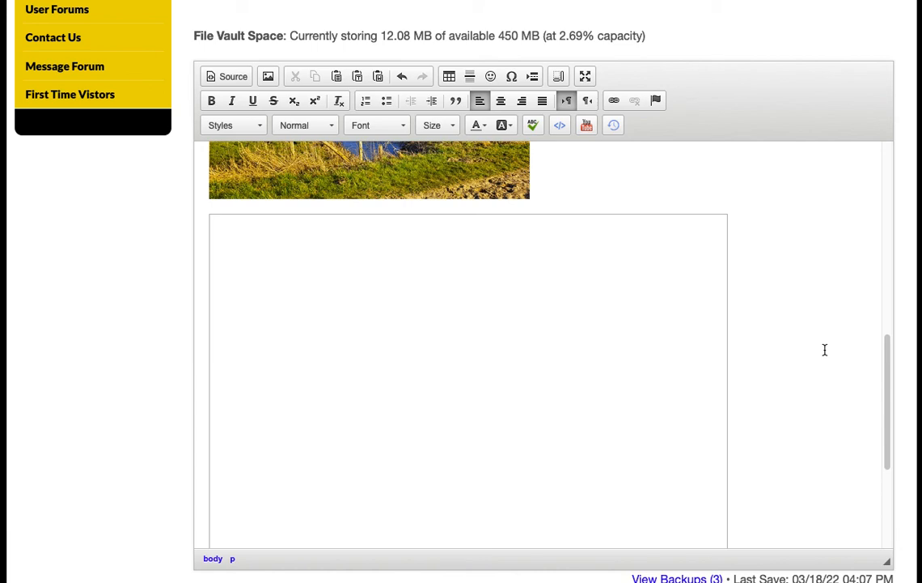
scroll(785, 348, down, 3)
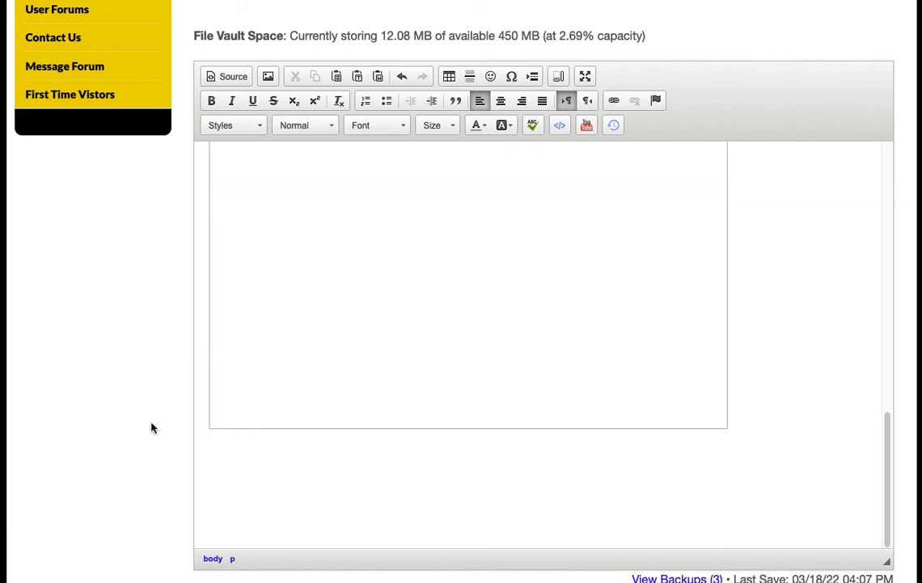
scroll(128, 426, down, 2)
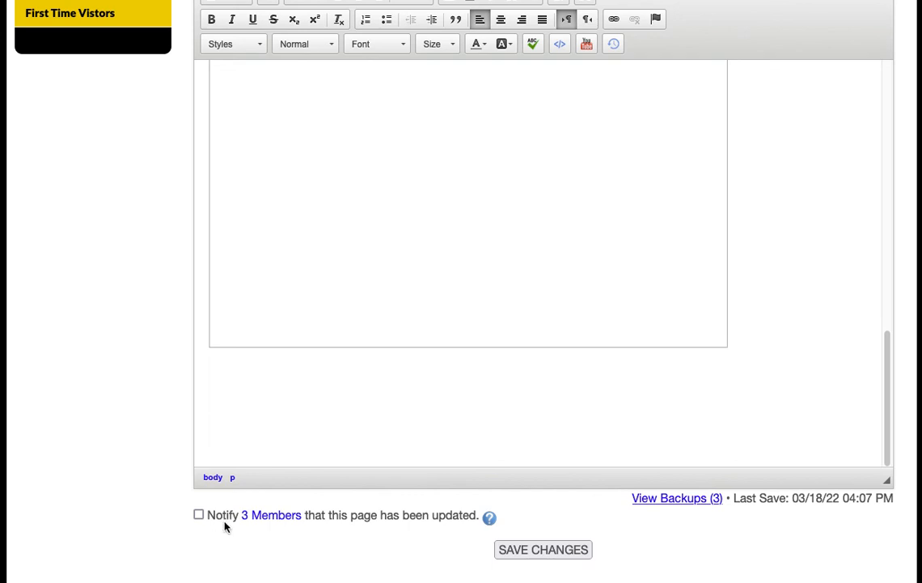
click(199, 515)
click(200, 516)
click(554, 552)
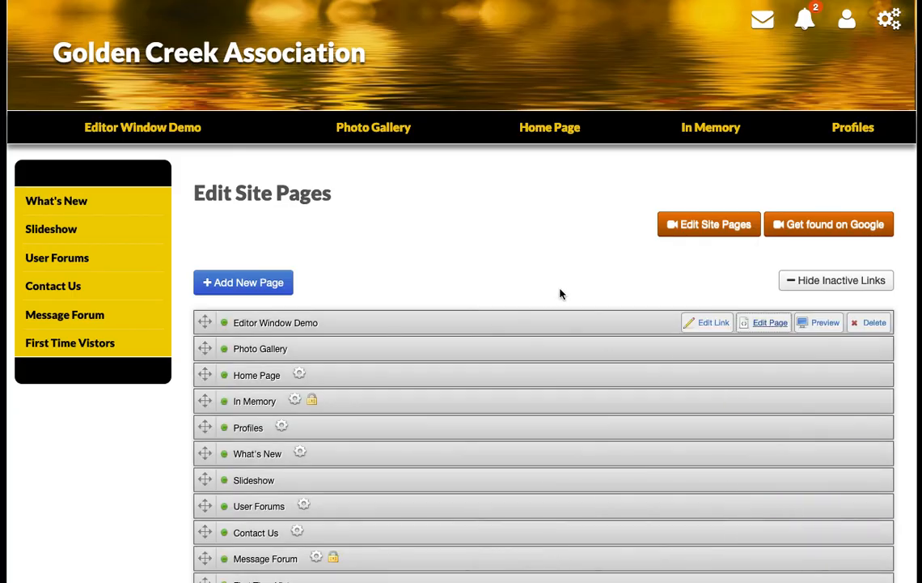
Step: Open the live Editor Window Demo page and check its content down to the embedded video
click(126, 129)
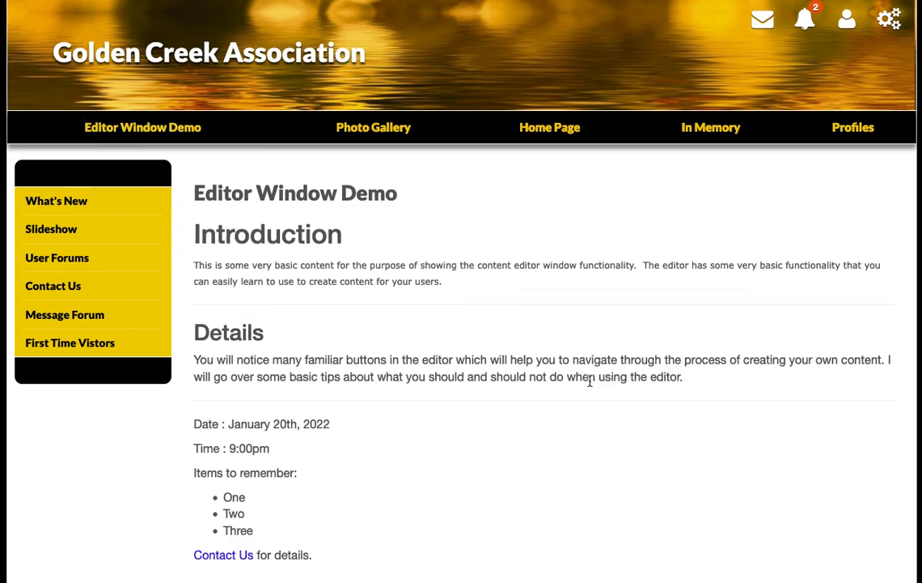
scroll(549, 365, down, 4)
scroll(550, 365, down, 4)
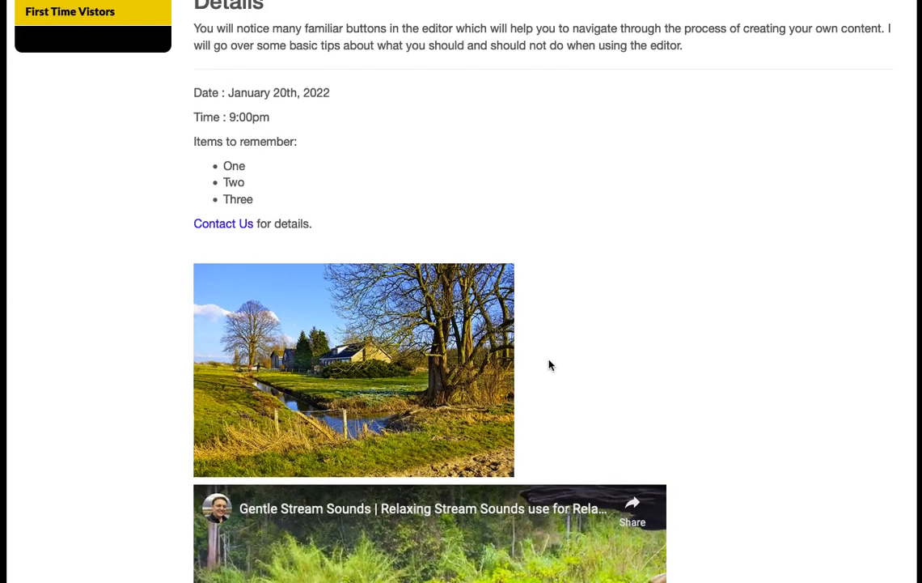
scroll(564, 368, down, 3)
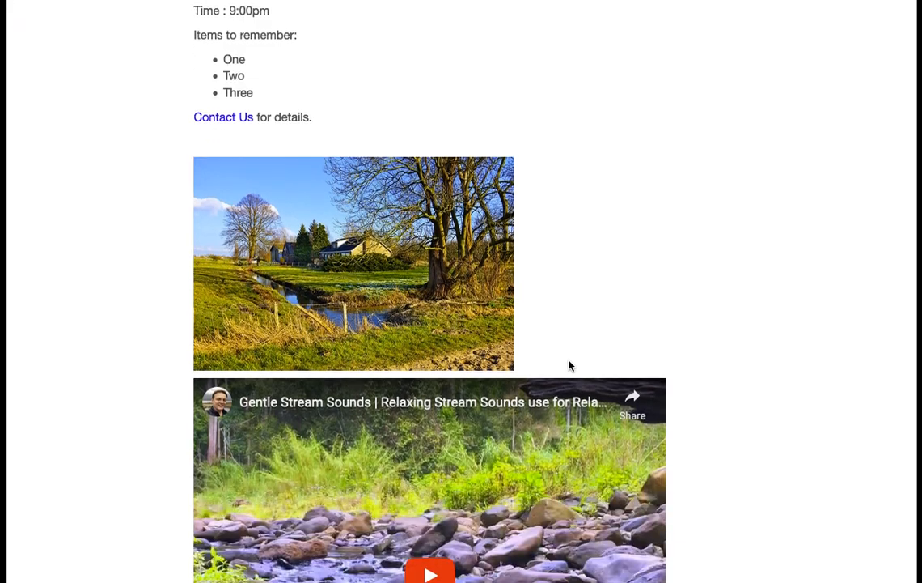
scroll(809, 381, down, 4)
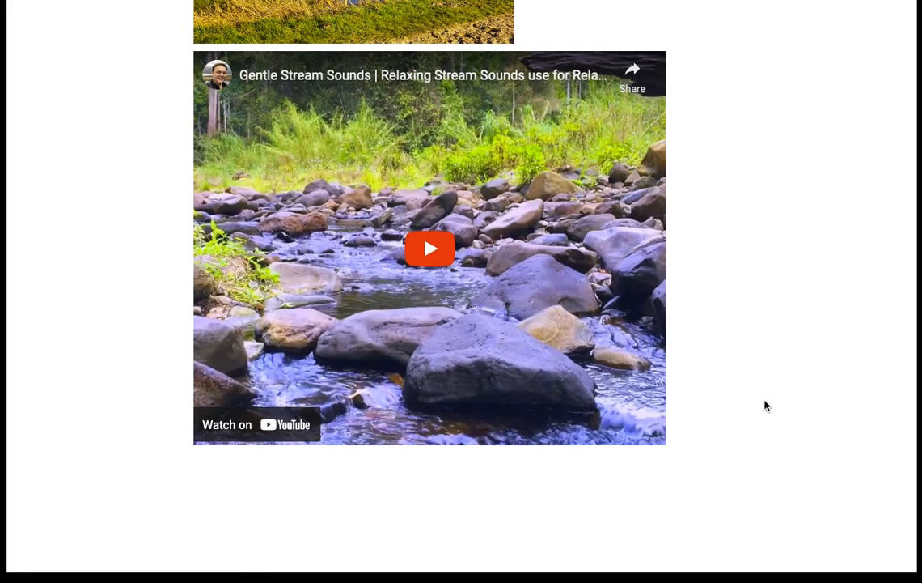
scroll(765, 405, up, 6)
scroll(766, 406, up, 3)
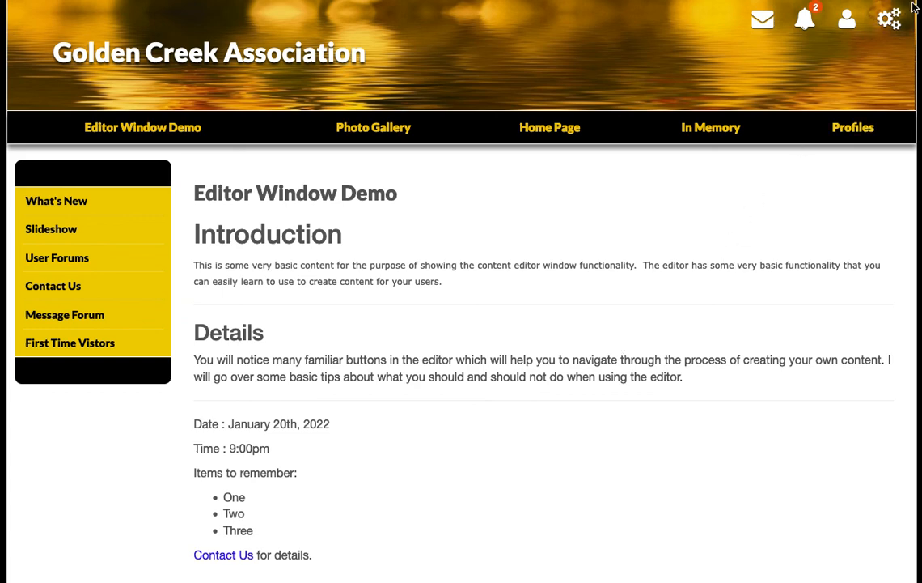
Step: Reopen the Editor Window Demo page for editing from the site pages list
click(890, 18)
click(829, 96)
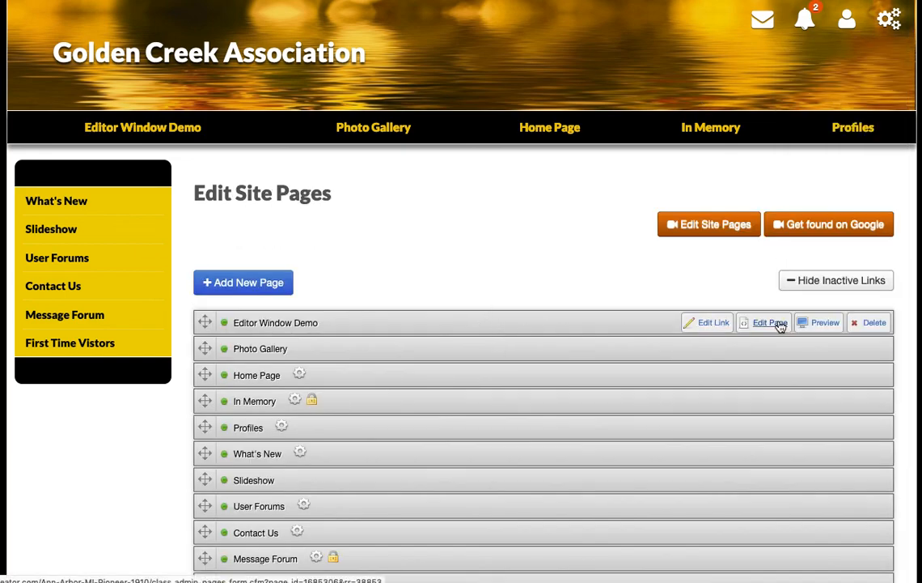
click(769, 323)
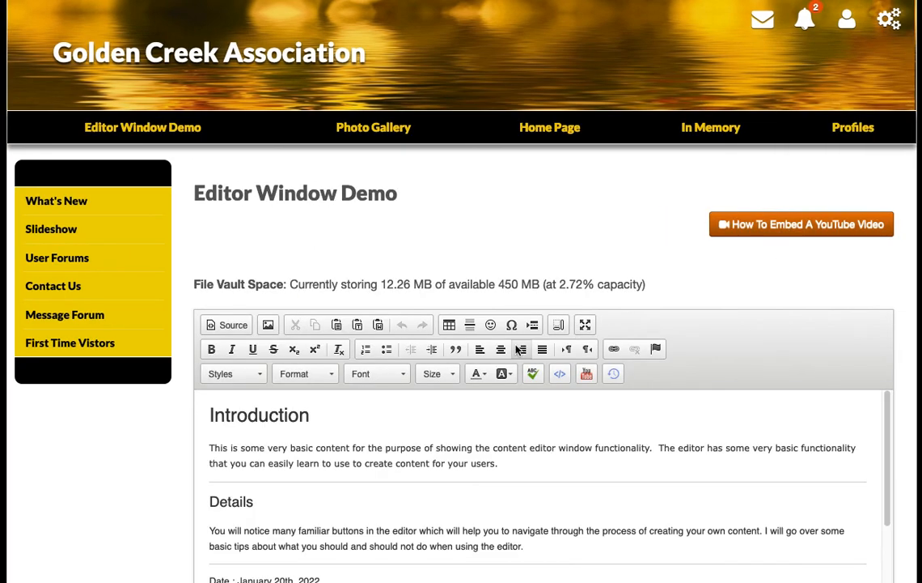
Step: Review the page content in the editor along with the backup, notification and save options below it
scroll(579, 330, down, 3)
scroll(631, 334, down, 3)
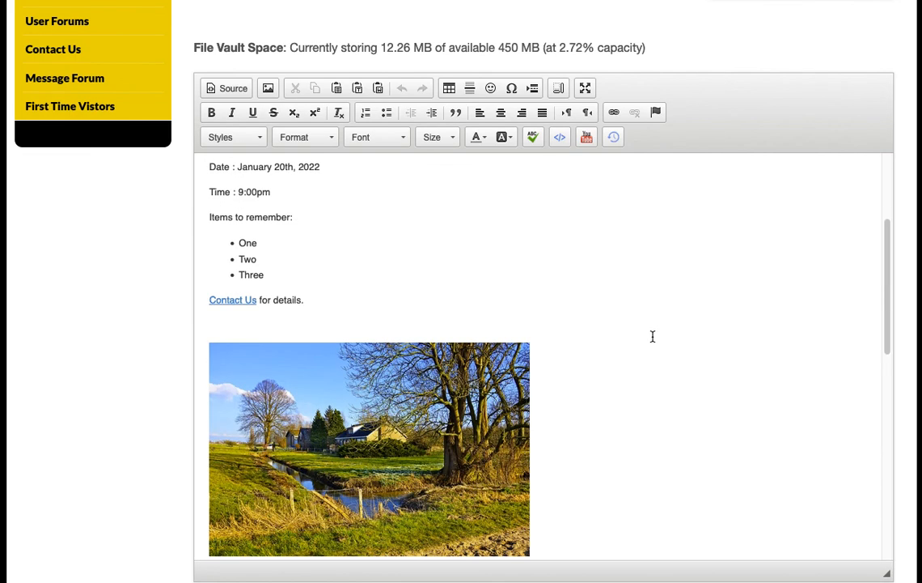
scroll(653, 336, down, 10)
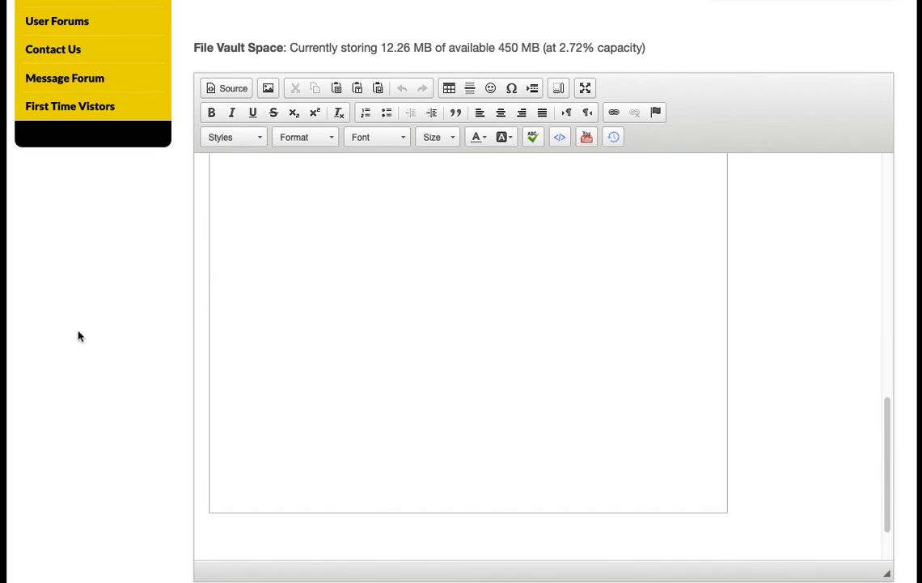
scroll(138, 343, down, 2)
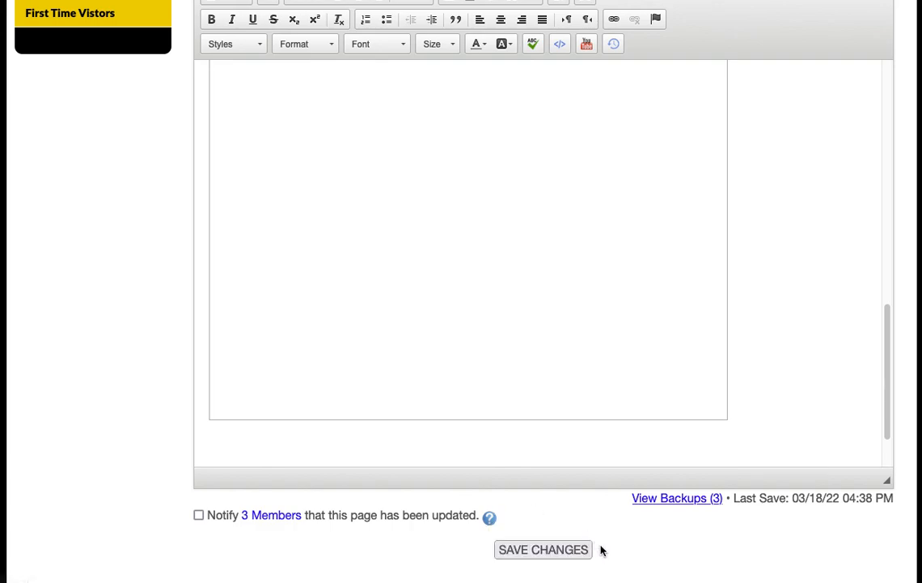
scroll(659, 552, up, 1)
scroll(658, 552, up, 5)
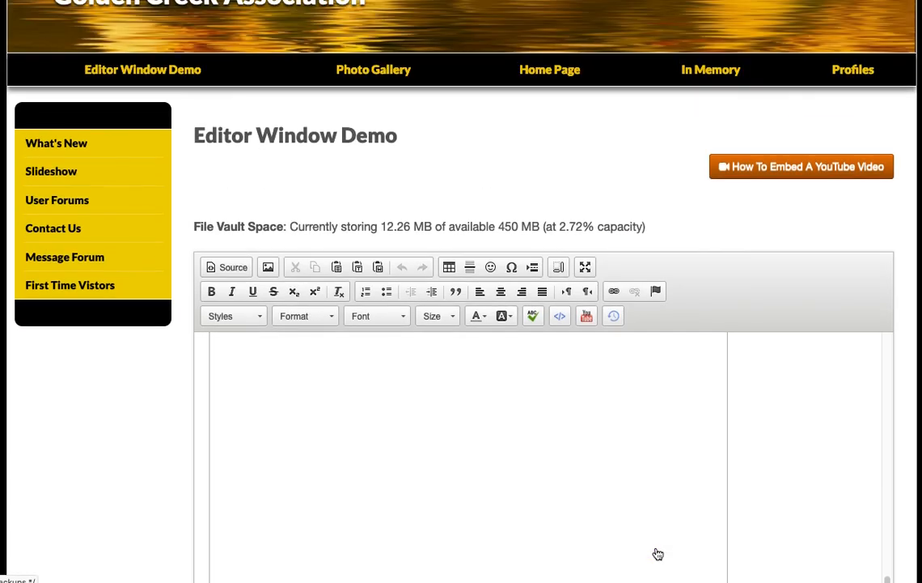
scroll(657, 551, up, 5)
scroll(655, 547, up, 3)
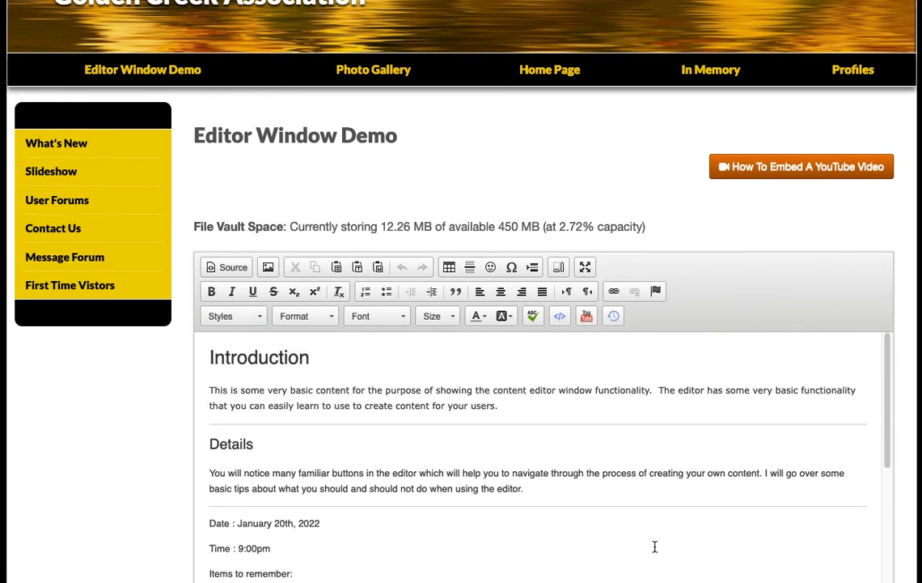